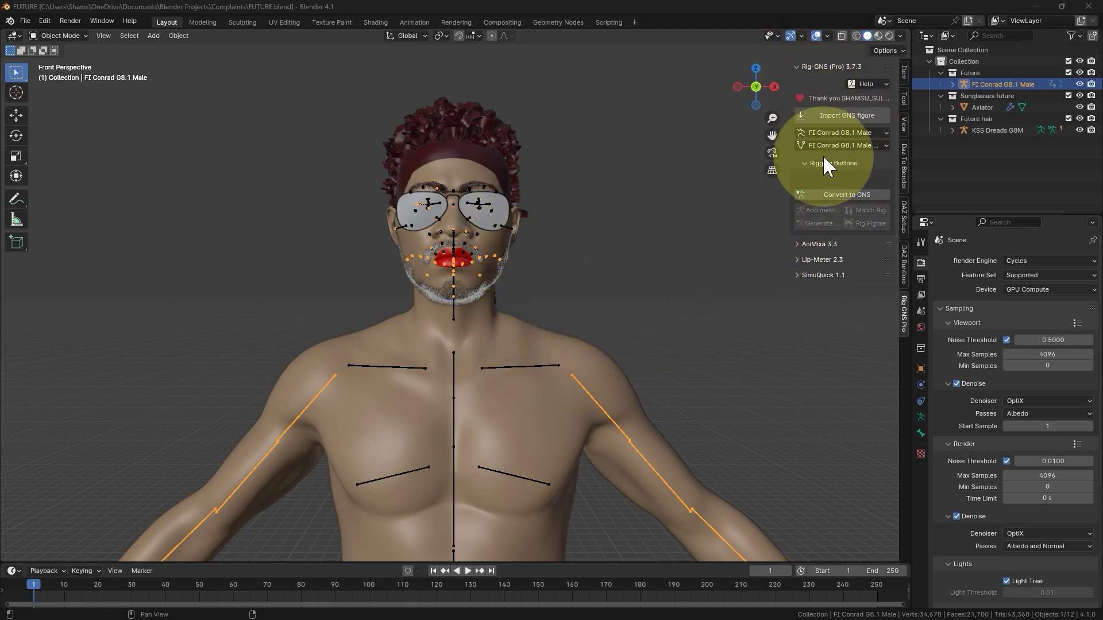
# Start the Genesis male GNS conversion, then undo it.
pyautogui.click(852, 195)
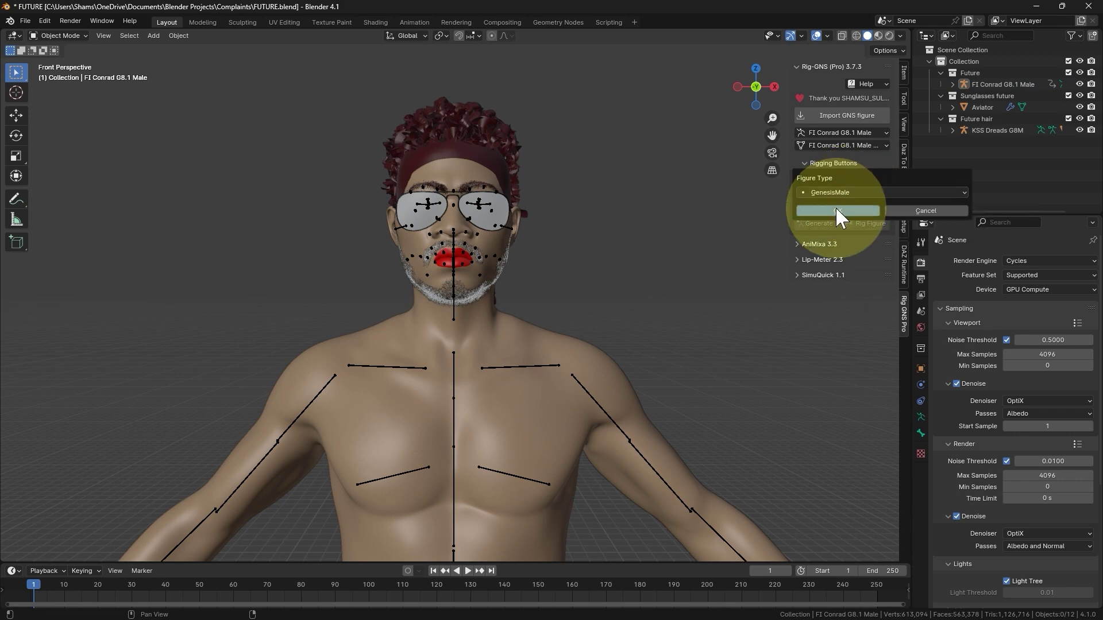
pyautogui.click(832, 209)
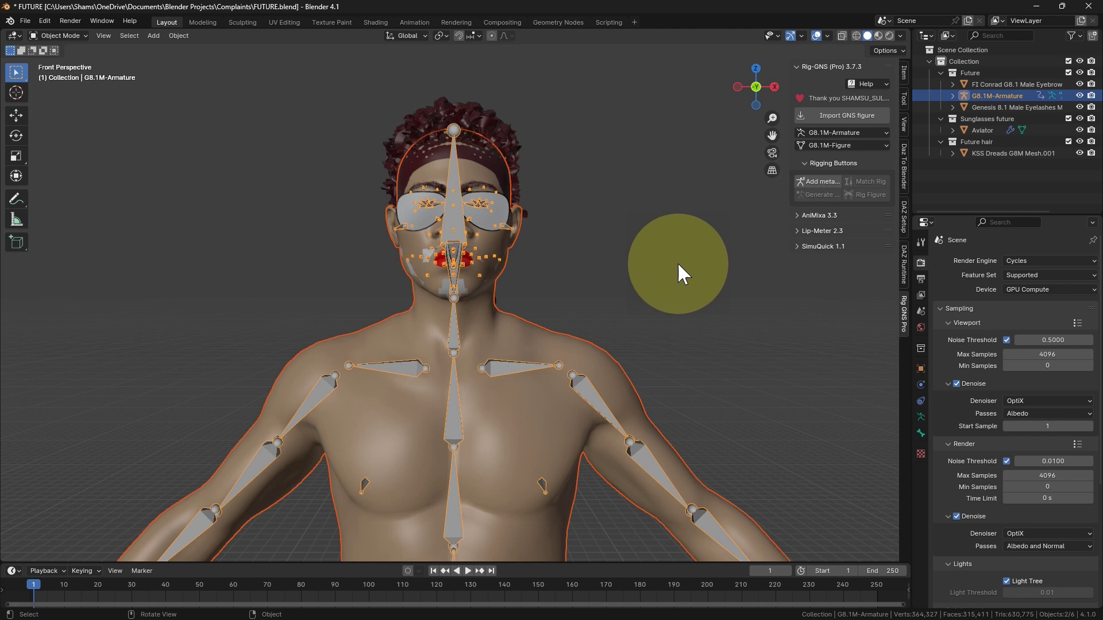
pyautogui.hotkey('ctrl', 'z')
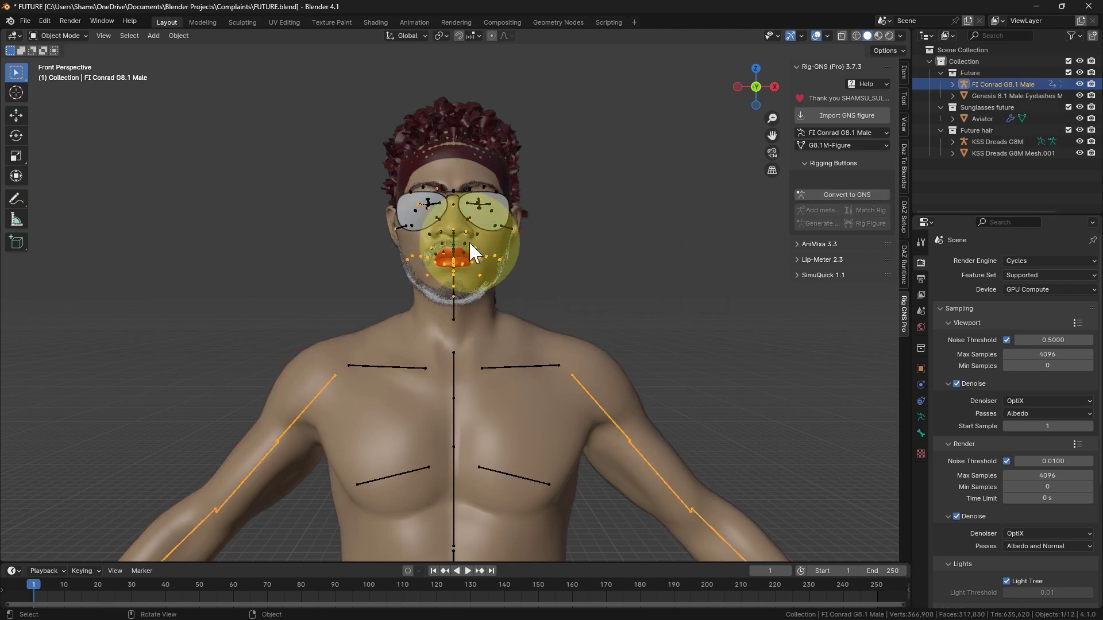
# Collapse the beard's Subsurf, Armature, Shrinkwrap and ParticleSystem modifiers, then clear its parent keeping transforms.
pyautogui.click(467, 295)
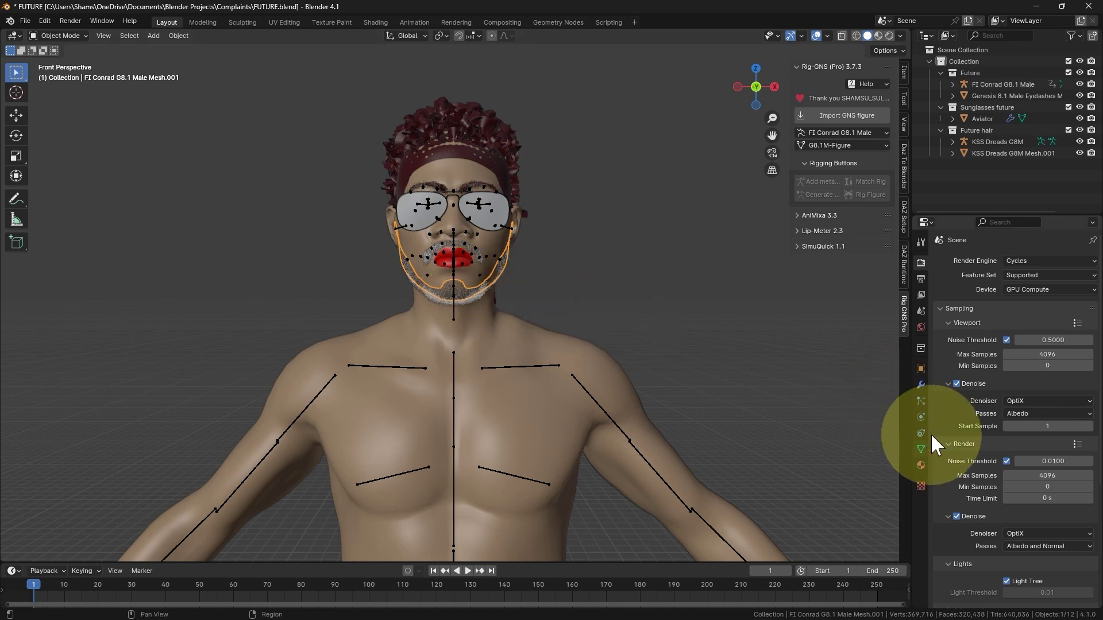
pyautogui.click(920, 385)
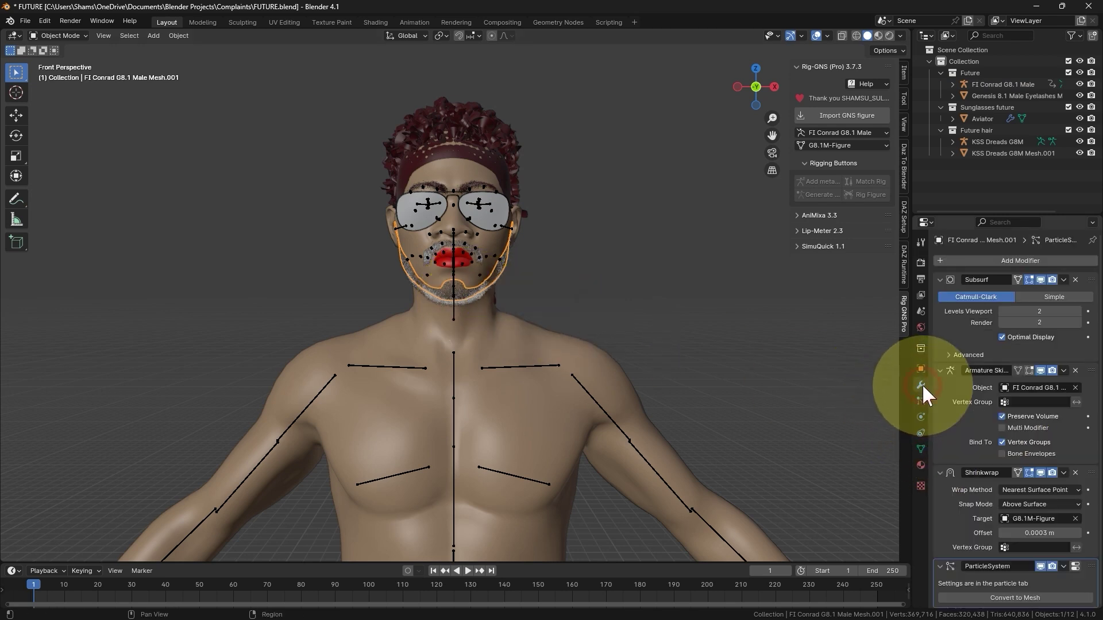
pyautogui.click(941, 279)
pyautogui.click(940, 294)
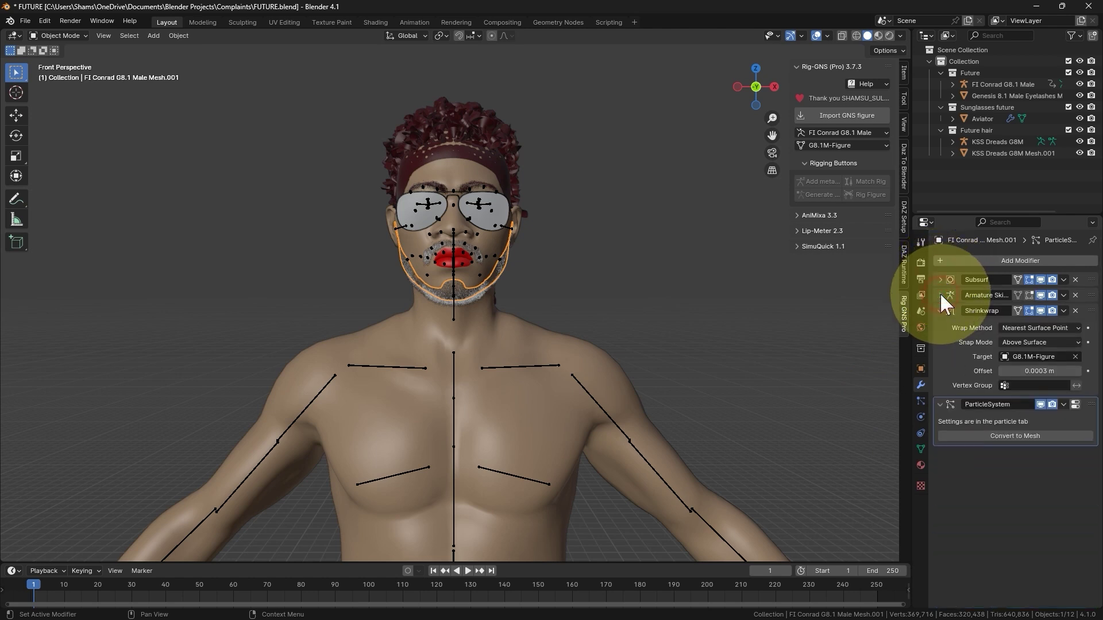
pyautogui.click(941, 311)
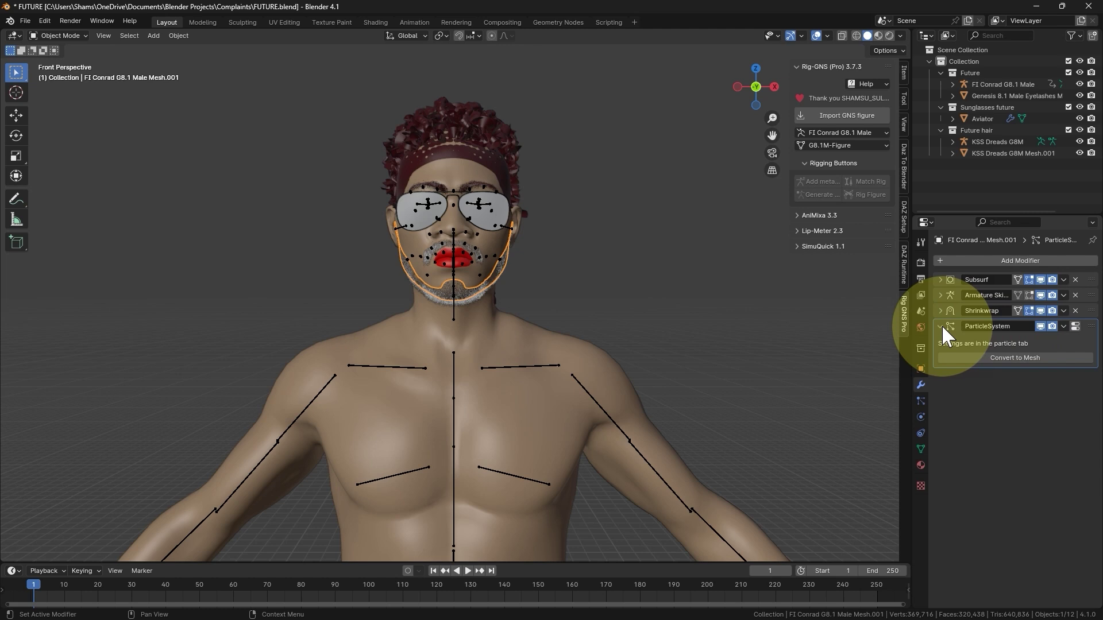
pyautogui.click(942, 324)
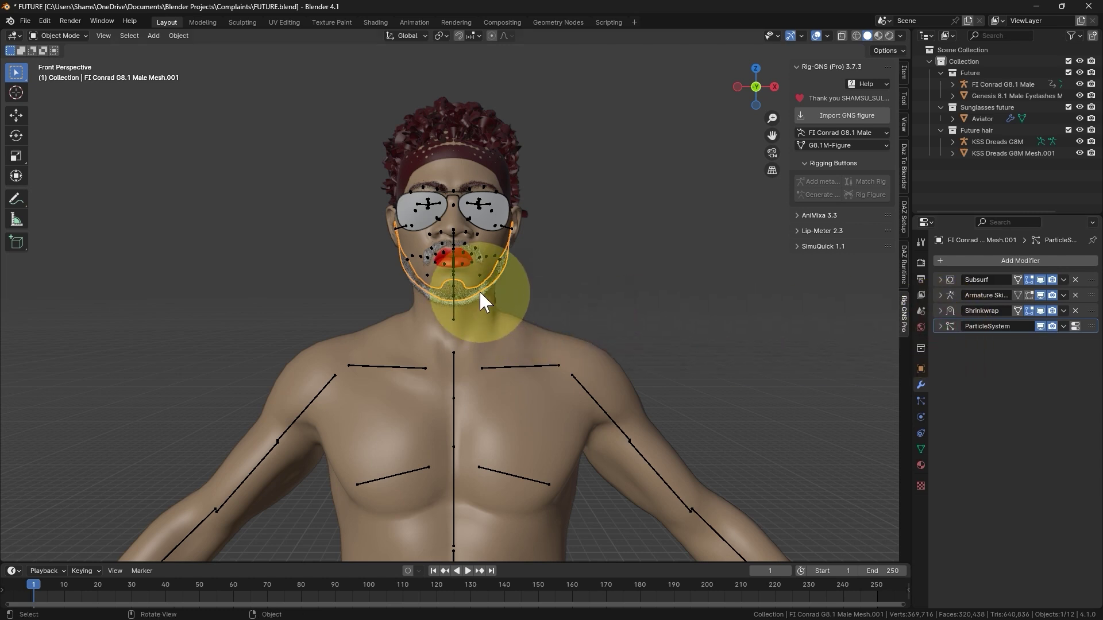
pyautogui.press('alt')
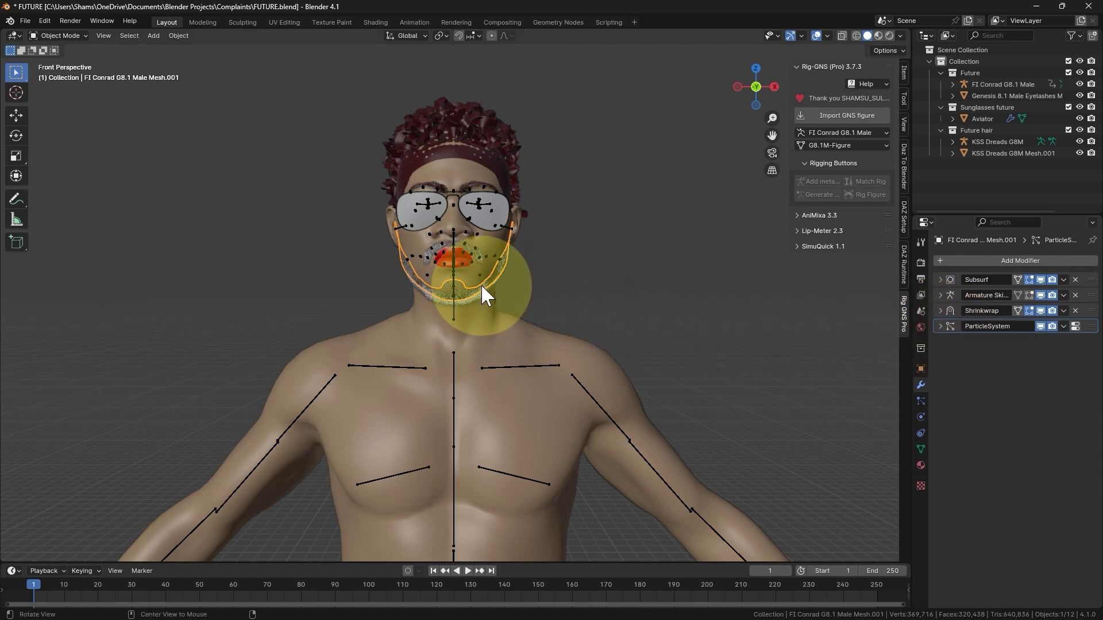
pyautogui.hotkey('alt', 'p')
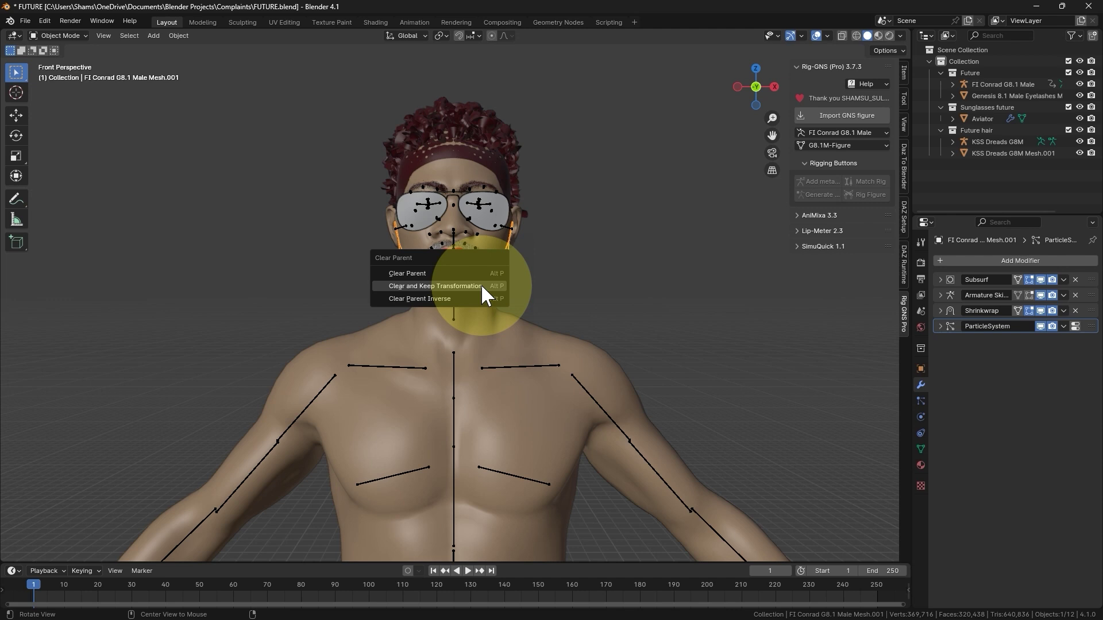
pyautogui.click(449, 285)
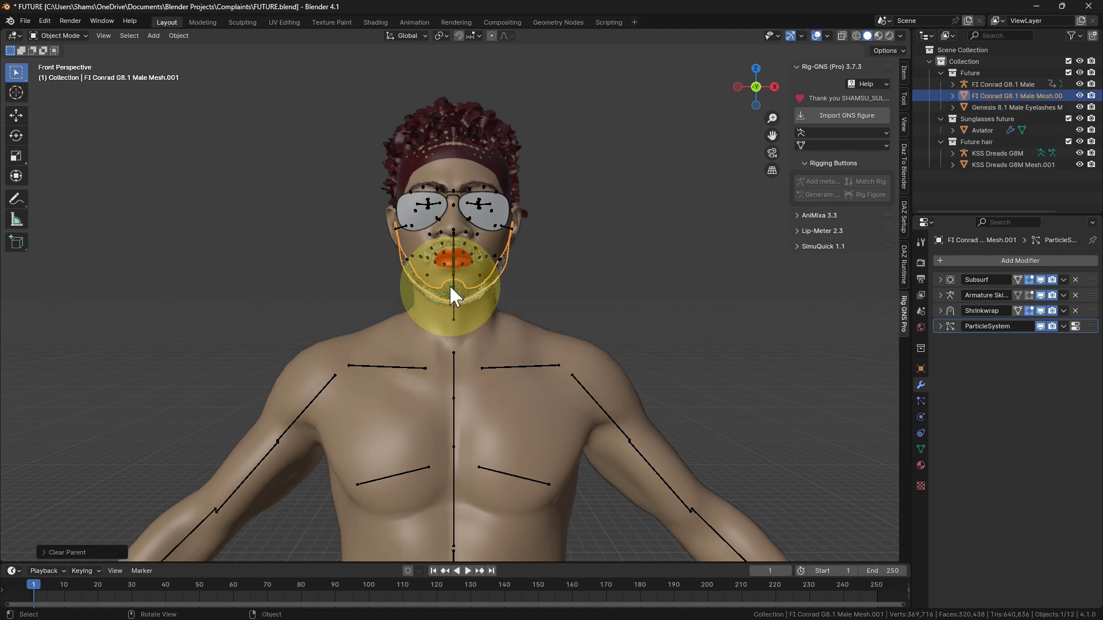
# Clear the lips mesh's parent while keeping its transformation.
pyautogui.click(432, 251)
pyautogui.hotkey('alt', 'p')
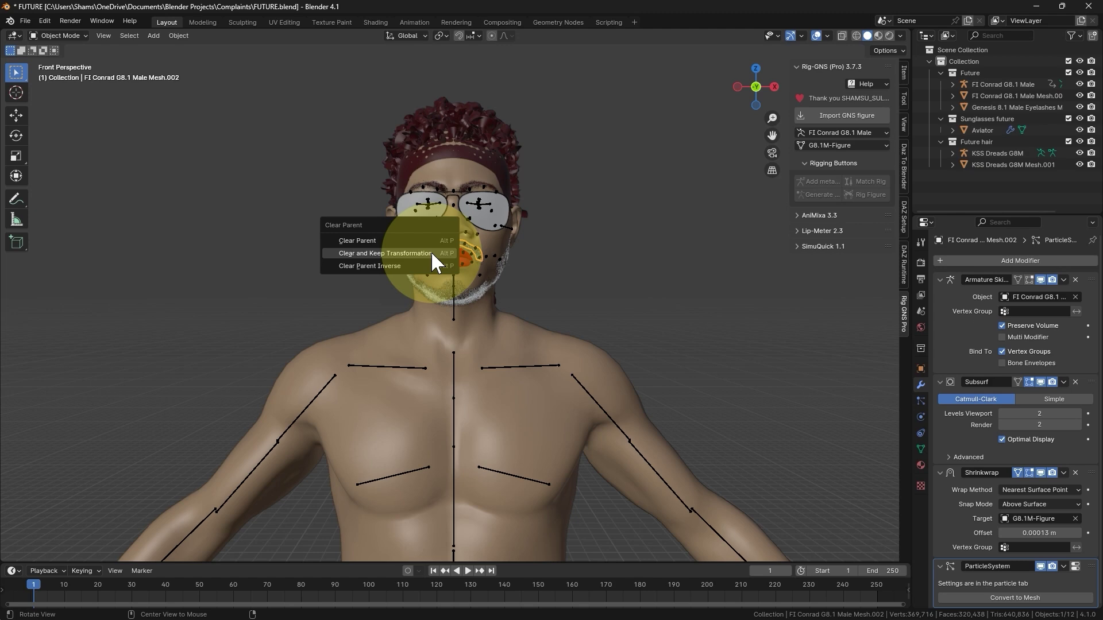
pyautogui.click(432, 251)
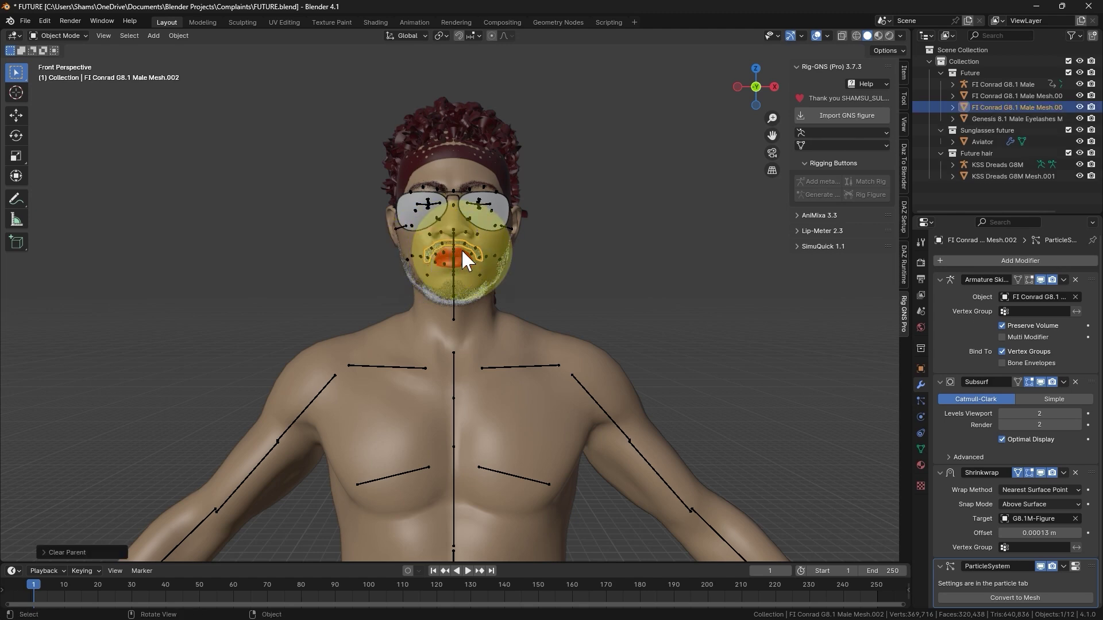
# Convert FI Conrad G8.1 Male to GNS as a Genesis male figure.
pyautogui.click(996, 84)
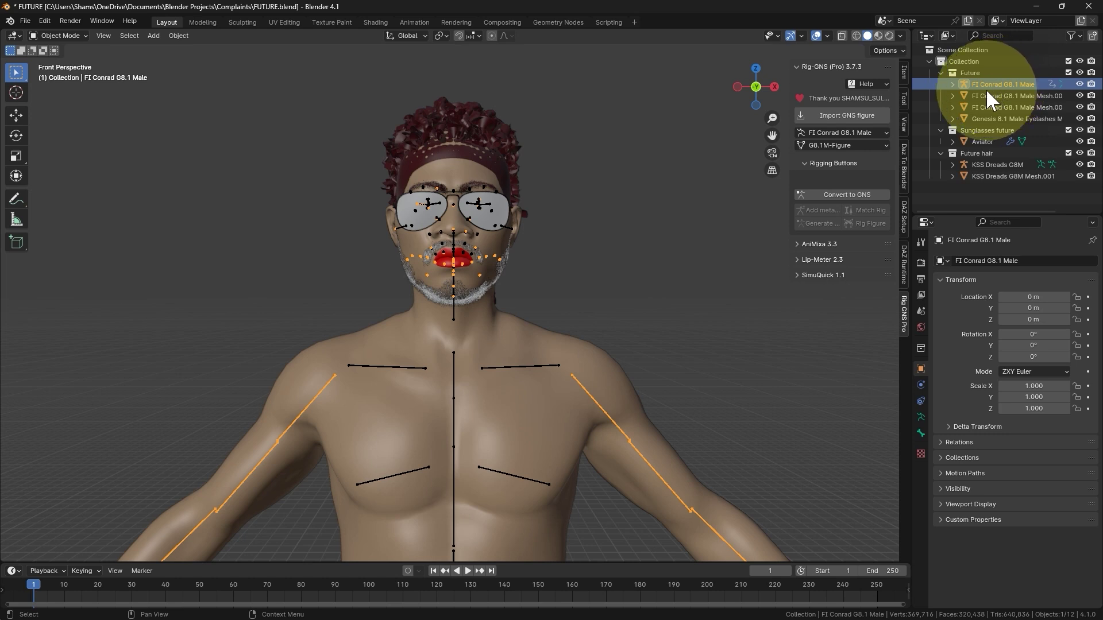
pyautogui.click(849, 194)
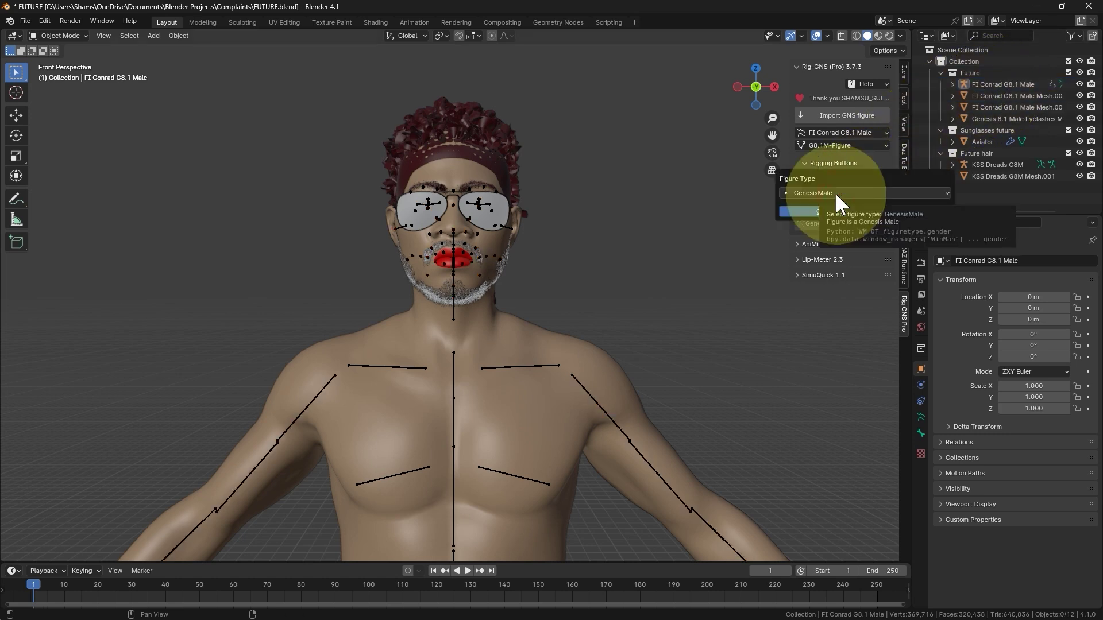
pyautogui.click(817, 210)
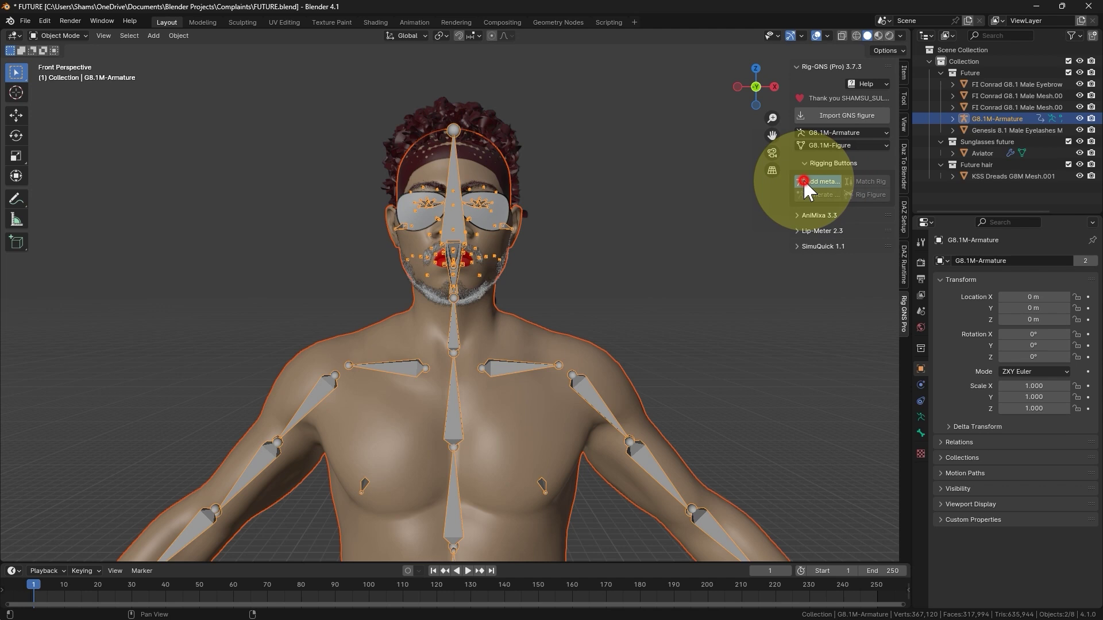
# Add a metarig, match it to the figure and generate the control rig.
pyautogui.click(804, 181)
pyautogui.click(867, 181)
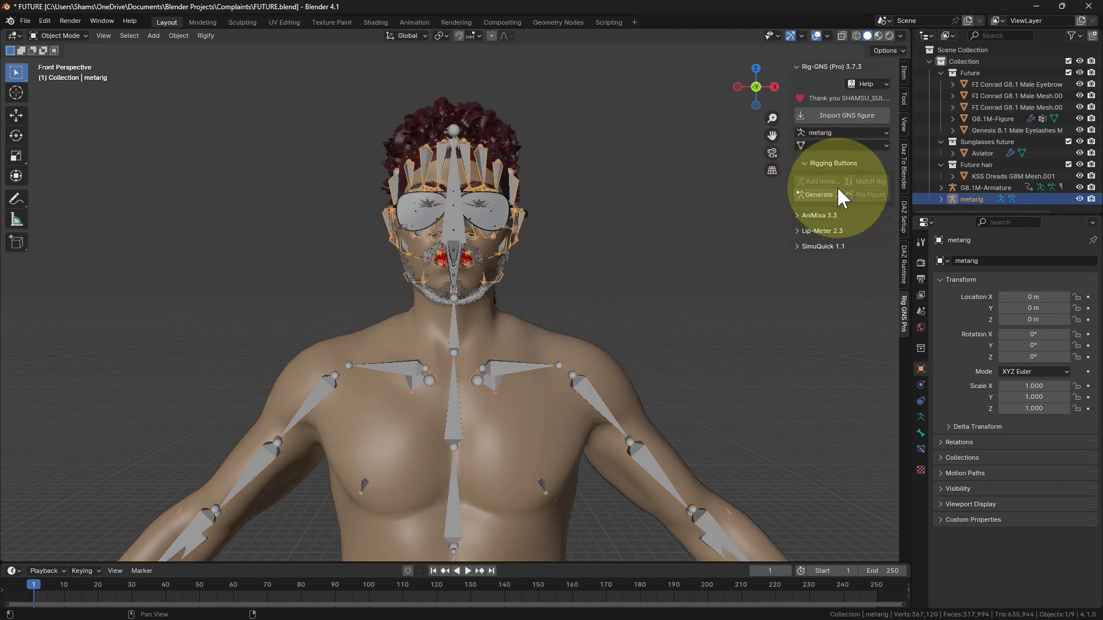
pyautogui.click(813, 196)
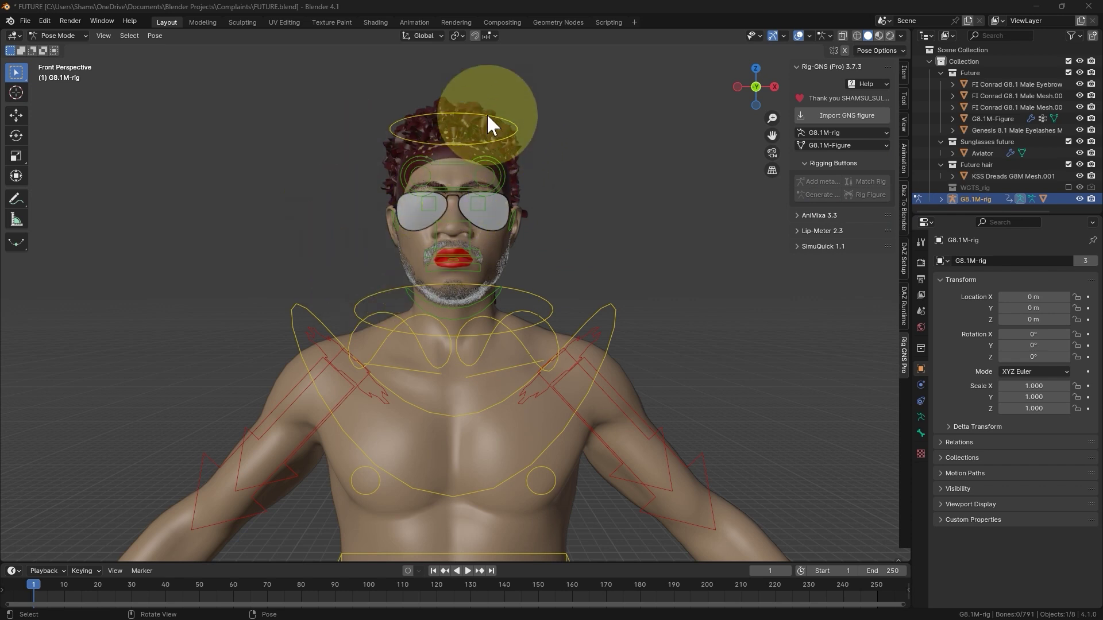
pyautogui.click(504, 117)
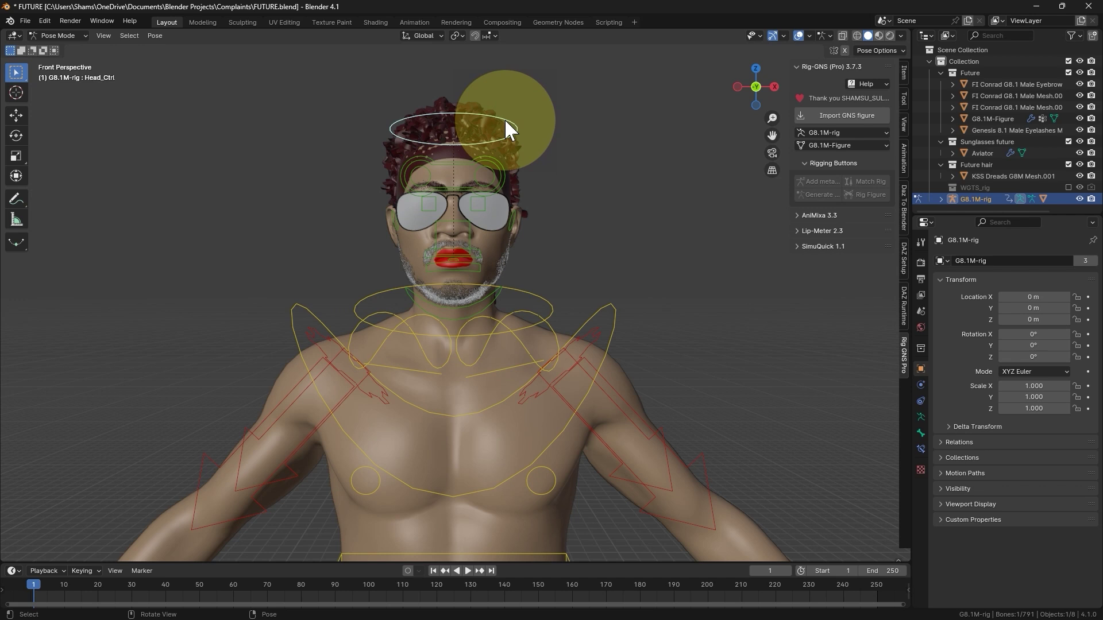
pyautogui.press('r')
pyautogui.press('r')
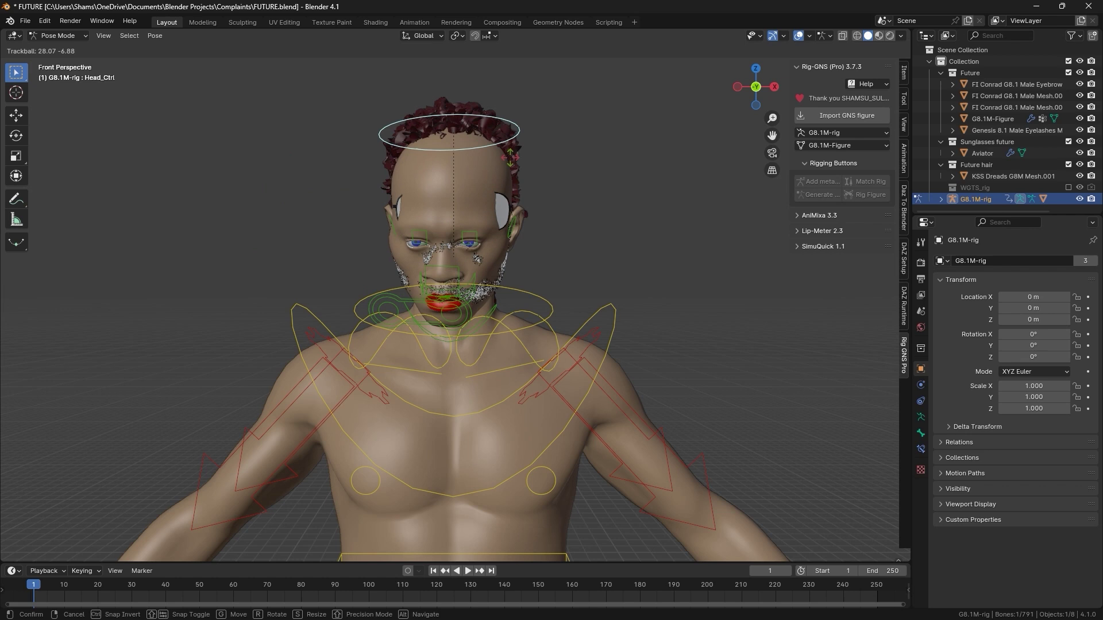
pyautogui.rightClick(457, 156)
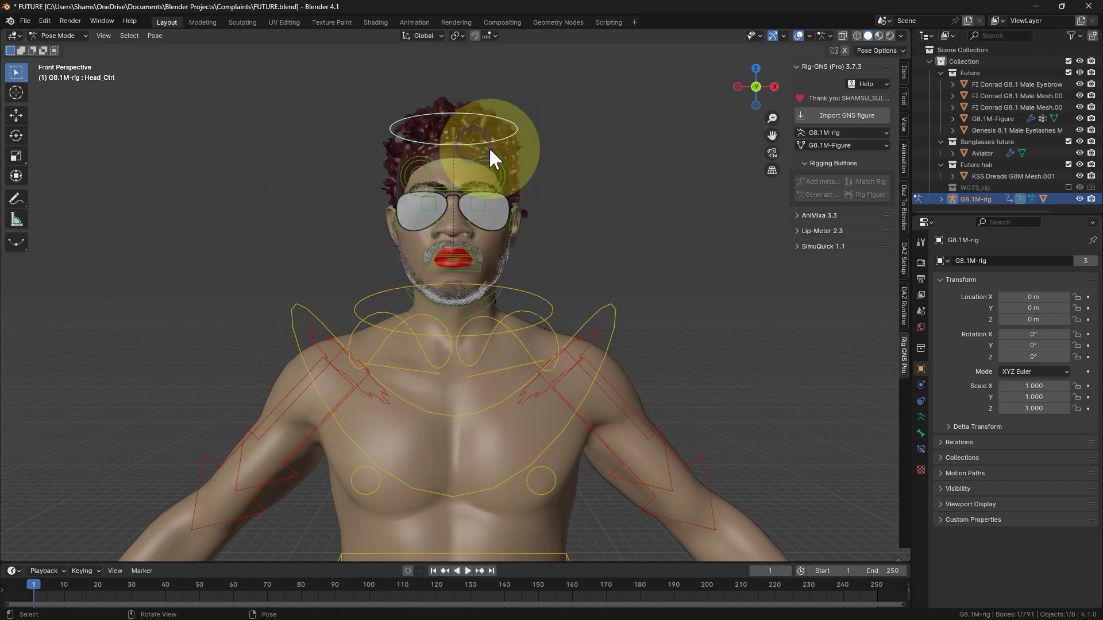
# Show AniMixa, return to Object Mode, select KSS Dreads and bring up Parent Prop to rig.
pyautogui.click(836, 214)
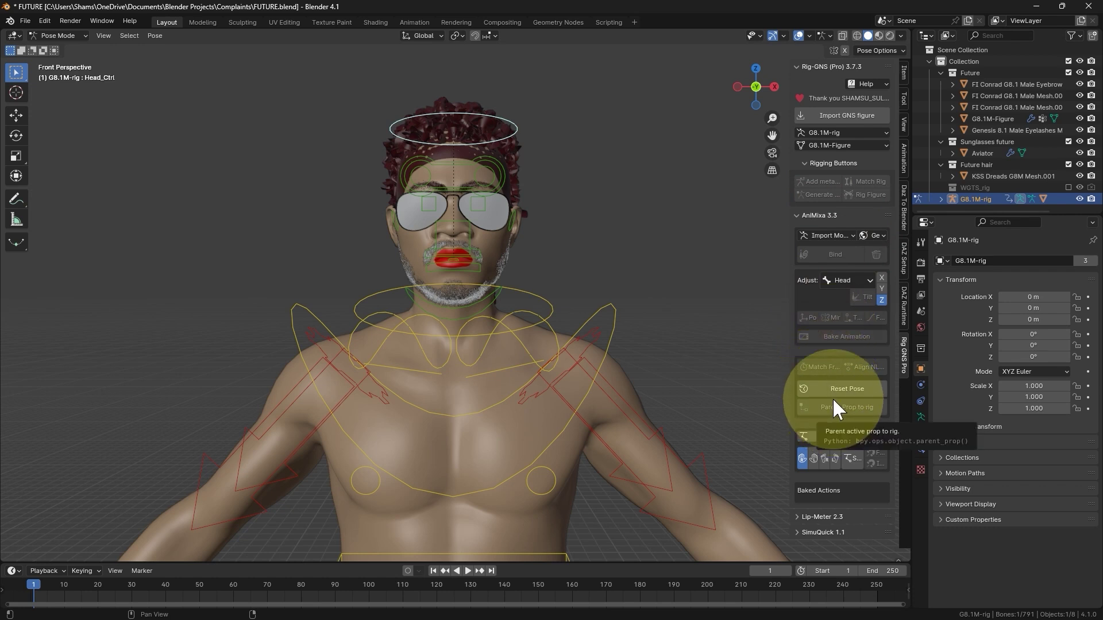
pyautogui.hotkey('ctrl', 'Tab')
pyautogui.click(482, 358)
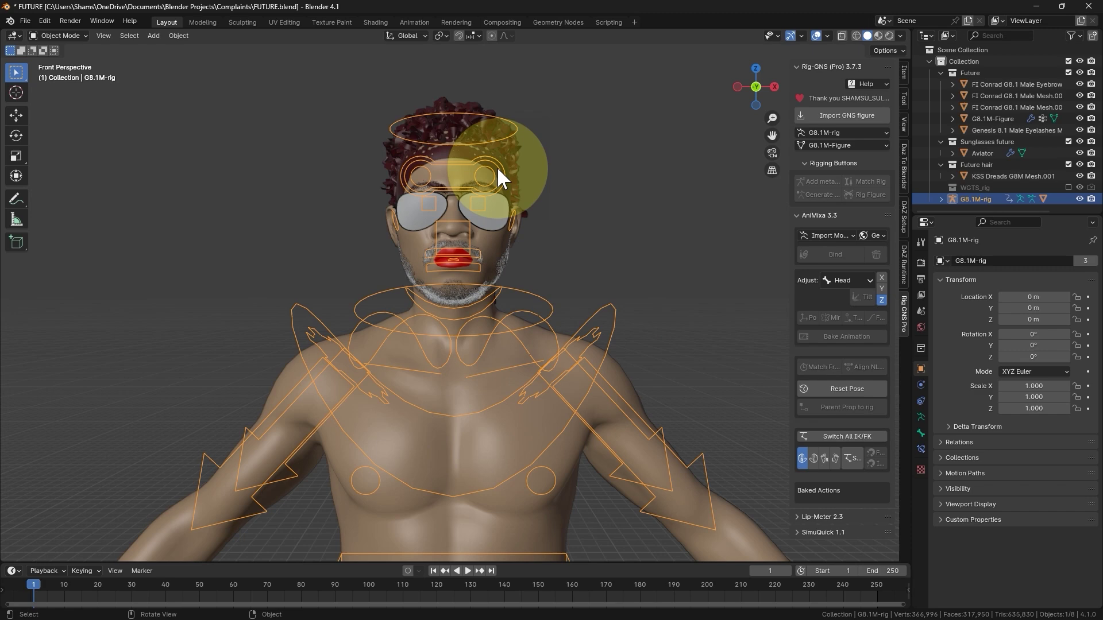
pyautogui.click(460, 104)
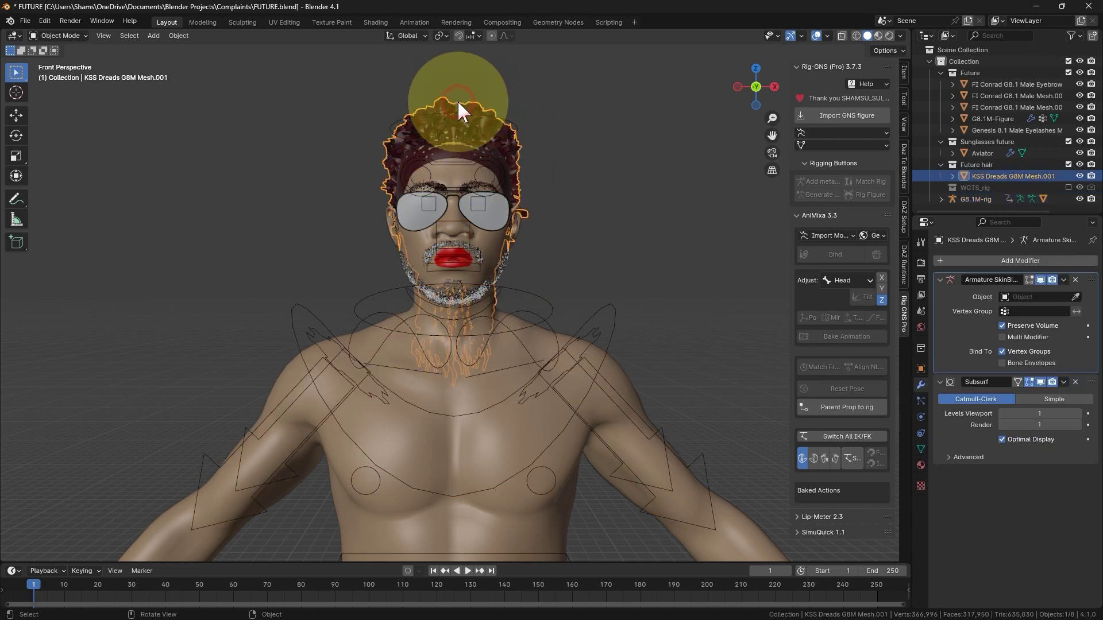
pyautogui.moveTo(521, 141); pyautogui.dragTo(475, 191, button='middle')
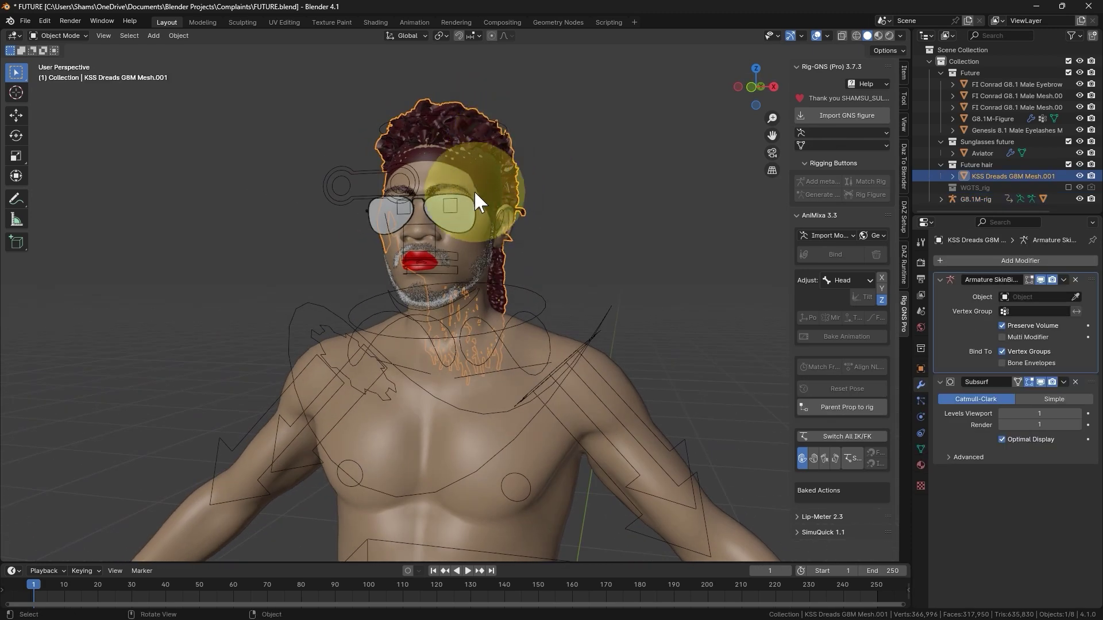
pyautogui.click(843, 403)
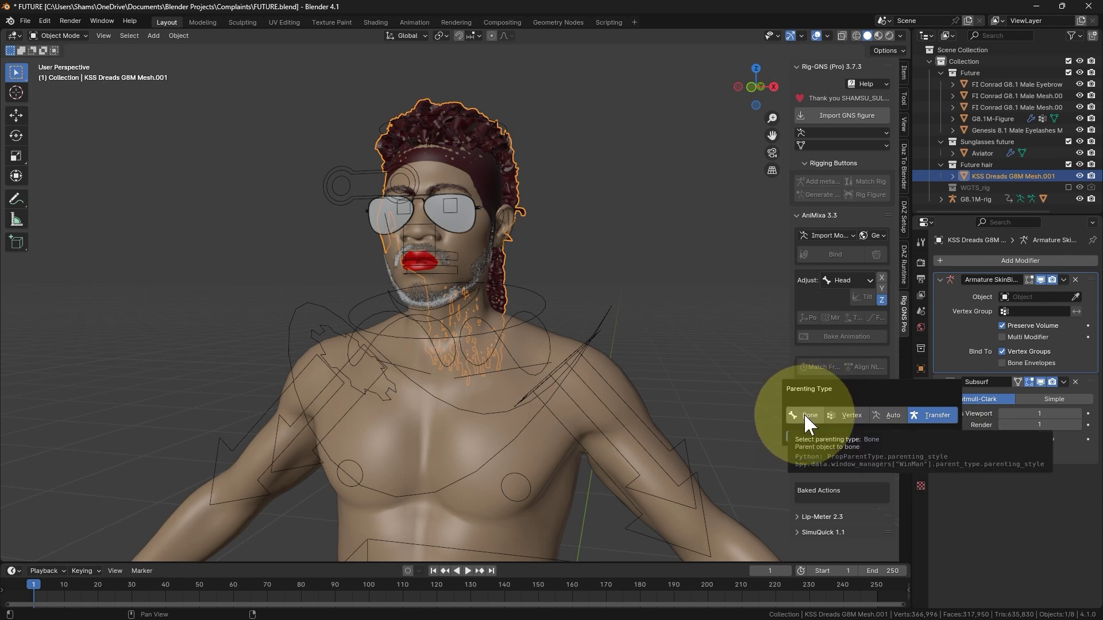
# Vertex-parent the KSS Dreads hair to the G8.1M-rig head bone.
pyautogui.click(847, 413)
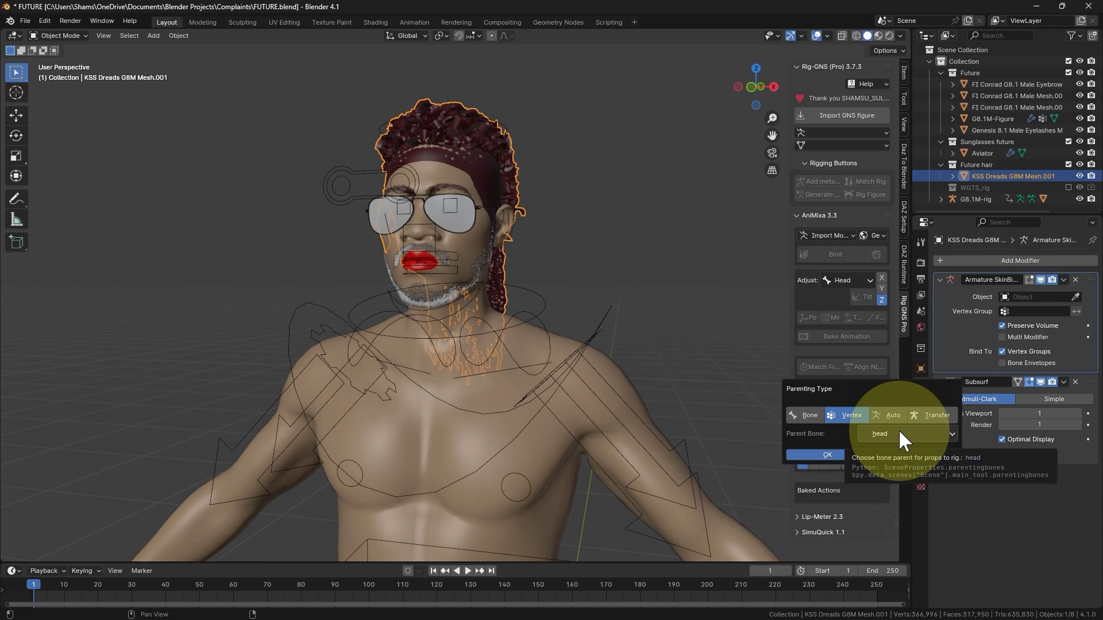
pyautogui.click(936, 434)
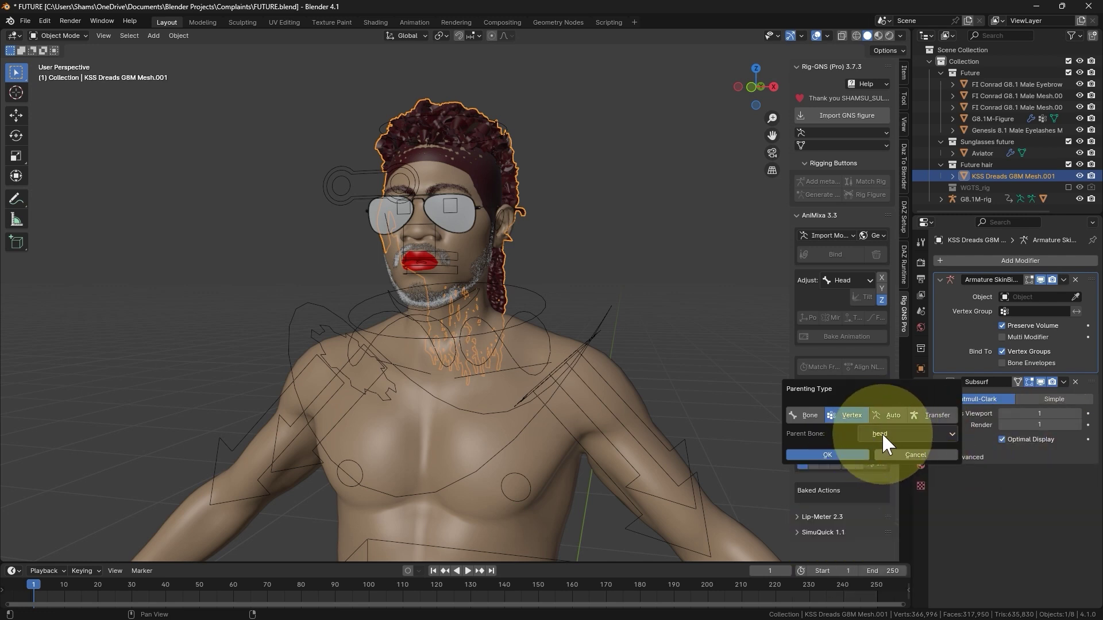
pyautogui.click(845, 455)
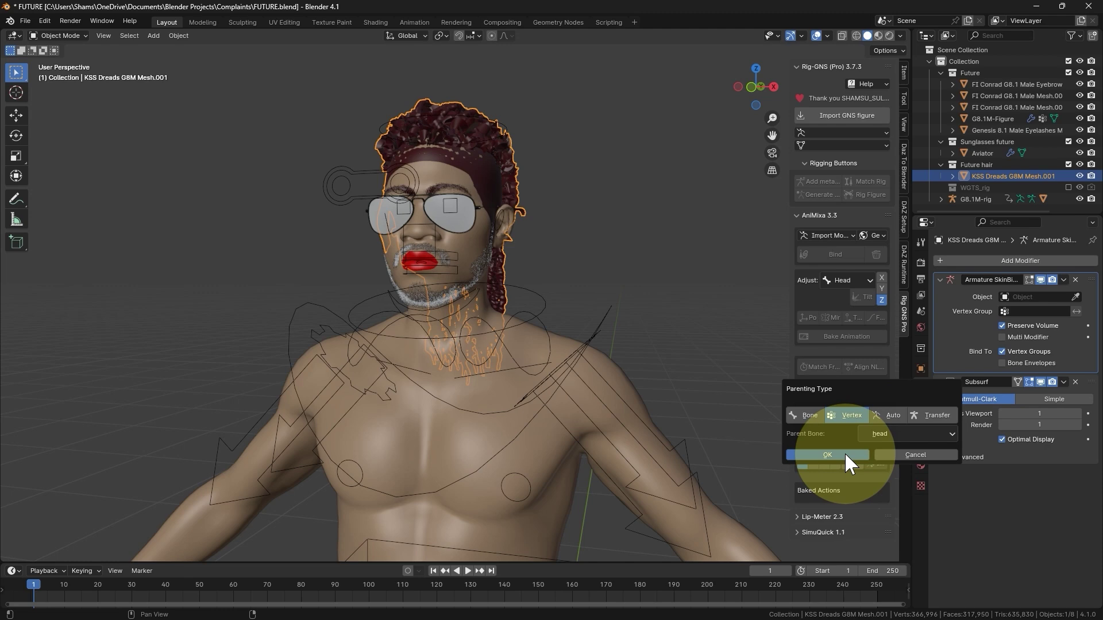
pyautogui.click(801, 457)
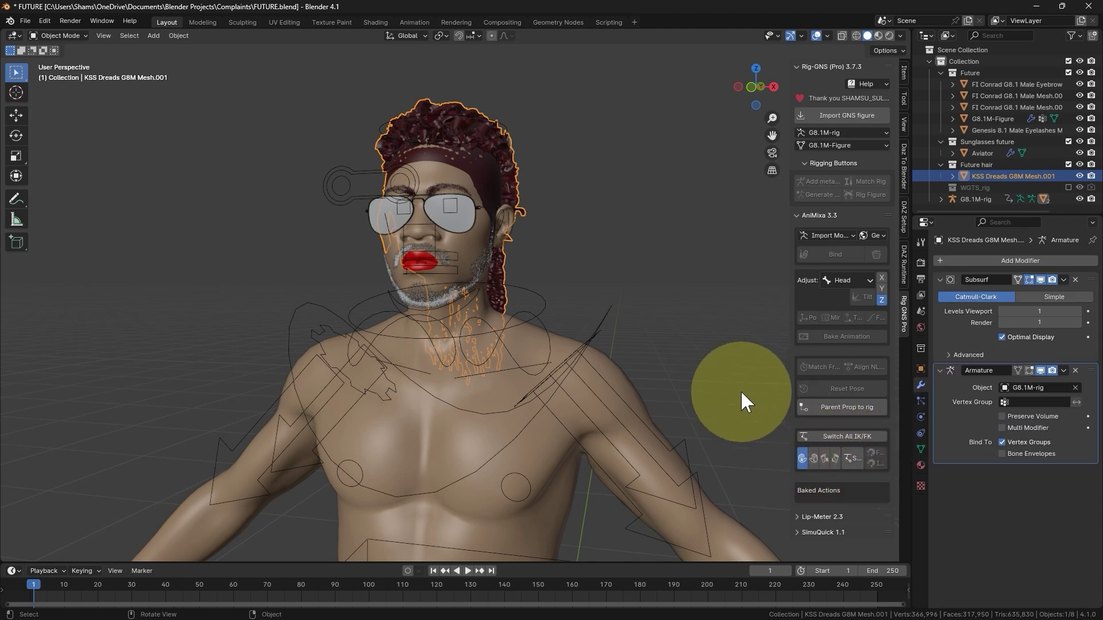
pyautogui.click(338, 169)
pyautogui.hotkey('ctrl', 'Tab')
pyautogui.click(309, 239)
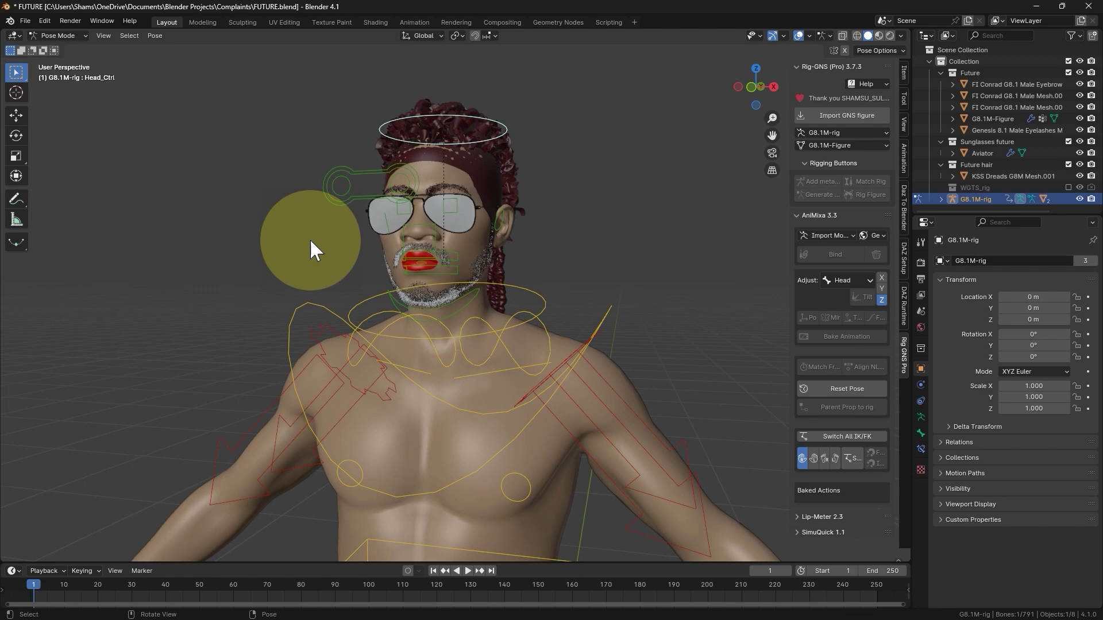
pyautogui.click(438, 130)
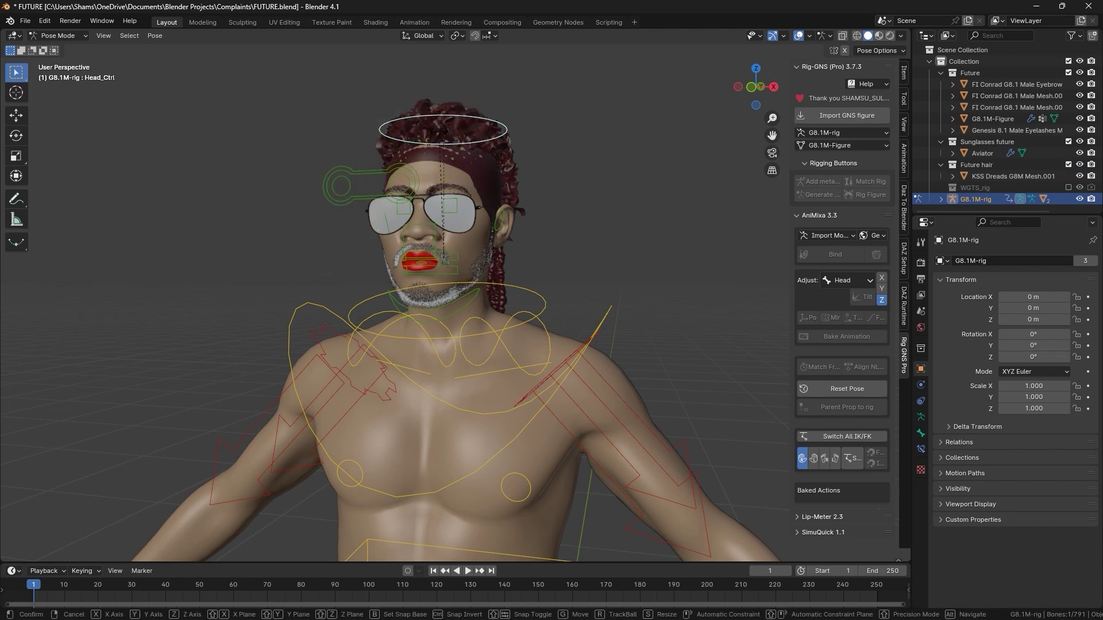
pyautogui.press('r')
pyautogui.press('r')
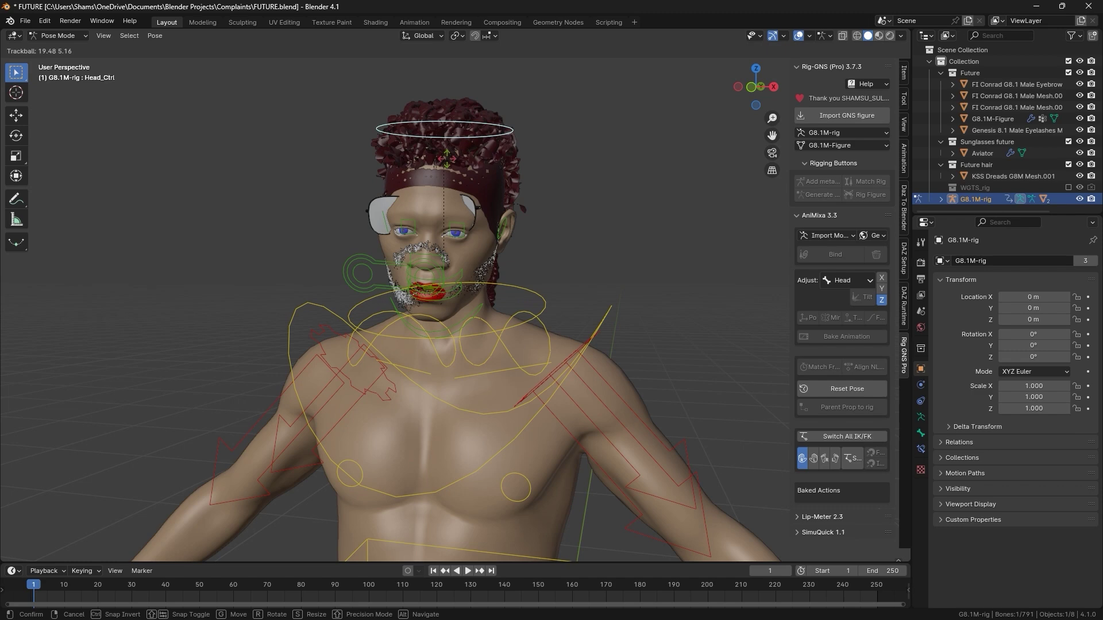
pyautogui.click(478, 129)
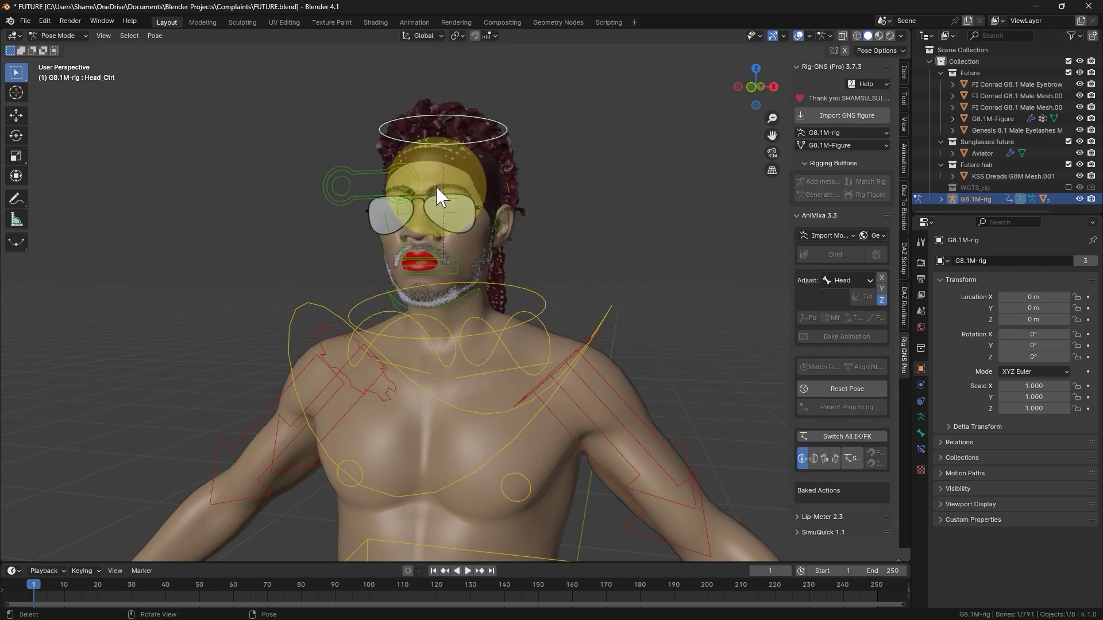
pyautogui.hotkey('ctrl', 'Tab')
pyautogui.click(385, 186)
pyautogui.click(435, 192)
pyautogui.scroll(3, 435, 192)
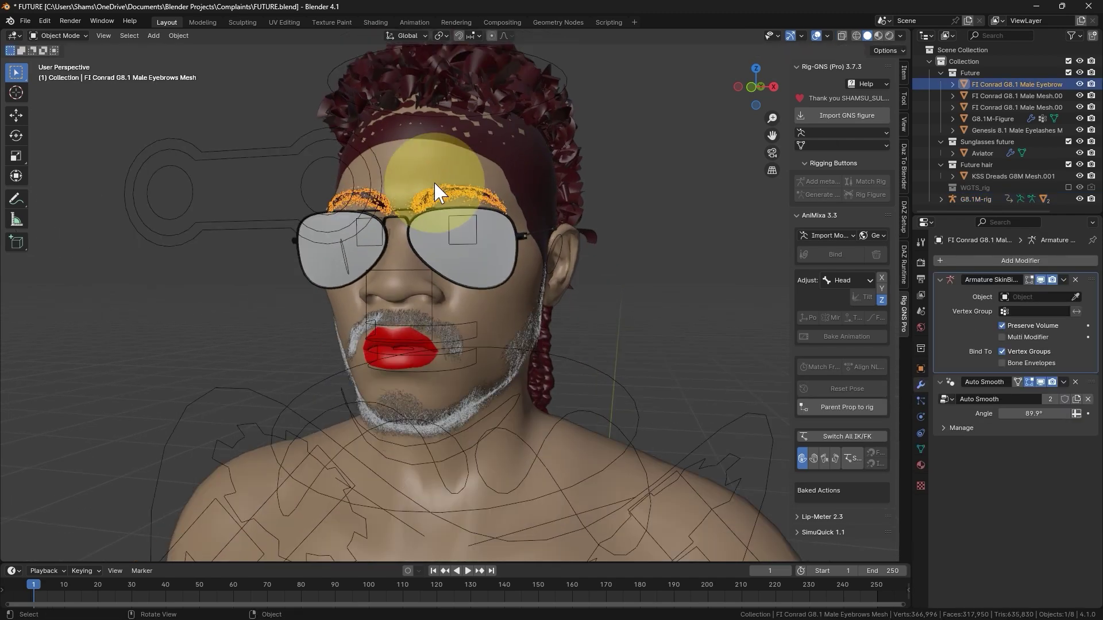
pyautogui.click(564, 140)
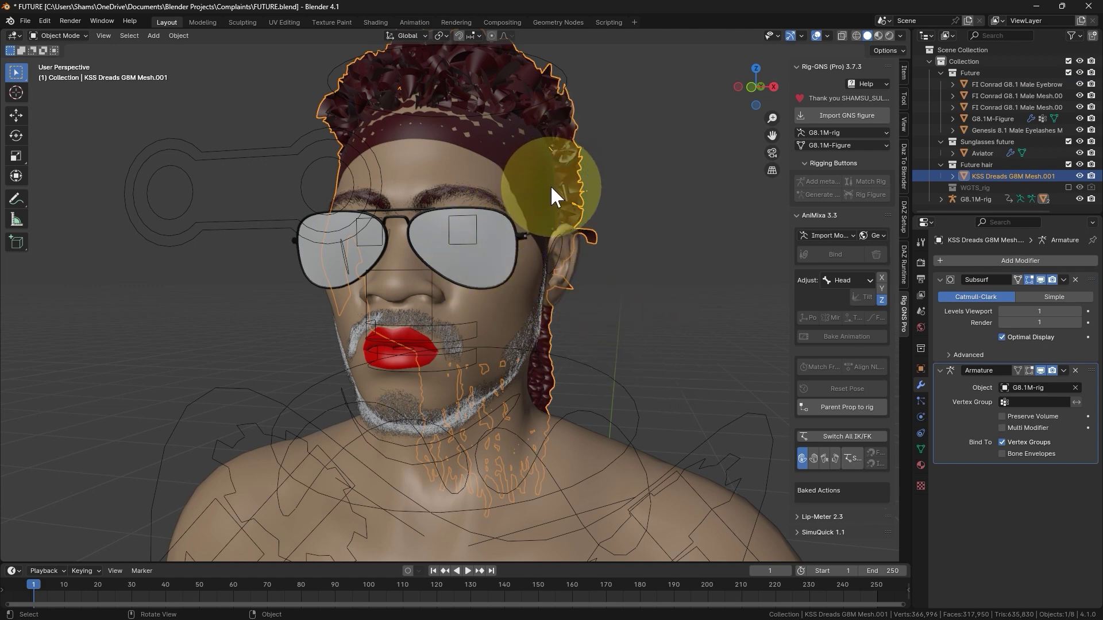
# In Weight Paint, sample the hair's vertex groups, make head active, and list its groups.
pyautogui.hotkey('ctrl', 'Tab')
pyautogui.click(449, 130)
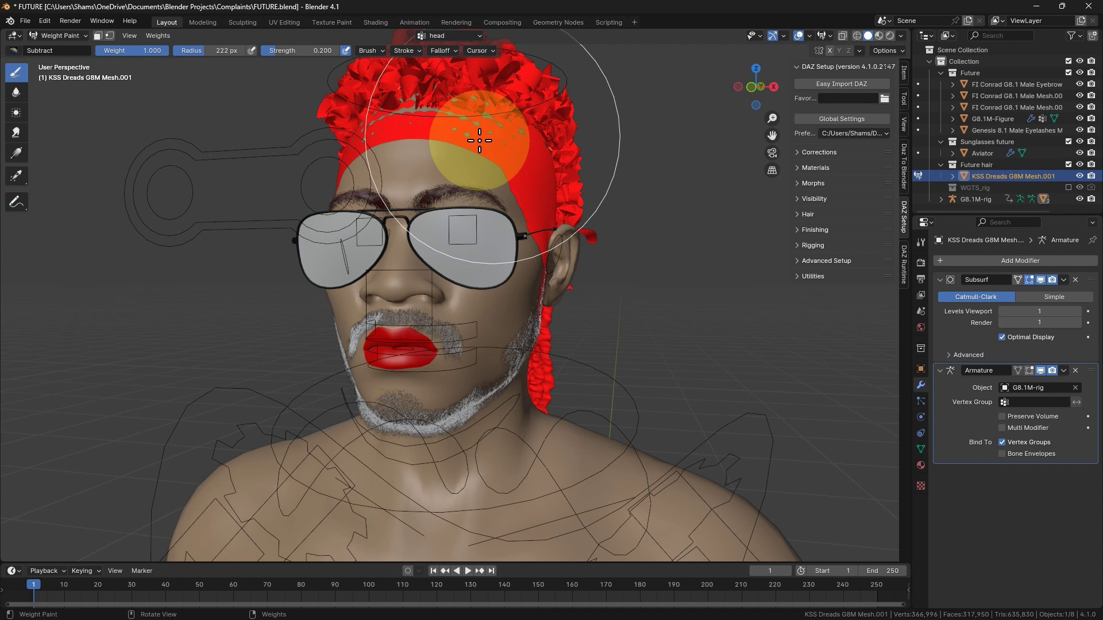
pyautogui.moveTo(27, 170); pyautogui.dragTo(58, 203)
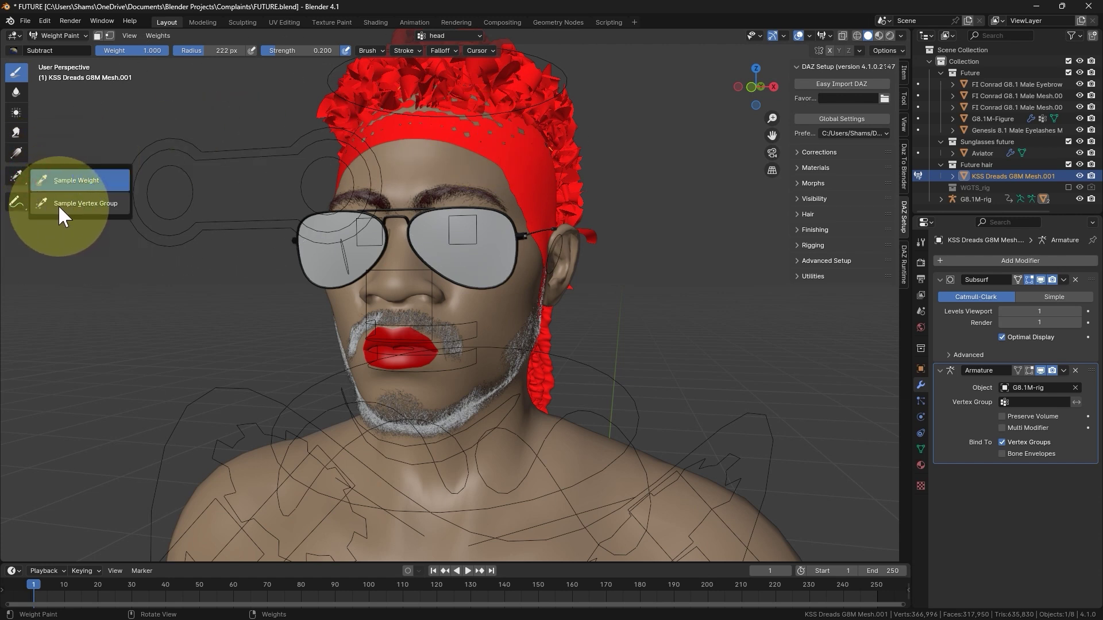
pyautogui.click(549, 138)
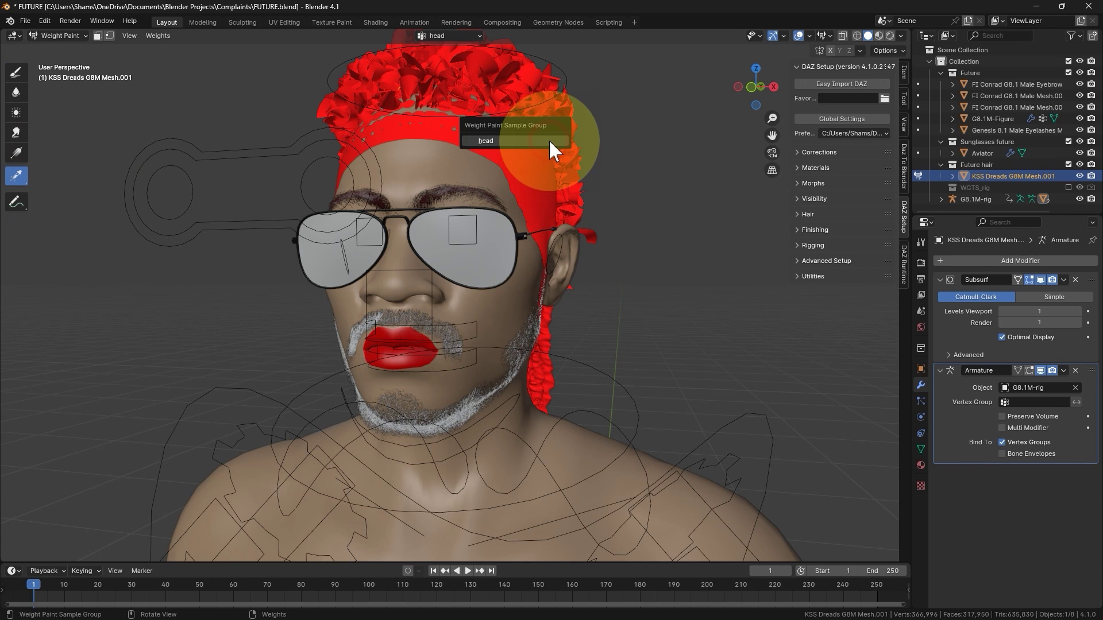
pyautogui.click(527, 139)
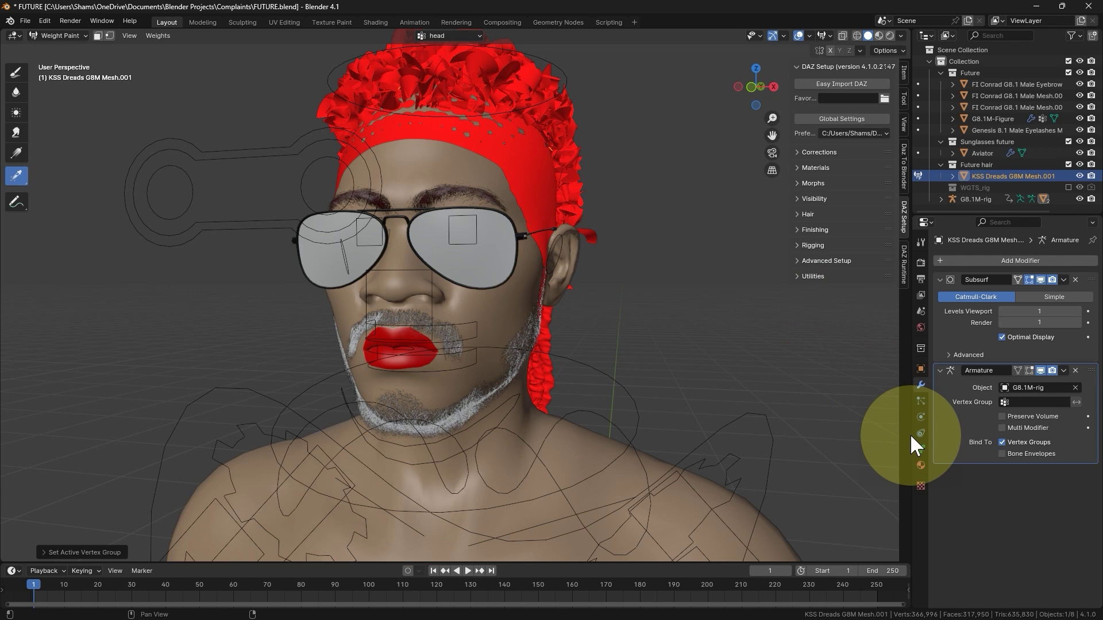
pyautogui.click(920, 447)
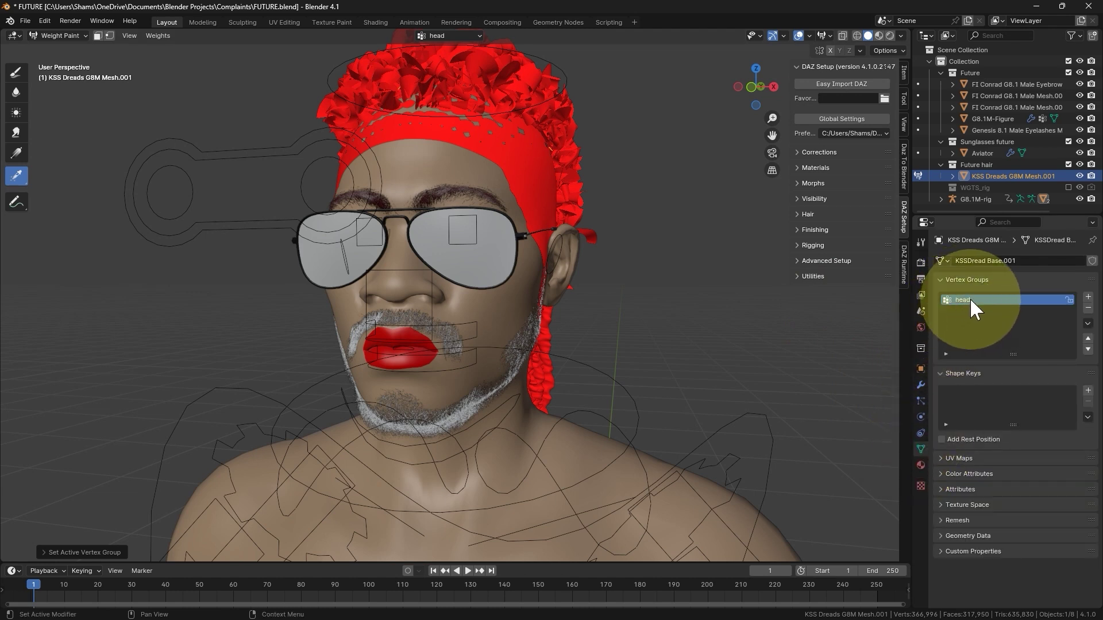
pyautogui.hotkey('ctrl', 'Tab')
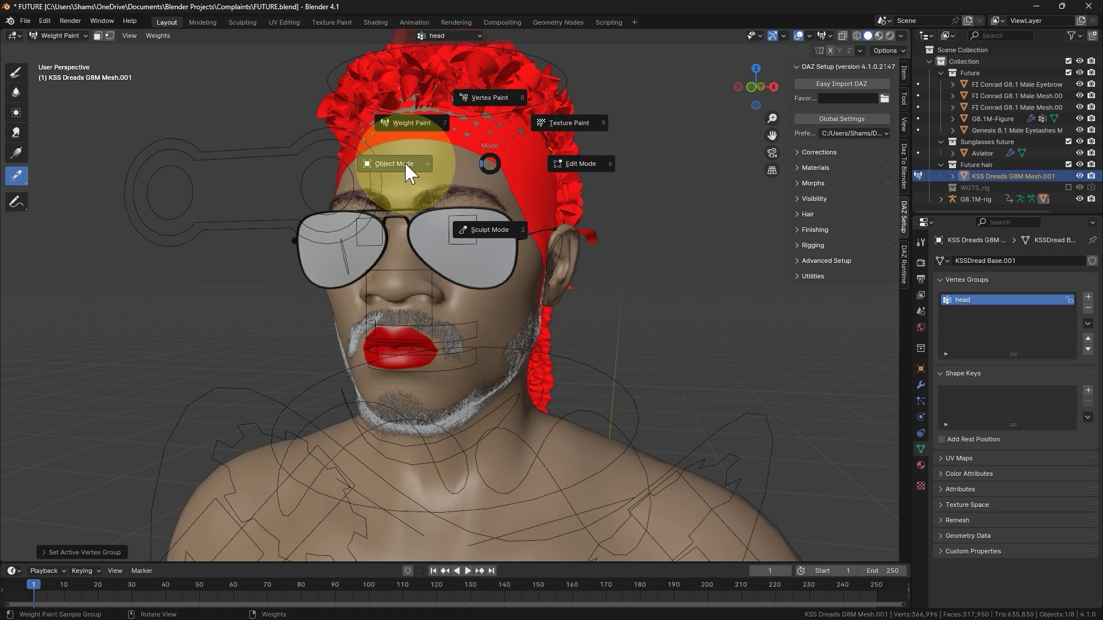
# Return to Object Mode, select the FI Conrad eyebrows mesh and bring up Parent Prop to rig.
pyautogui.click(404, 161)
pyautogui.click(456, 191)
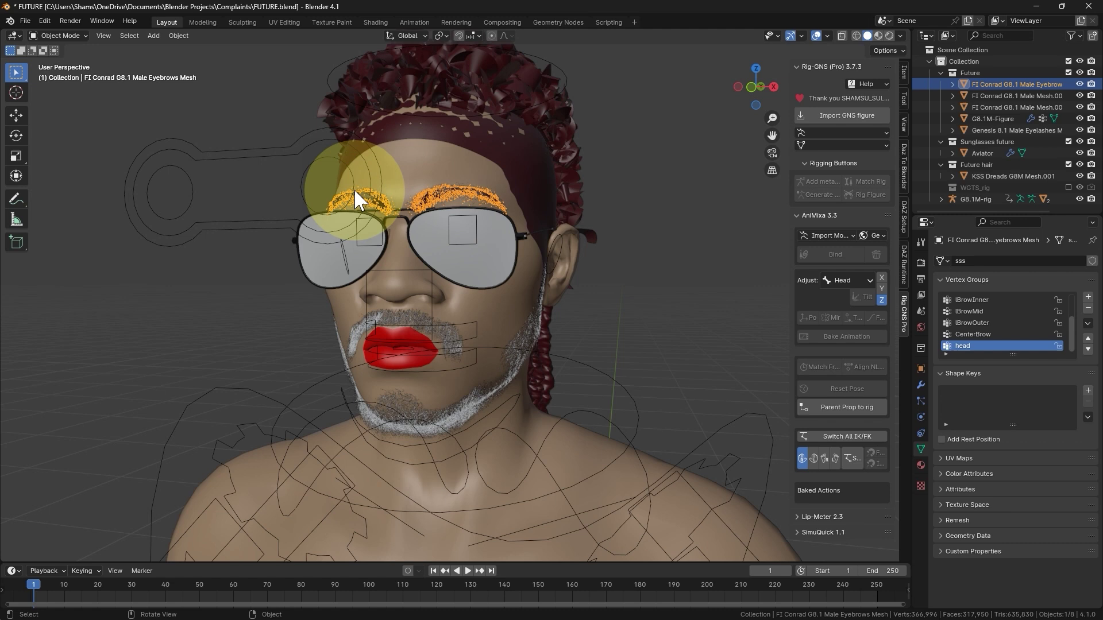
pyautogui.click(824, 405)
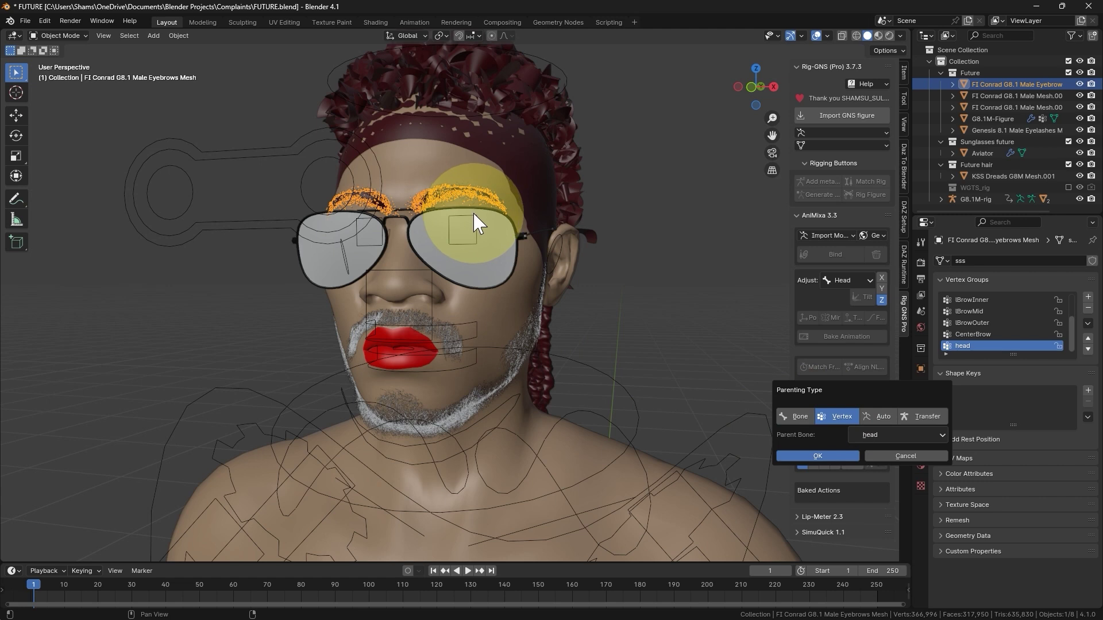
# Cancel parenting, put G8.1M-Figure in Weight Paint and sample BrowInner.L on the forehead.
pyautogui.click(451, 172)
pyautogui.hotkey('ctrl', 'Tab')
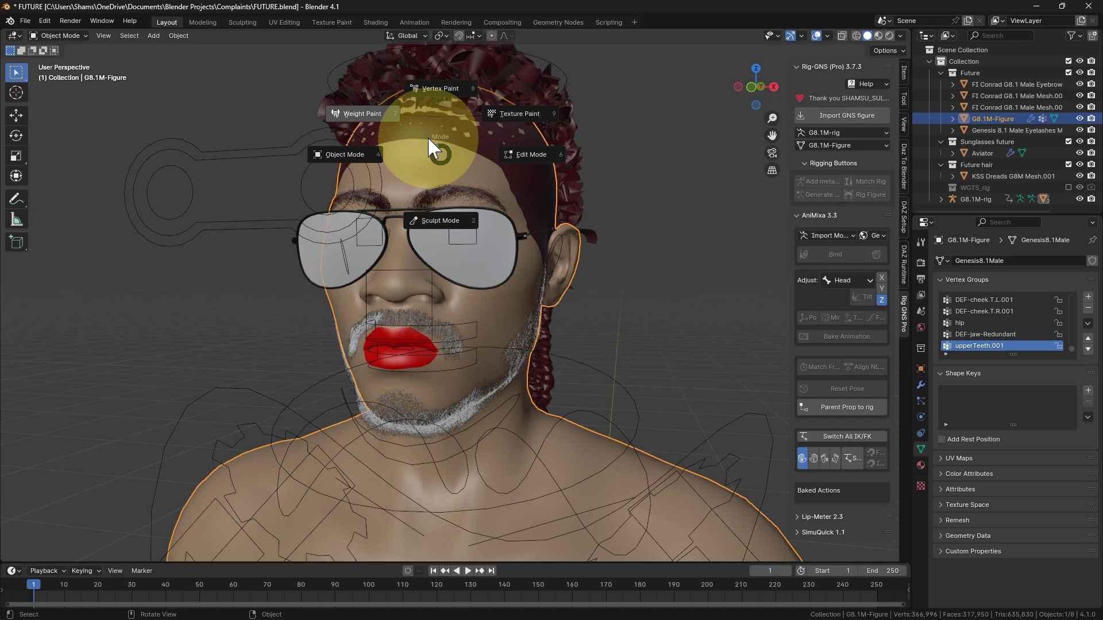
pyautogui.click(366, 113)
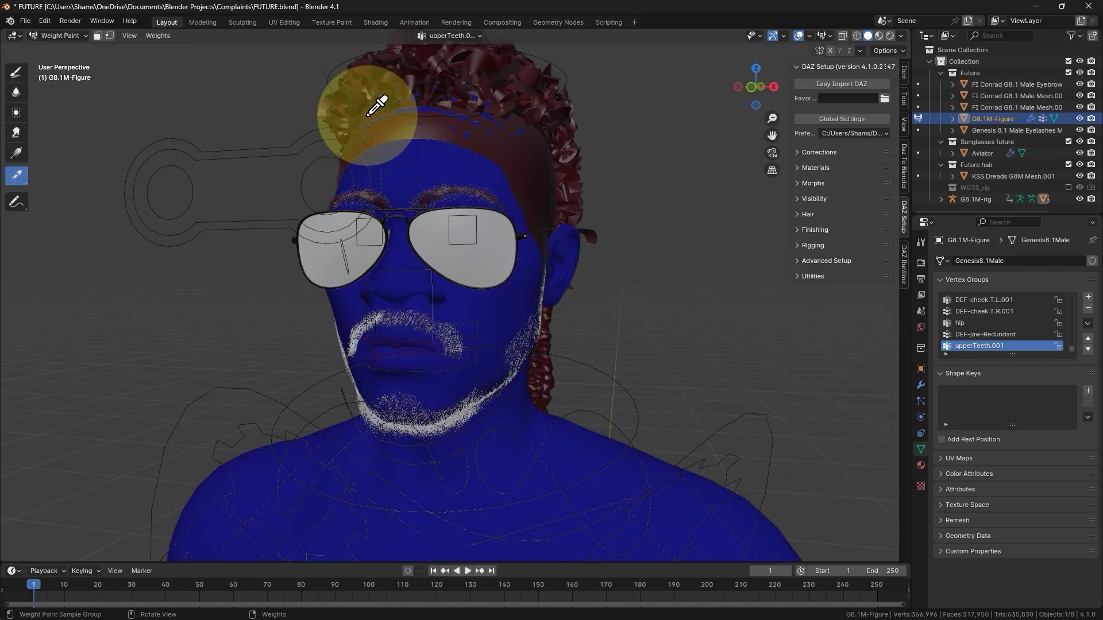
pyautogui.click(15, 175)
pyautogui.click(424, 180)
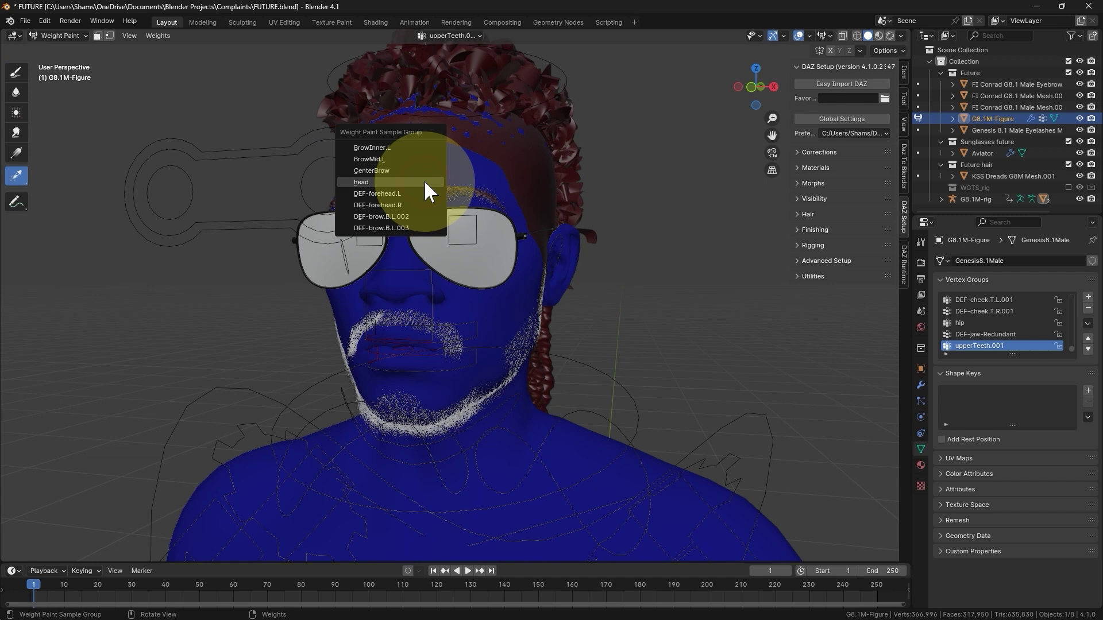
pyautogui.click(414, 148)
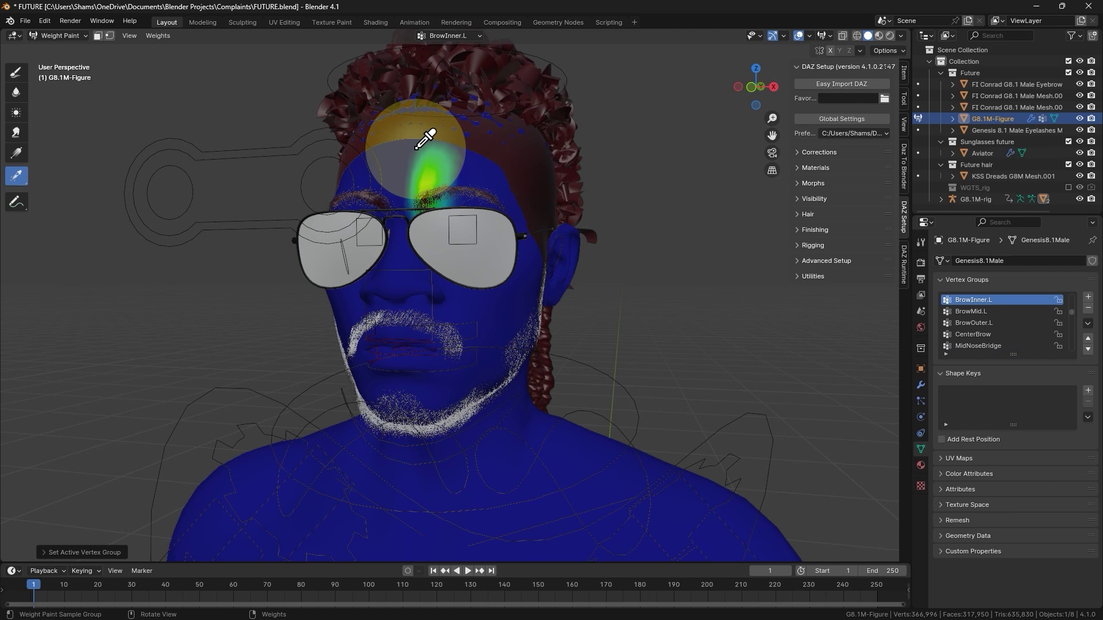
# Preview the BrowMid.L, CenterBrow, BrowInner.L and BrowMid.R weights.
pyautogui.click(459, 181)
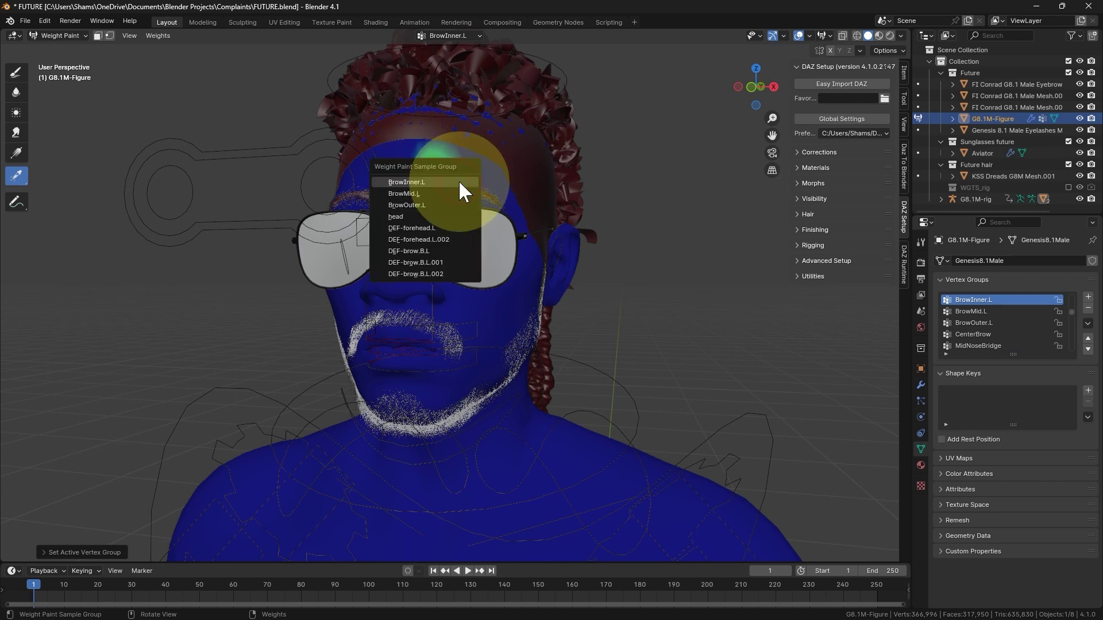
pyautogui.click(457, 193)
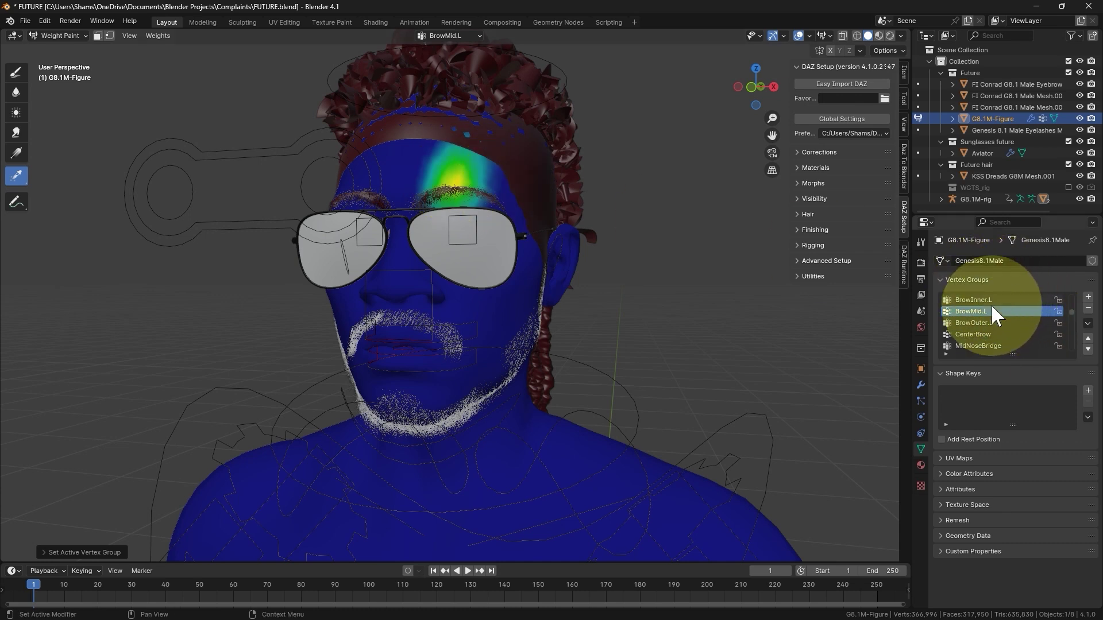
pyautogui.click(979, 321)
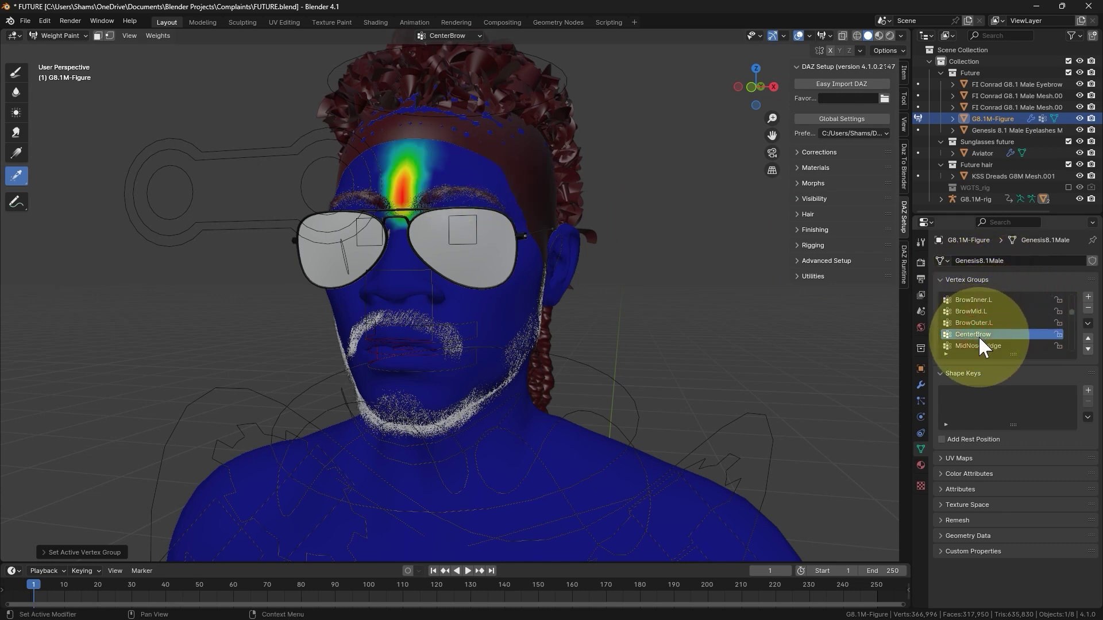
pyautogui.click(979, 347)
pyautogui.click(976, 336)
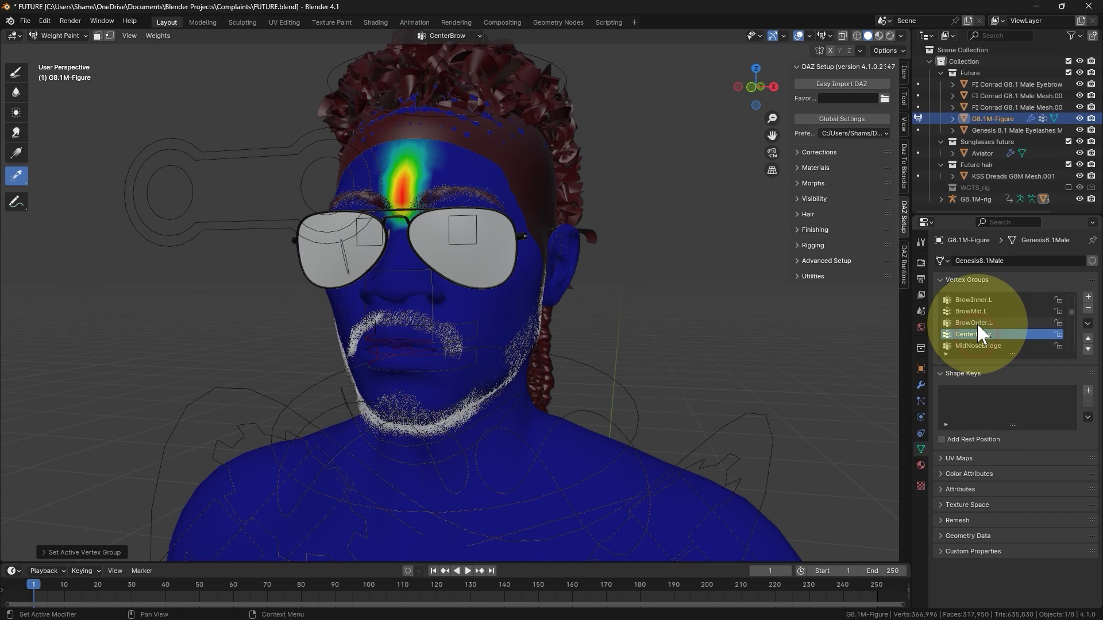
pyautogui.click(979, 311)
pyautogui.scroll(1, 980, 298)
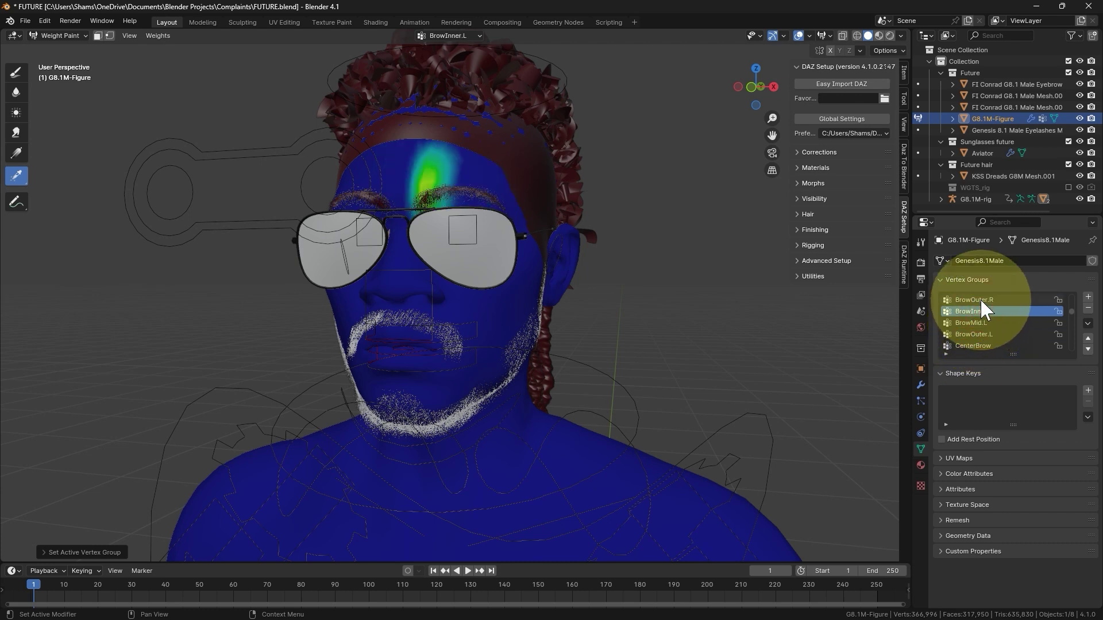
pyautogui.scroll(1, 980, 298)
pyautogui.click(980, 299)
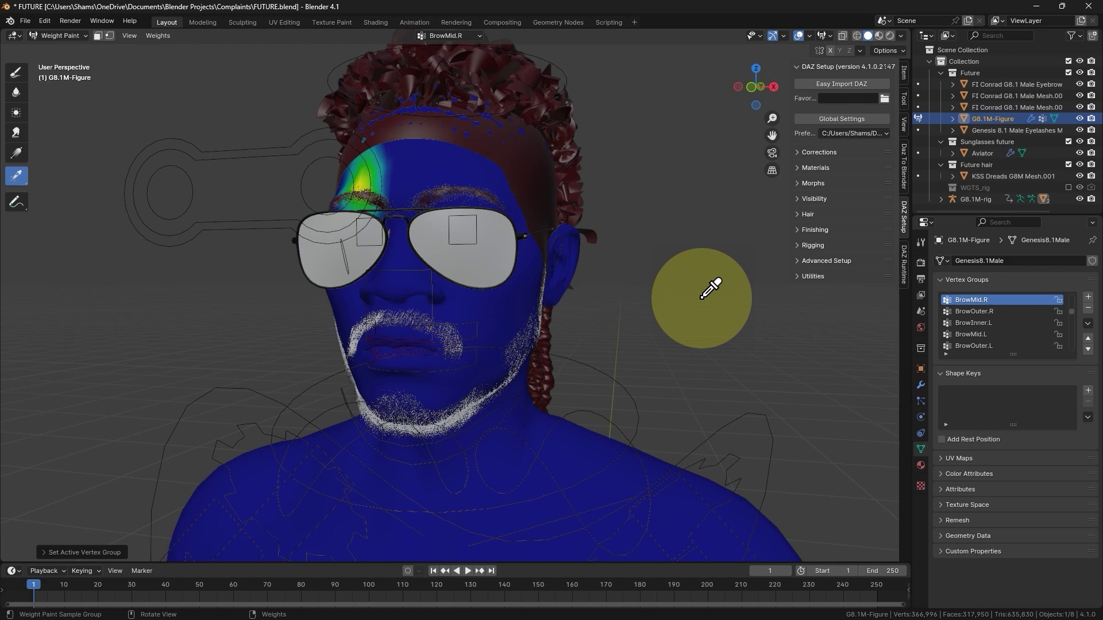
# Back in Object Mode, parent the eyebrows mesh to the rig by weight transfer.
pyautogui.hotkey('ctrl', 'Tab')
pyautogui.click(573, 305)
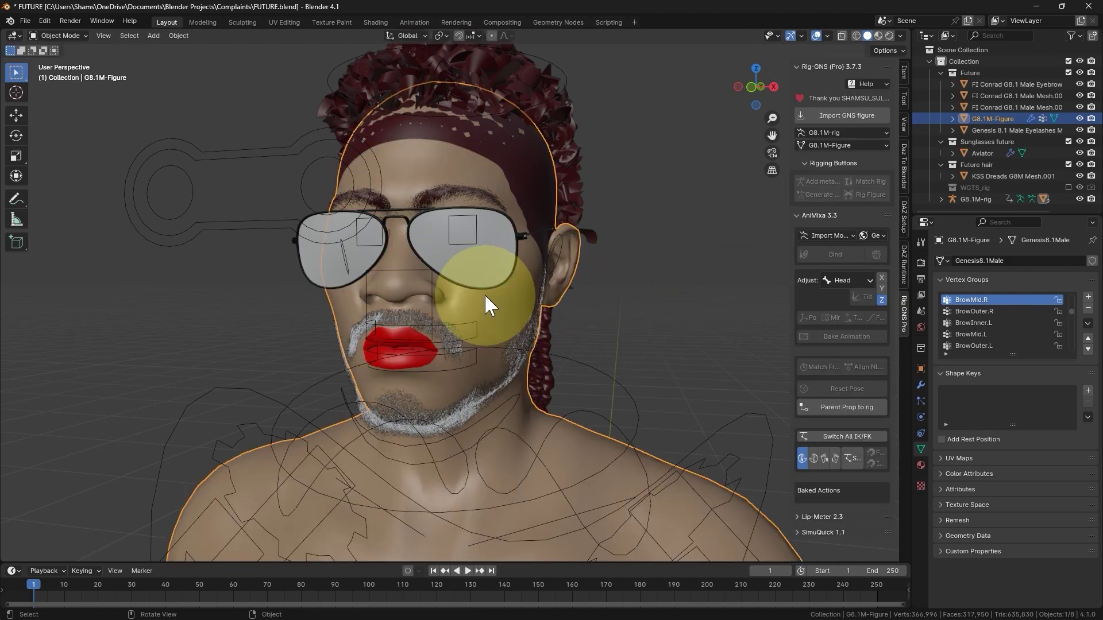
pyautogui.click(444, 201)
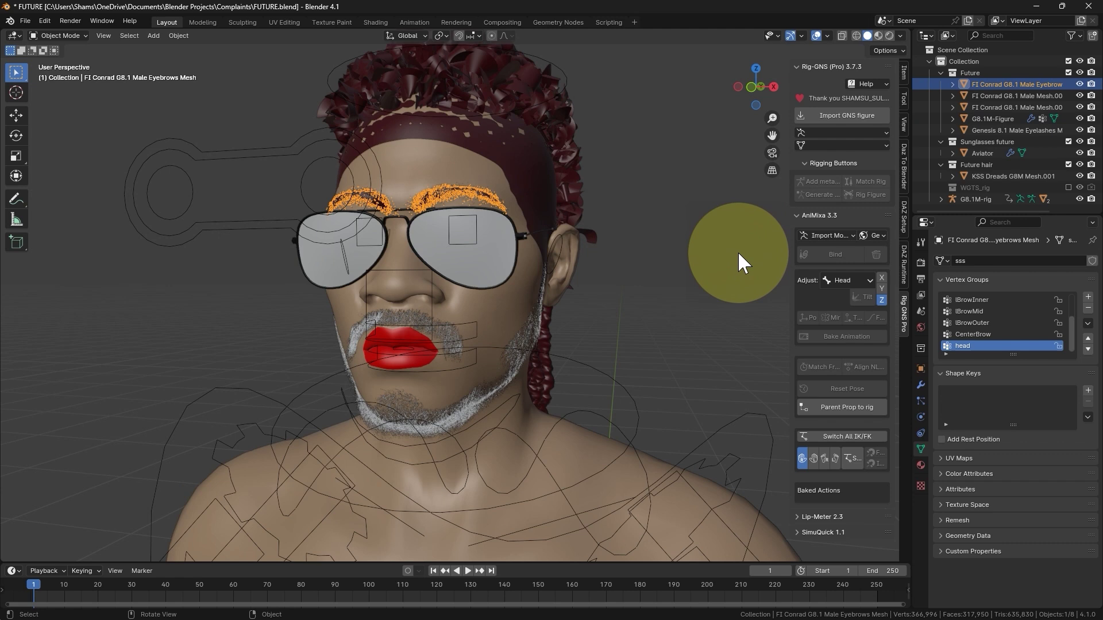
pyautogui.click(833, 408)
pyautogui.click(923, 416)
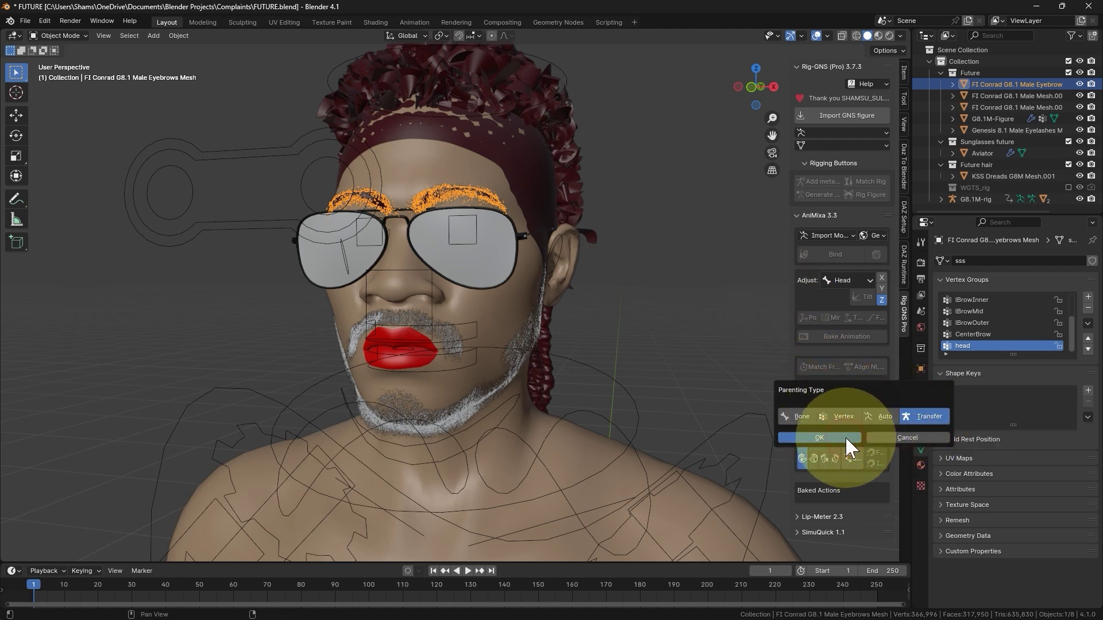
pyautogui.click(816, 436)
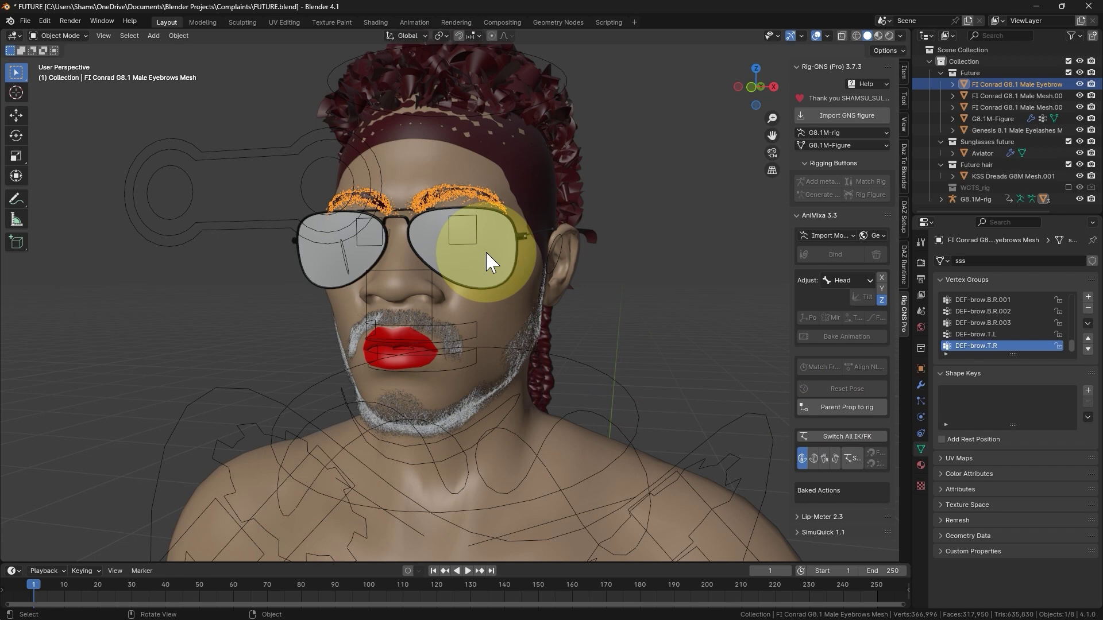
# In Weight Paint, sample the eyebrows' BrowMid.L, BrowInner.R and BrowOuter.R weights.
pyautogui.hotkey('ctrl', 'Tab')
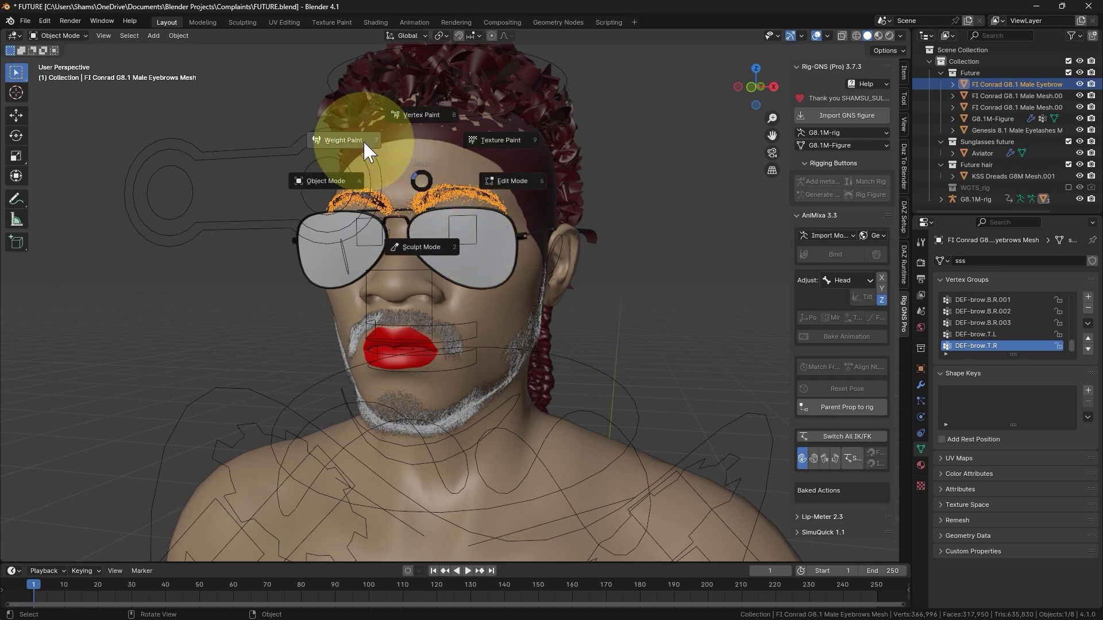
pyautogui.click(363, 141)
pyautogui.click(430, 197)
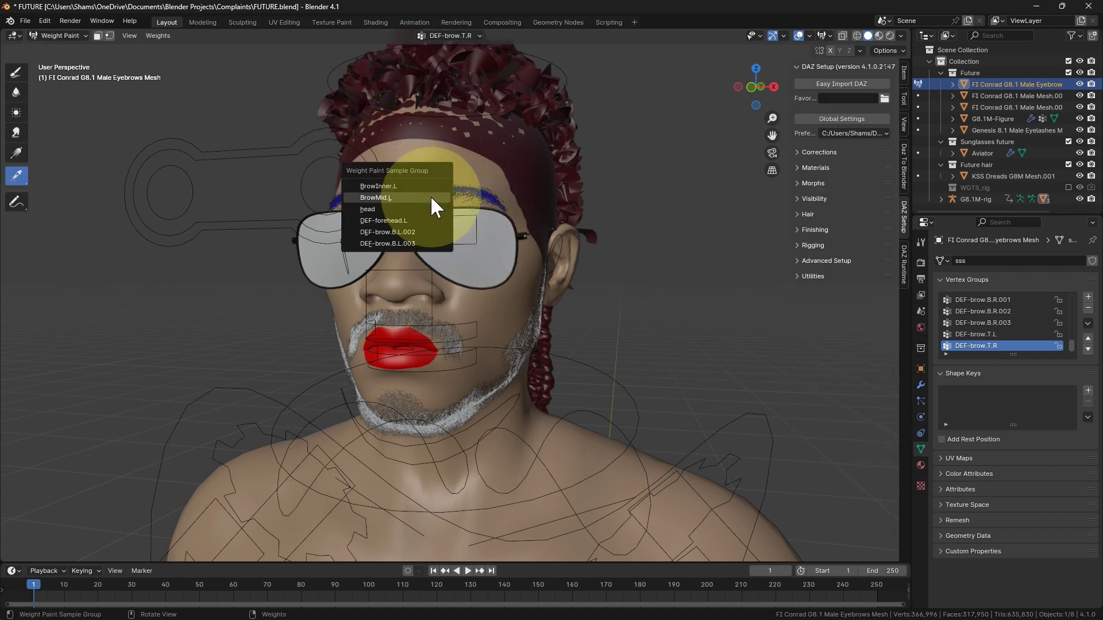
pyautogui.click(430, 198)
pyautogui.scroll(5, 443, 185)
pyautogui.scroll(2, 456, 185)
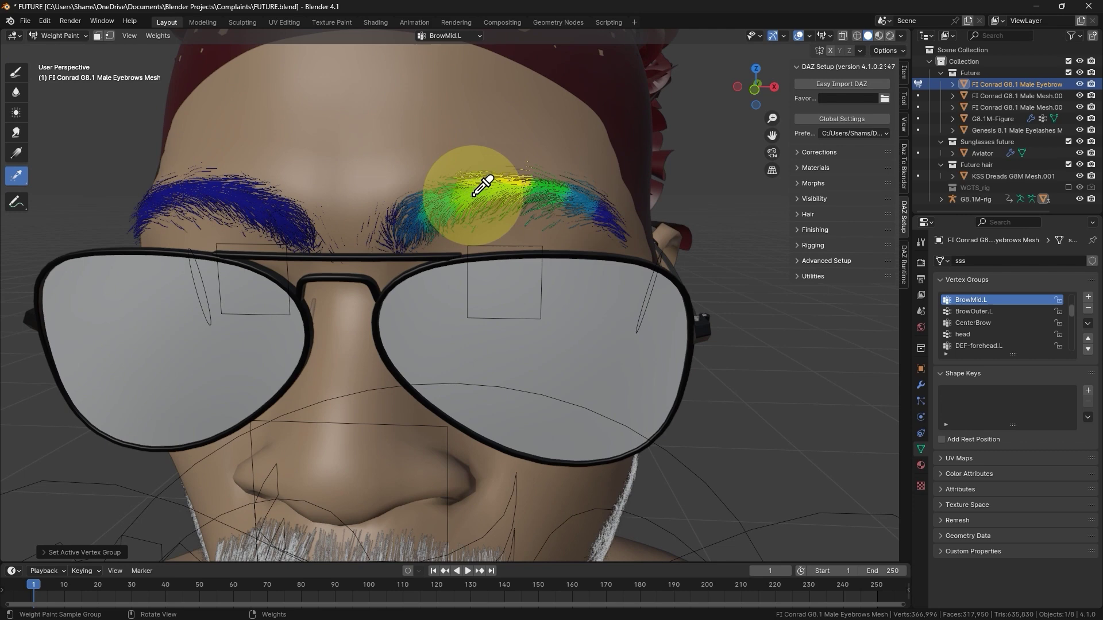
pyautogui.click(228, 196)
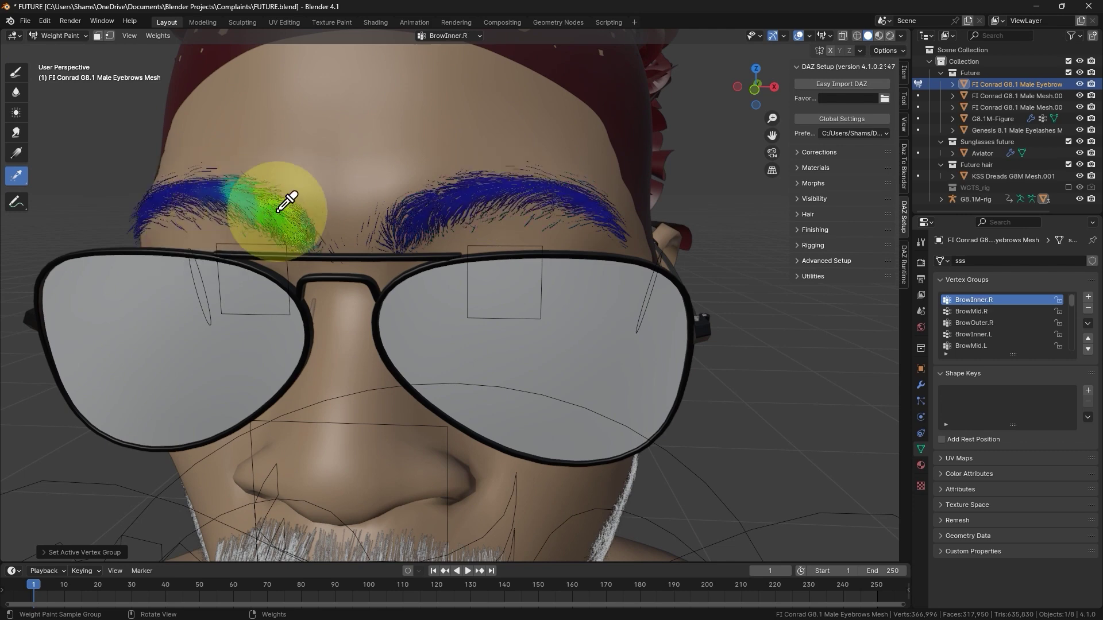
pyautogui.click(192, 198)
pyautogui.click(153, 212)
pyautogui.moveTo(153, 215); pyautogui.dragTo(181, 184, button='middle')
pyautogui.scroll(-2, 290, 201)
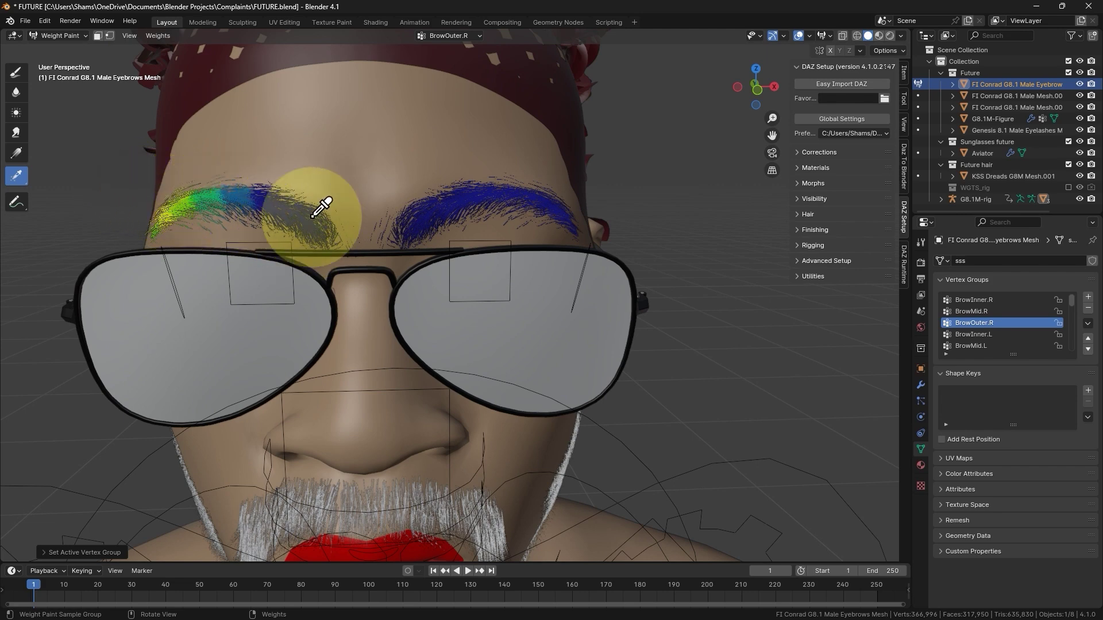
# Lock BrowInner.R, delete the three DEF-forehead vertex groups, then unlock BrowInner.R.
pyautogui.click(999, 301)
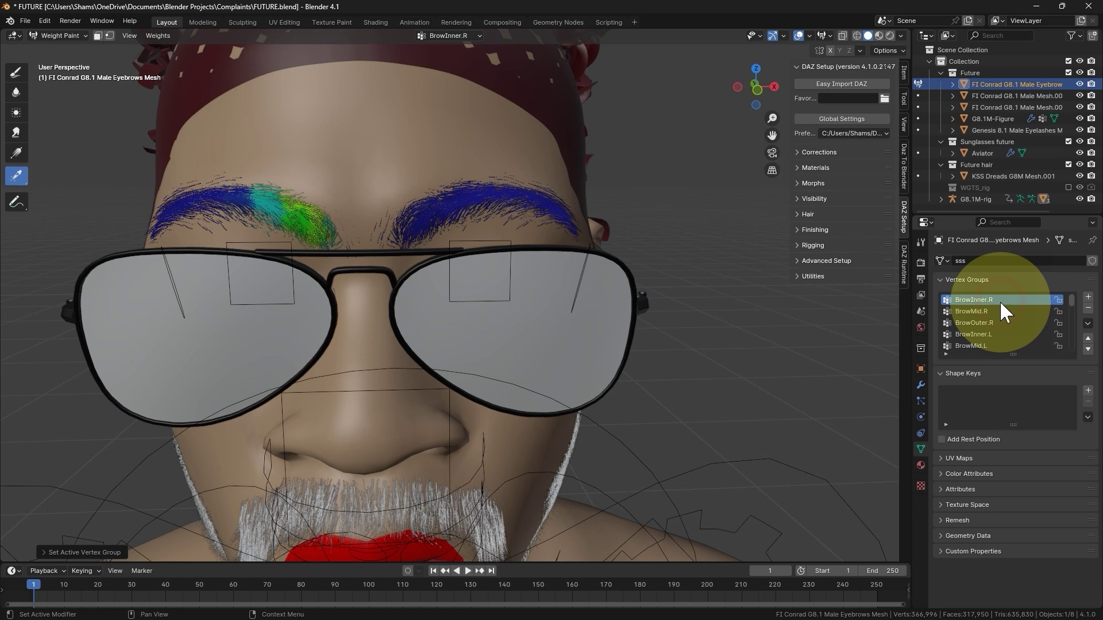
pyautogui.click(1058, 300)
pyautogui.click(1023, 310)
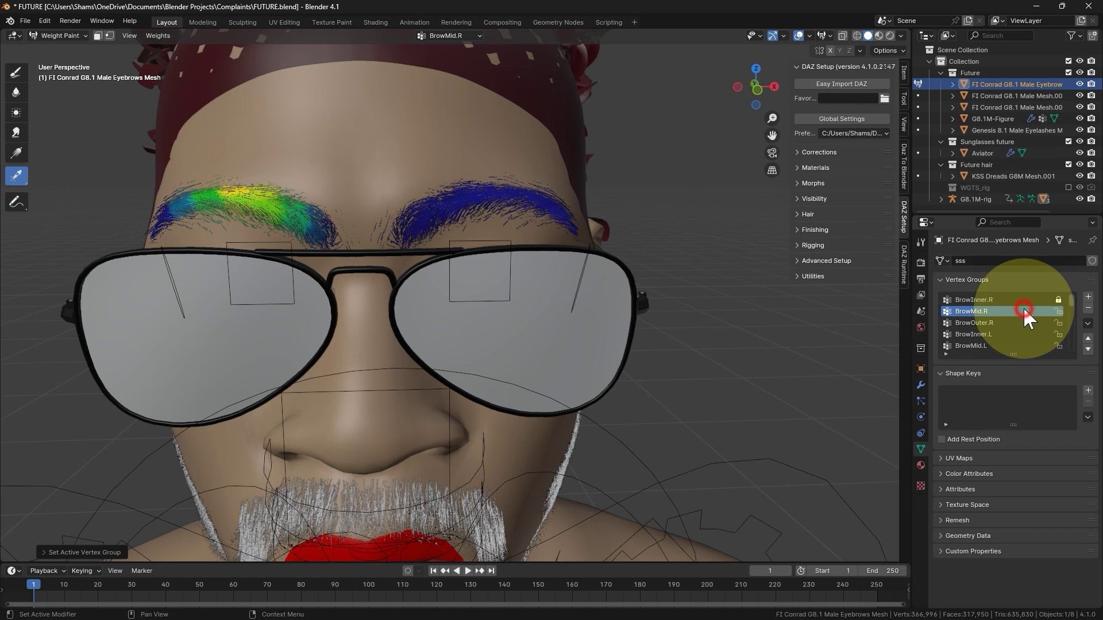
pyautogui.scroll(-5, 1034, 319)
pyautogui.click(1013, 332)
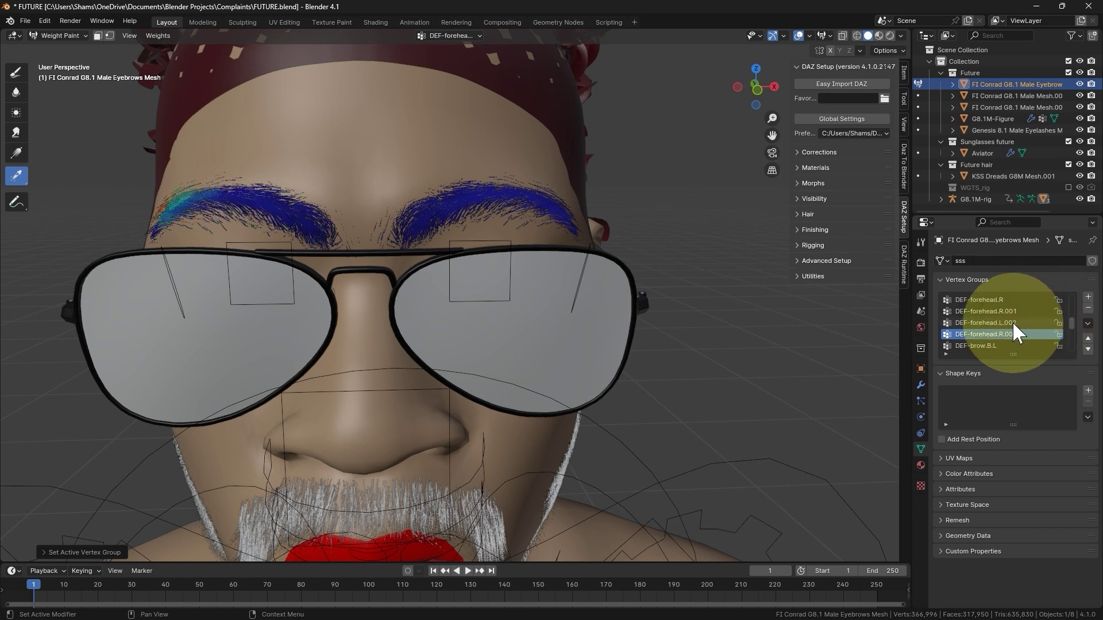
pyautogui.click(1088, 308)
pyautogui.click(1088, 308)
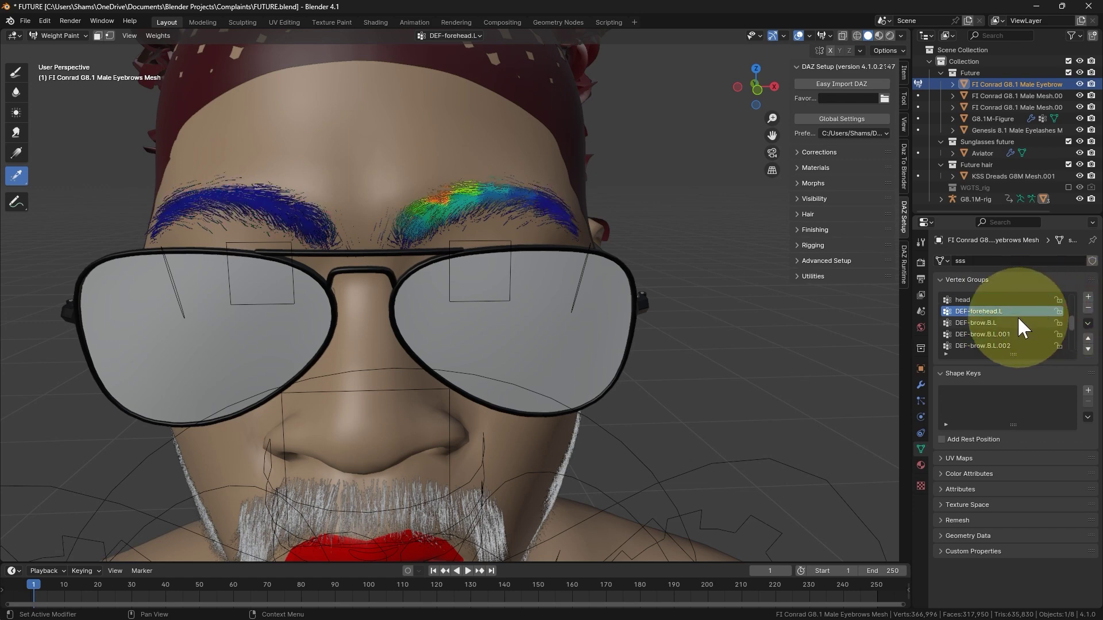
pyautogui.click(1087, 307)
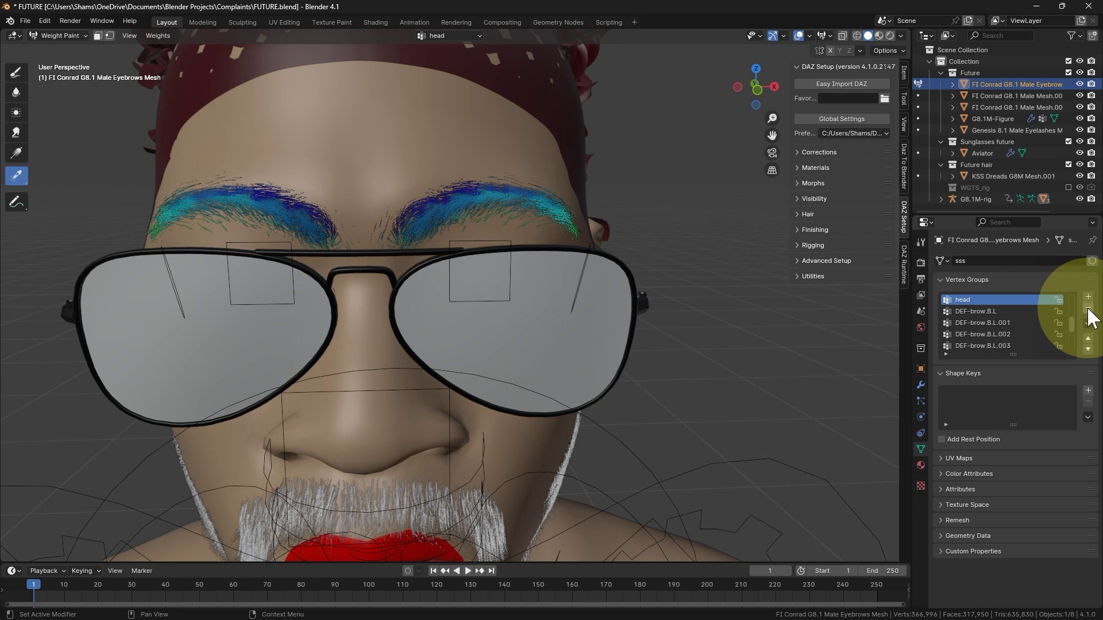
pyautogui.scroll(-6, 1033, 320)
pyautogui.click(992, 333)
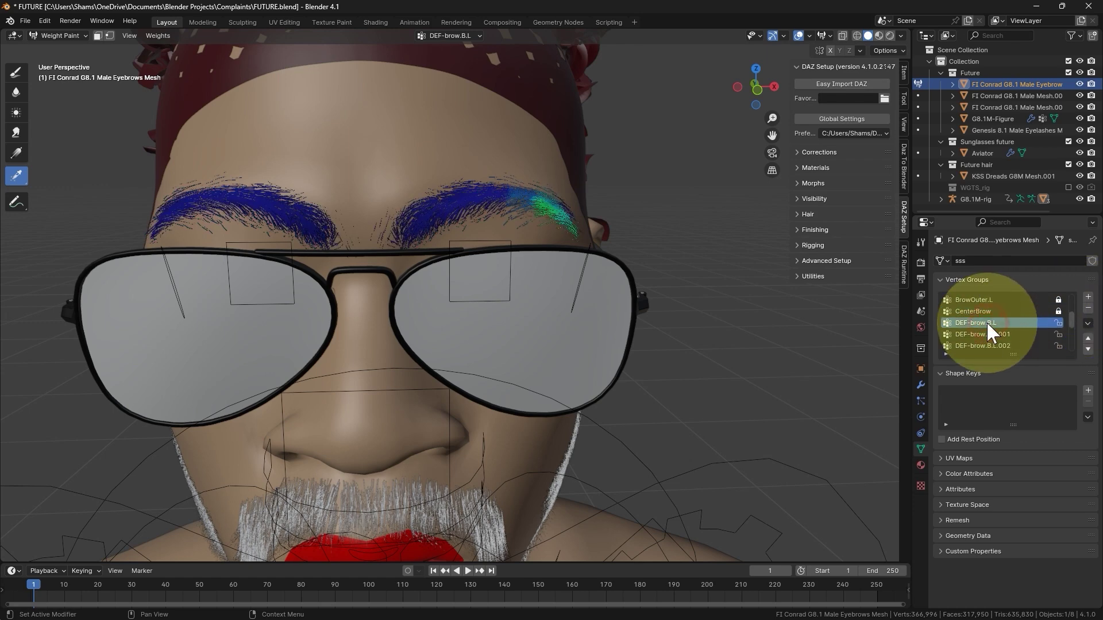
pyautogui.scroll(5, 999, 332)
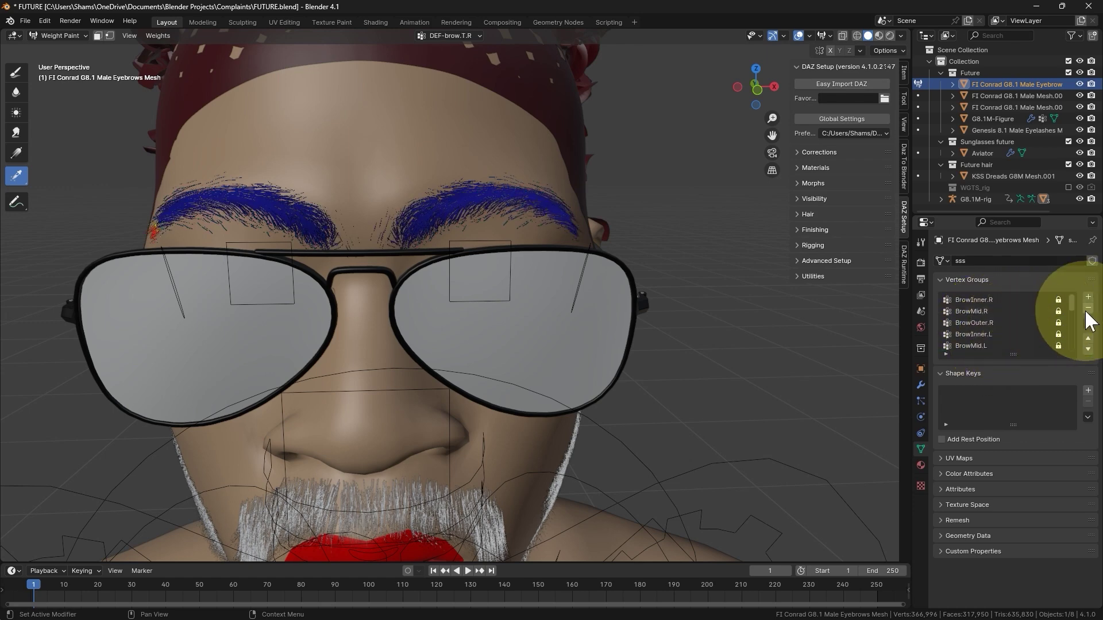
pyautogui.click(1058, 299)
pyautogui.moveTo(1059, 312); pyautogui.dragTo(1059, 345)
pyautogui.scroll(-3, 1058, 319)
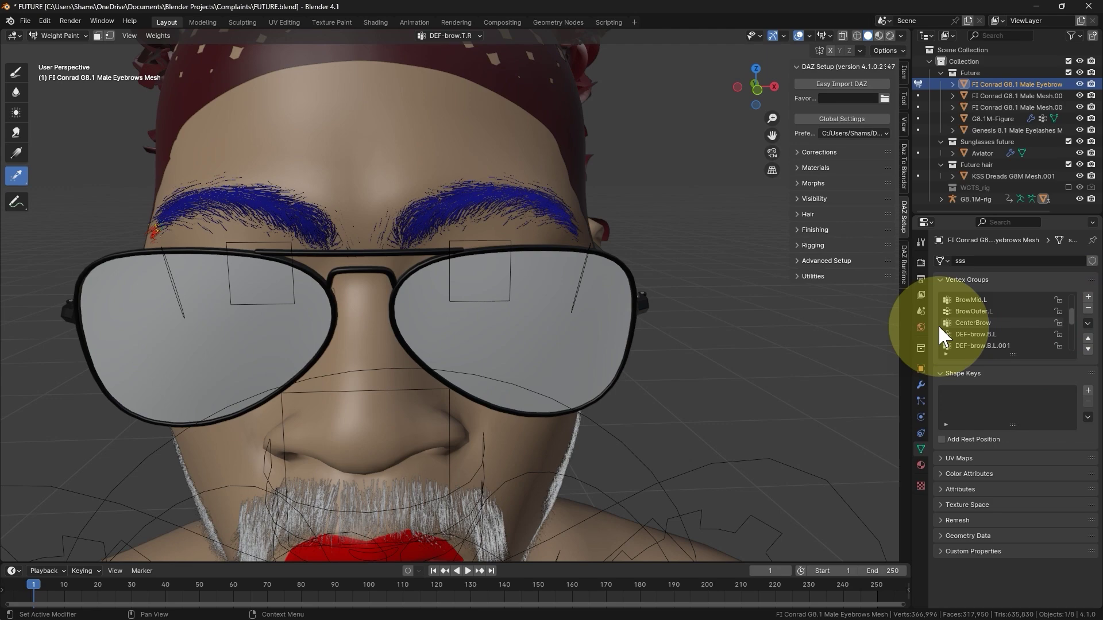
# Return to Object Mode and Bone-parent the Aviator sunglasses to the G8.1M-rig head bone.
pyautogui.hotkey('ctrl', 'Tab')
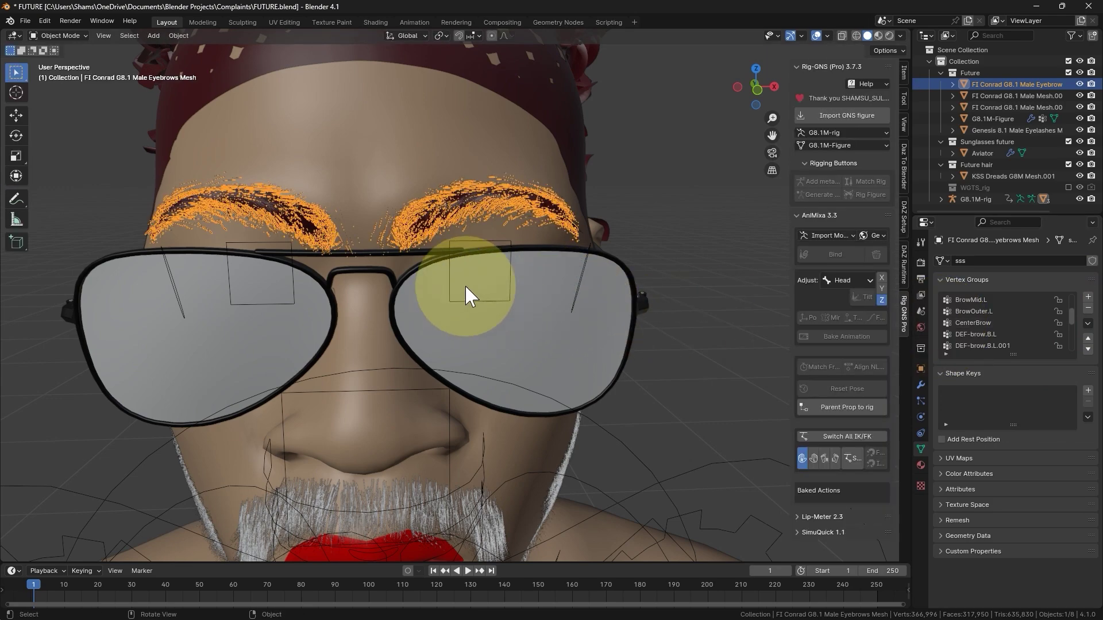
pyautogui.scroll(-3, 489, 274)
pyautogui.scroll(-3, 466, 285)
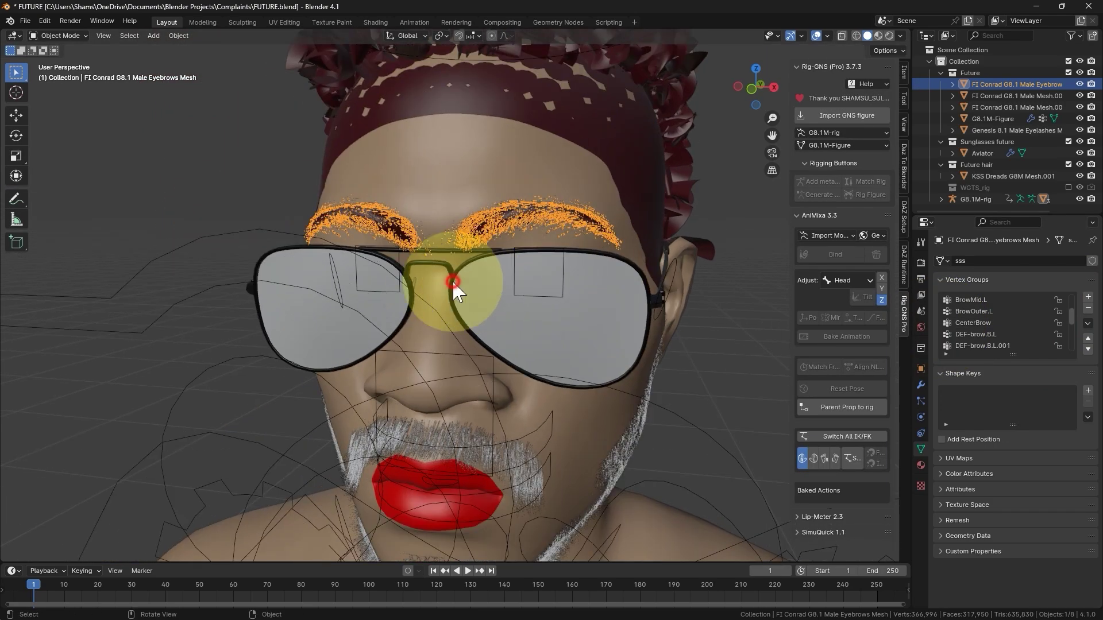
pyautogui.click(448, 286)
pyautogui.moveTo(491, 290)
pyautogui.mouseDown(button='middle')
pyautogui.moveTo(507, 274)
pyautogui.moveTo(435, 238)
pyautogui.mouseUp(button='middle')
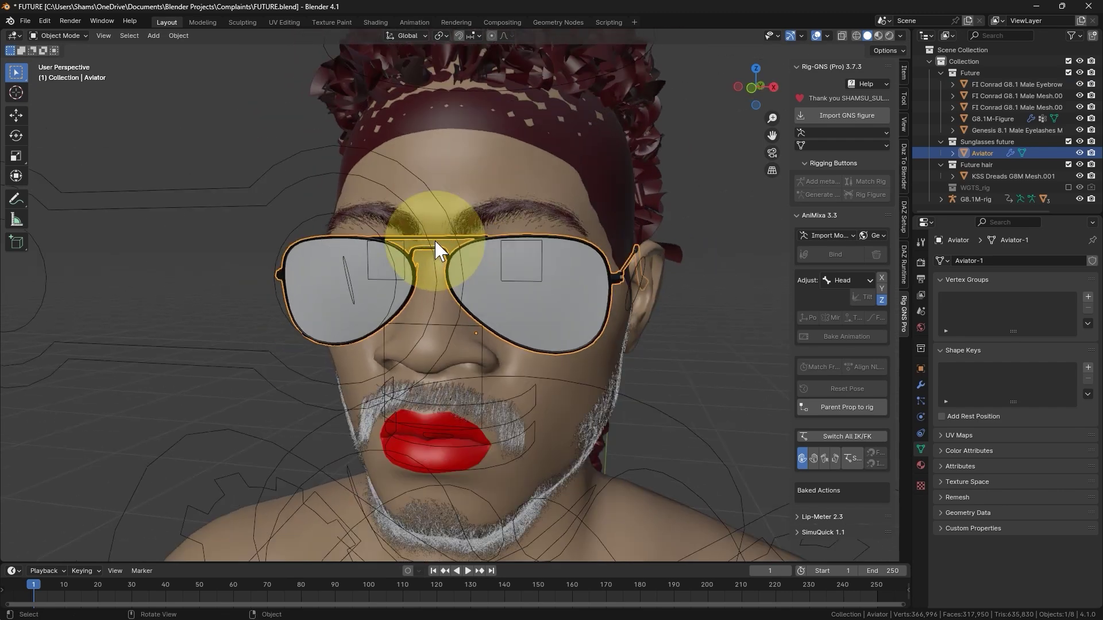
pyautogui.click(845, 406)
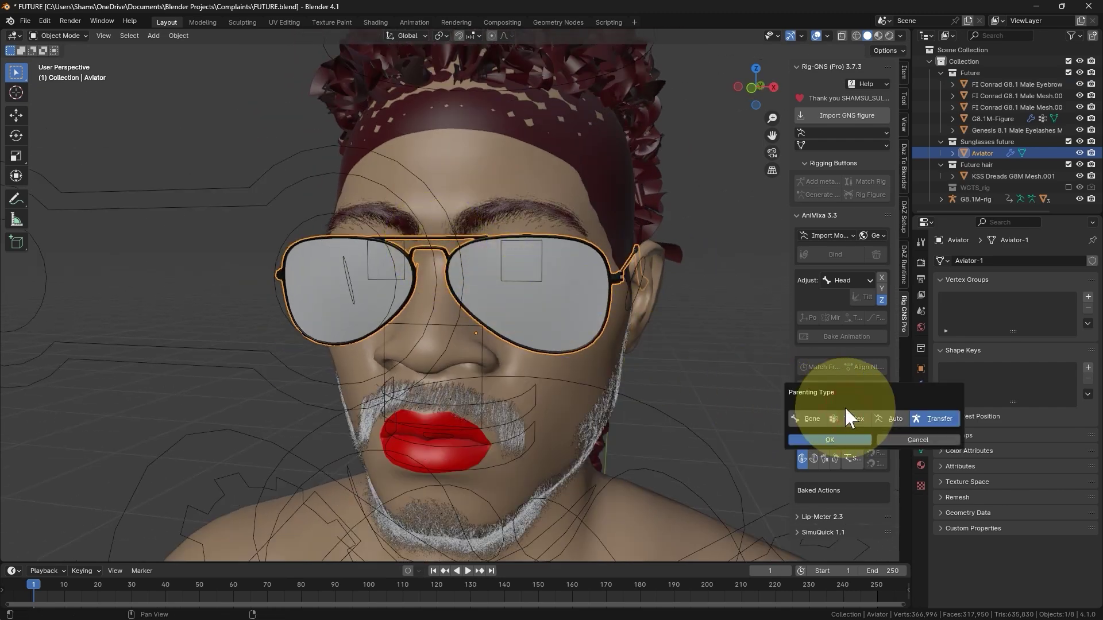
pyautogui.click(813, 419)
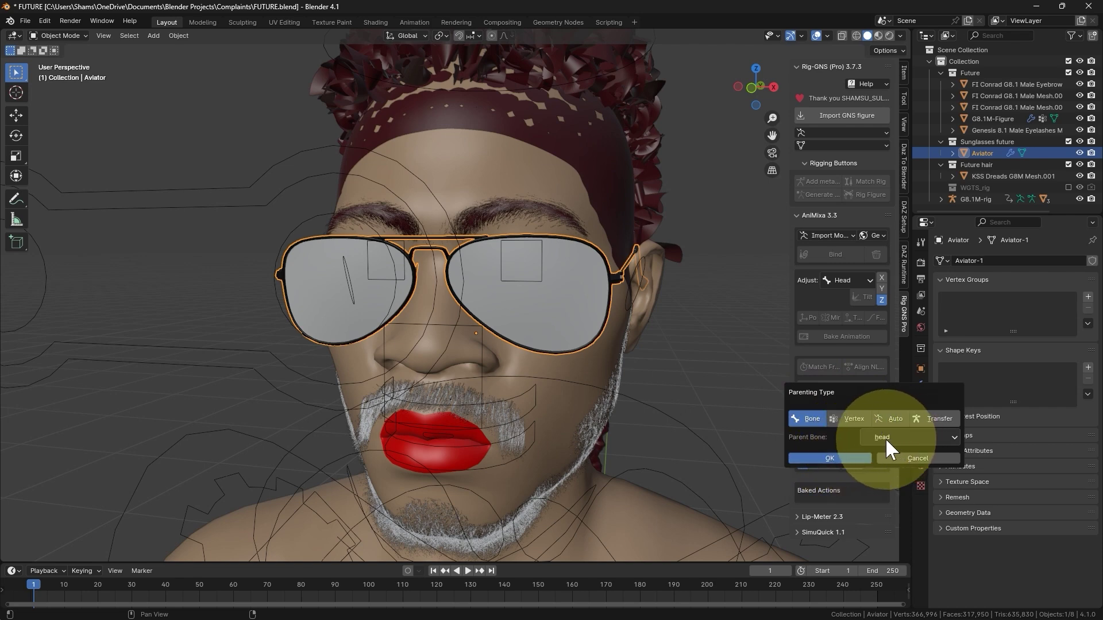
pyautogui.click(839, 456)
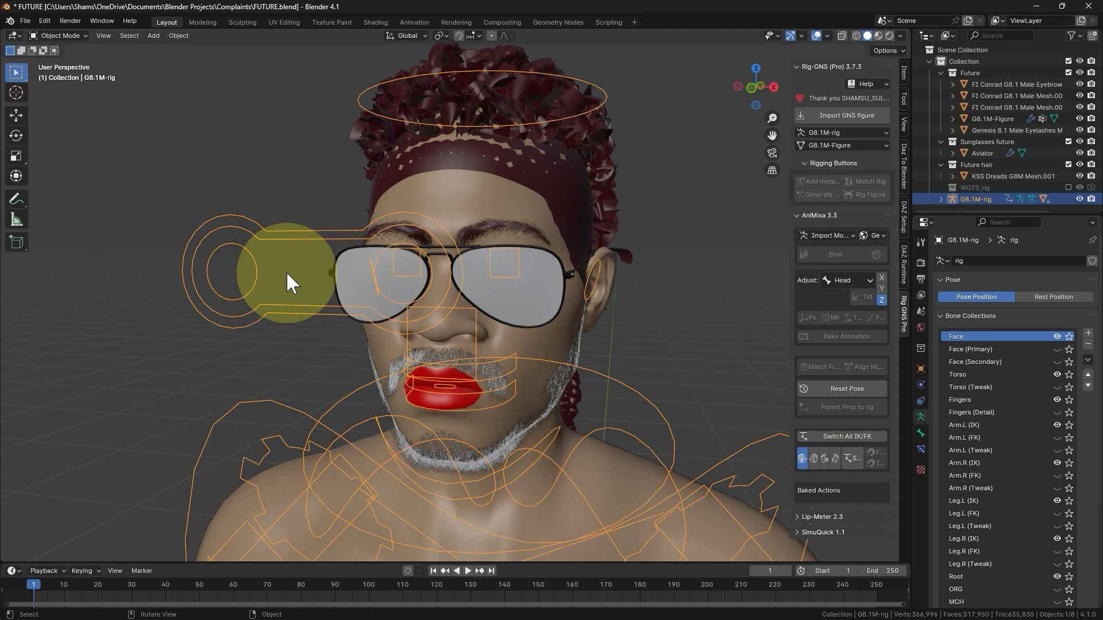
pyautogui.hotkey('ctrl', 'Tab')
pyautogui.click(284, 307)
pyautogui.click(414, 76)
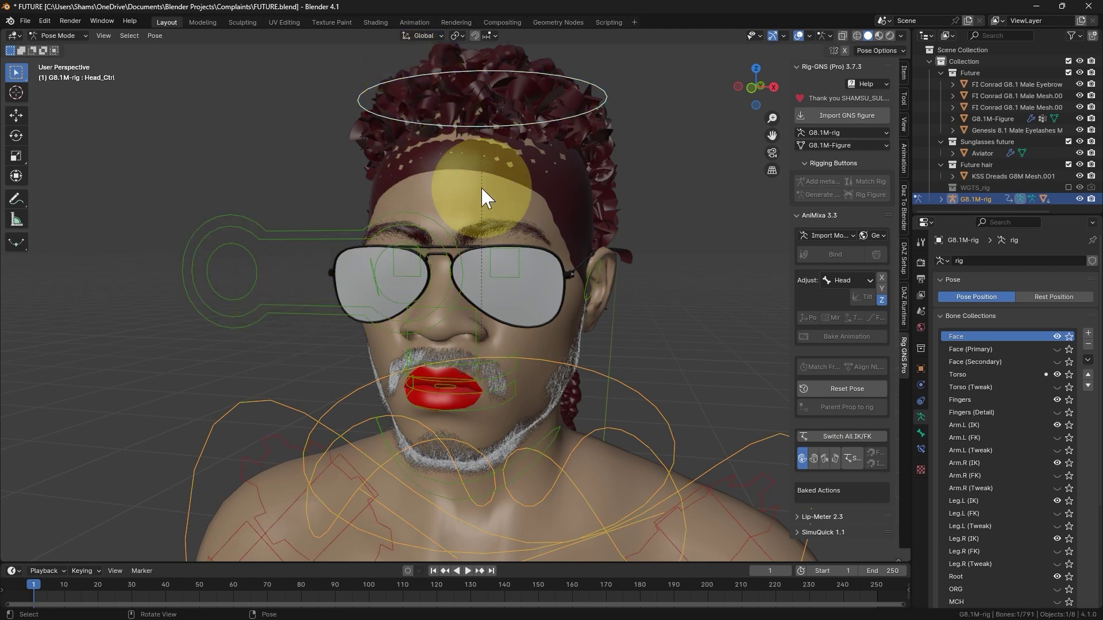
pyautogui.press('r')
pyautogui.press('r')
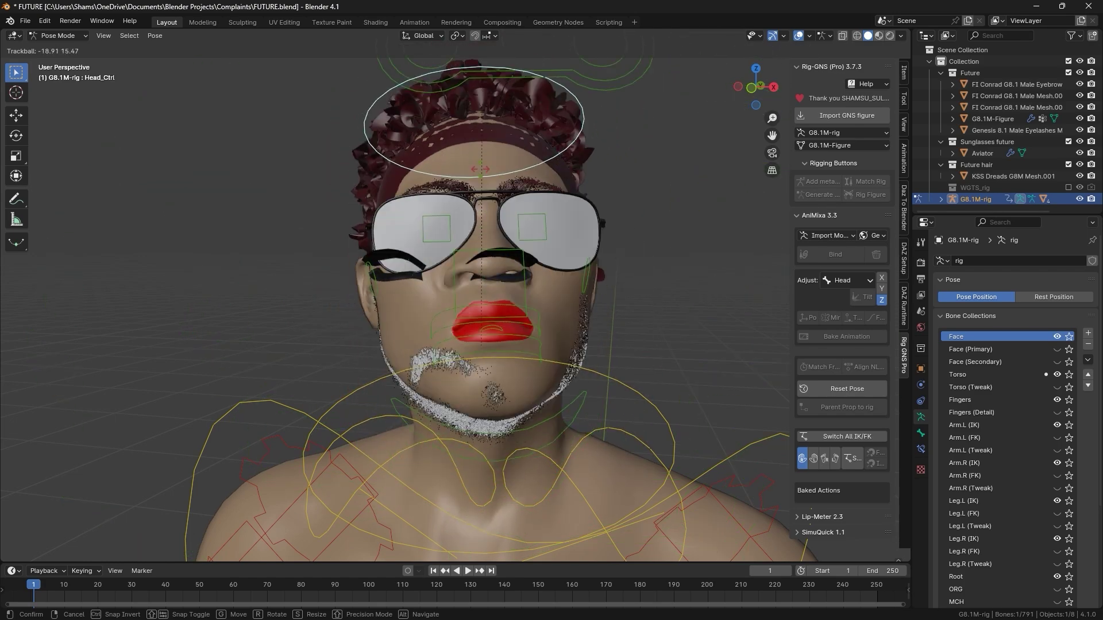
pyautogui.press('Escape')
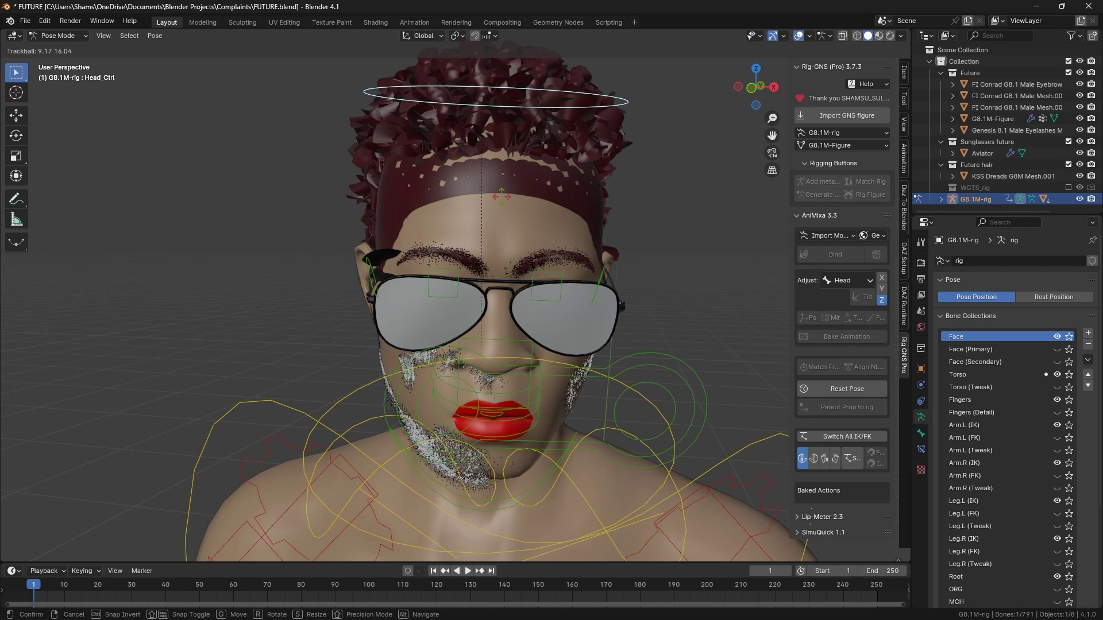
pyautogui.hotkey('ctrl', 'Tab')
pyautogui.moveTo(488, 244); pyautogui.dragTo(477, 243, button='middle')
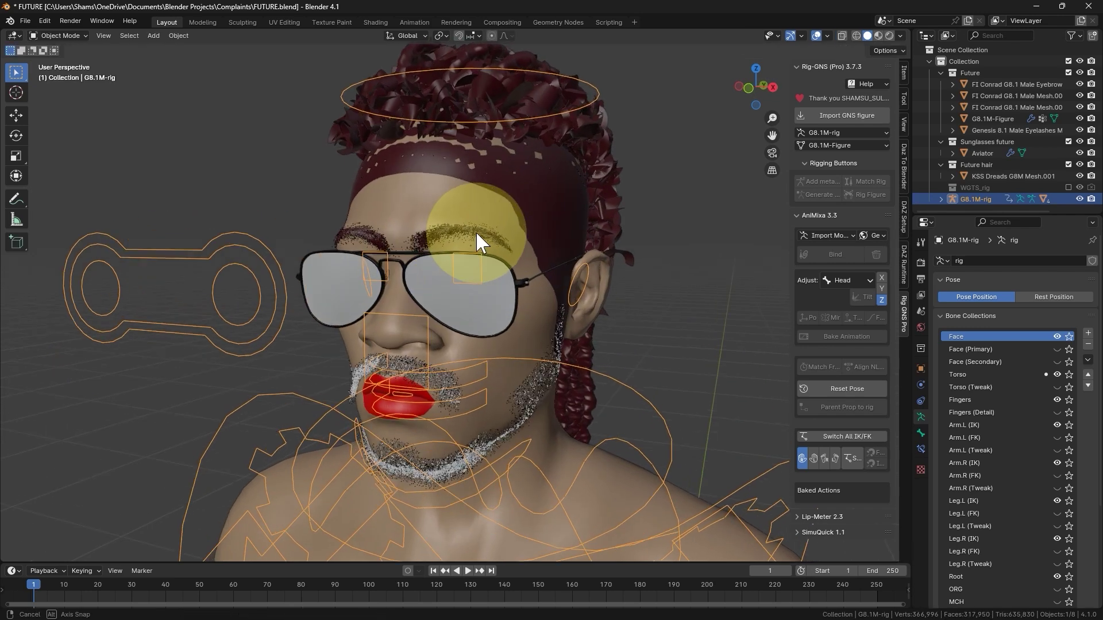
pyautogui.click(517, 296)
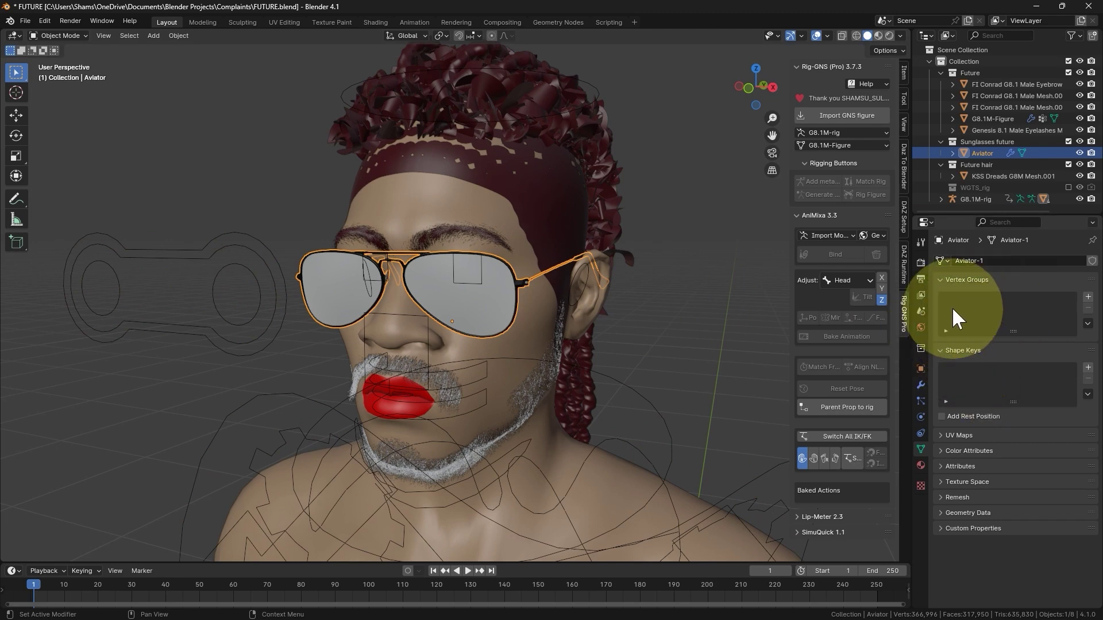
pyautogui.hotkey('ctrl', 'Tab')
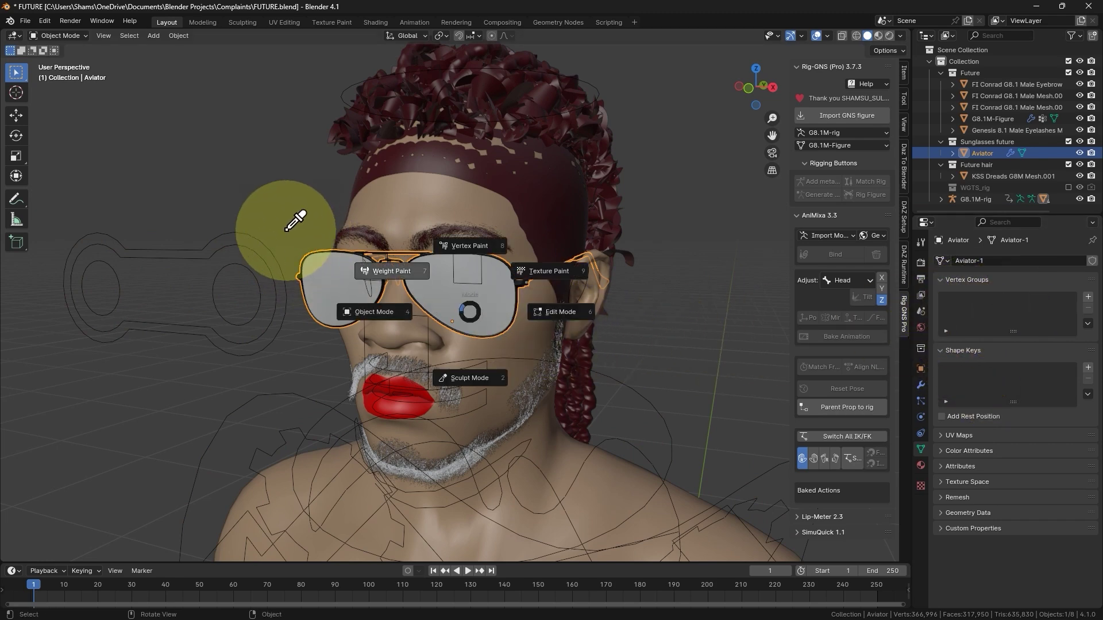
pyautogui.click(259, 220)
pyautogui.click(319, 246)
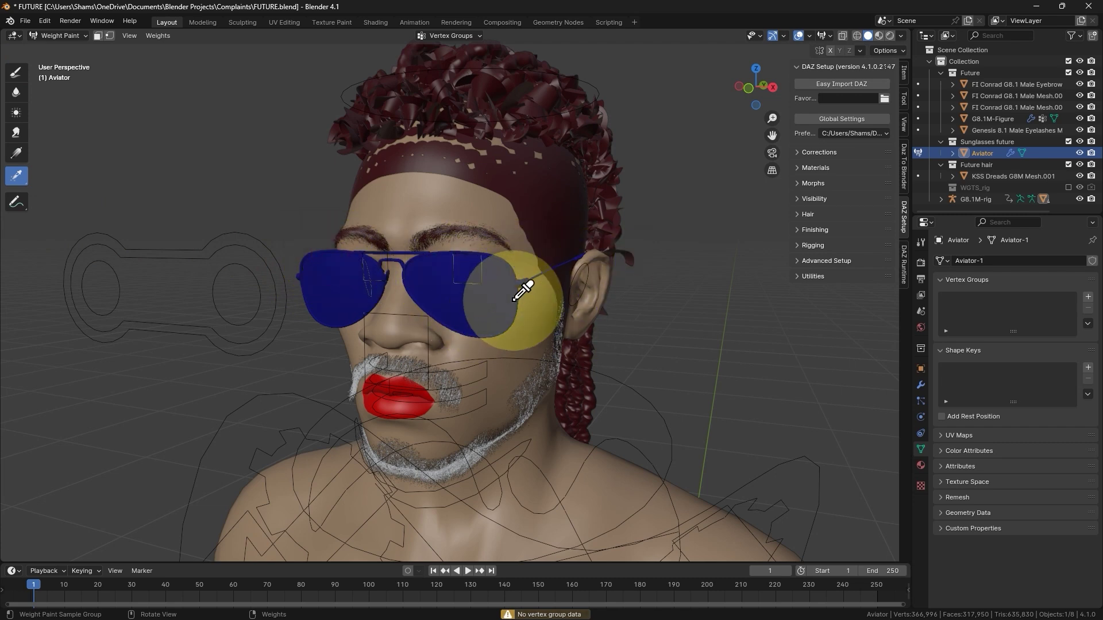
pyautogui.hotkey('ctrl', 'Tab')
pyautogui.click(397, 282)
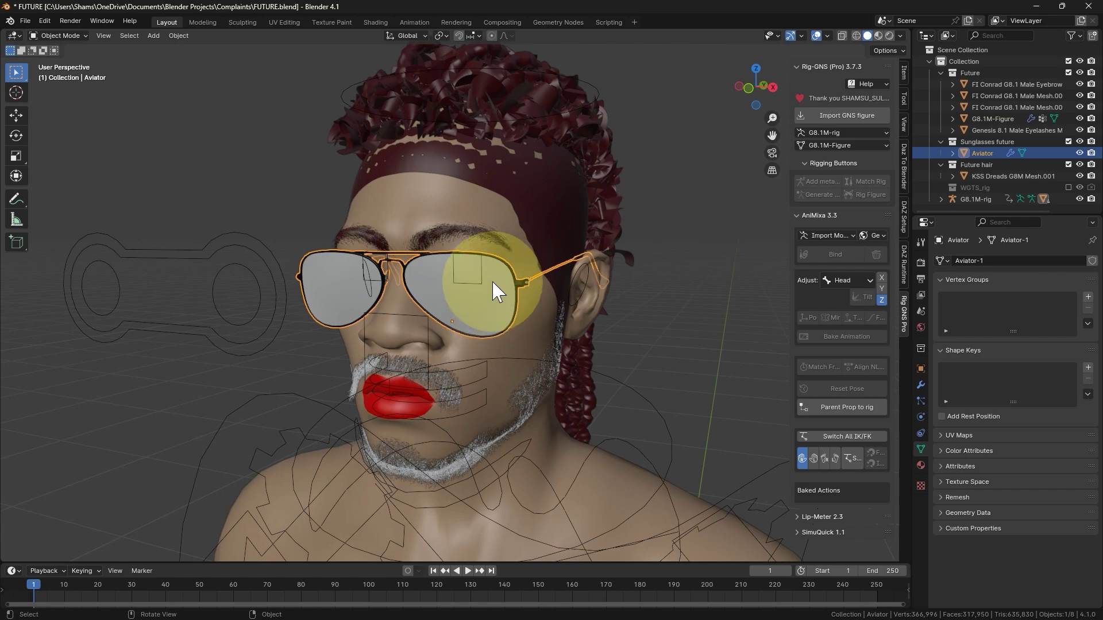
pyautogui.moveTo(493, 259)
pyautogui.mouseDown(button='middle')
pyautogui.moveTo(409, 302)
pyautogui.moveTo(448, 368)
pyautogui.moveTo(452, 330)
pyautogui.mouseUp(button='middle')
# Parent the eyelashes mesh to the G8.1M-rig using Rig-GNS Parent Prop with Transfer weights.
pyautogui.click(448, 370)
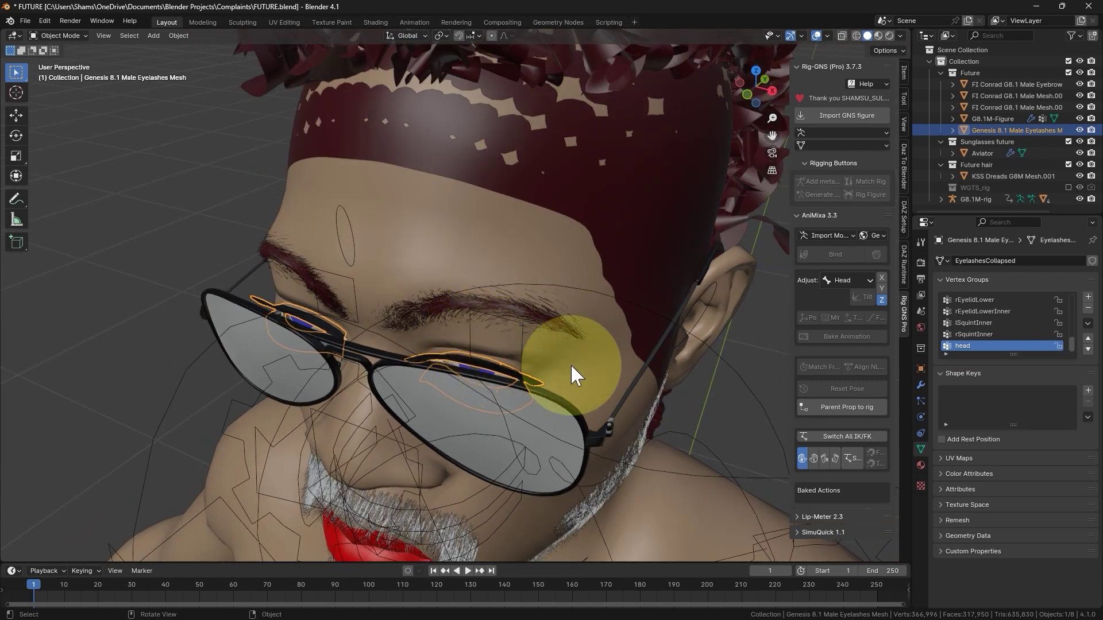
pyautogui.click(840, 404)
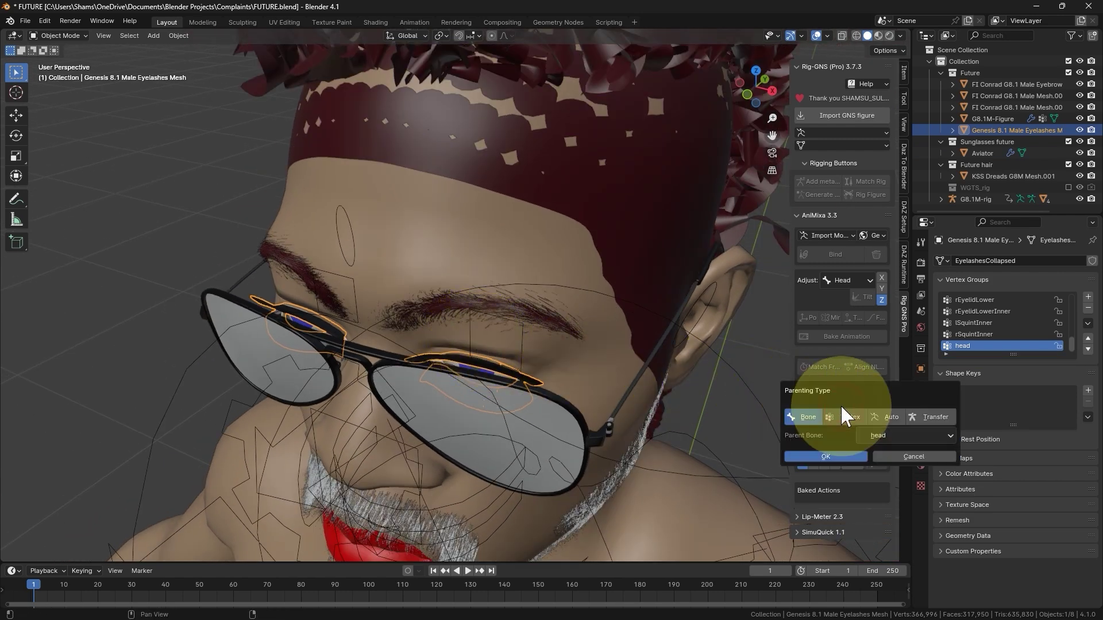
pyautogui.click(919, 413)
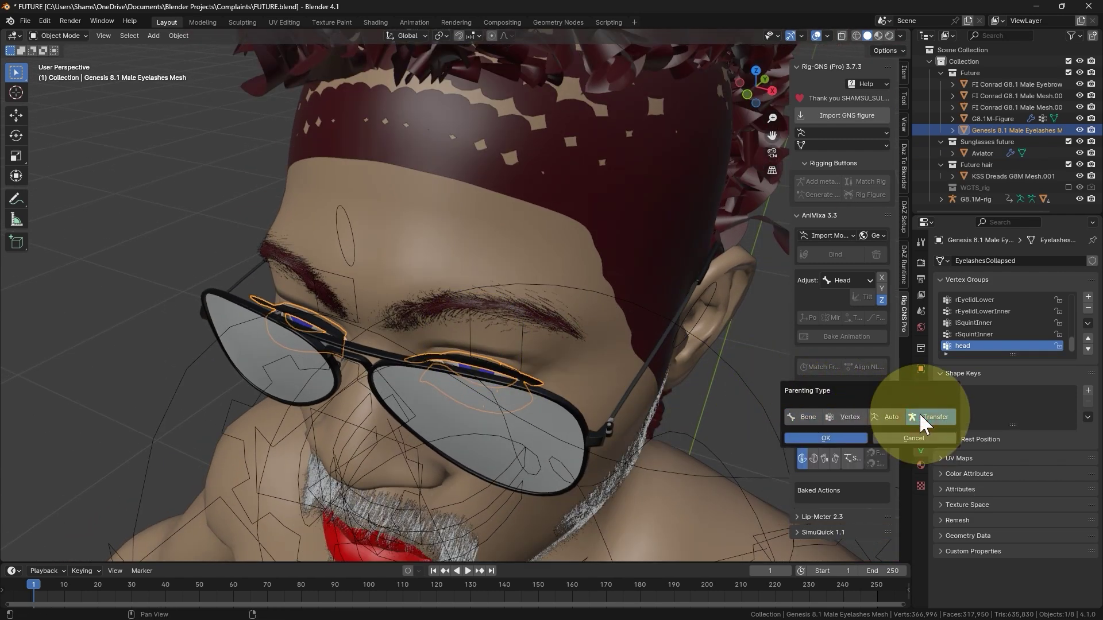
pyautogui.click(818, 432)
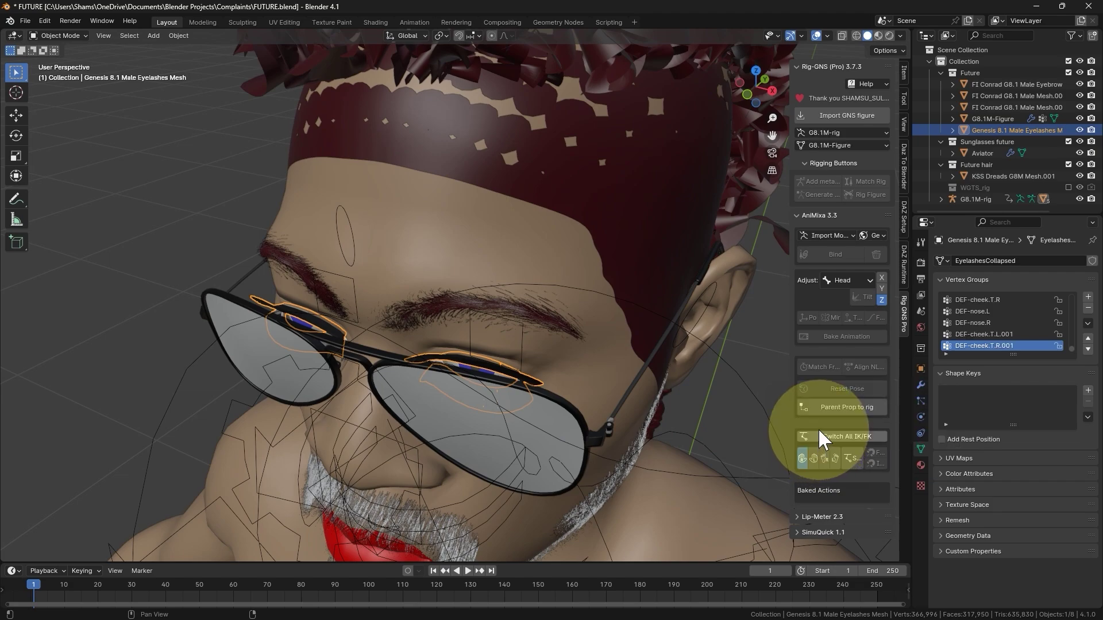
pyautogui.moveTo(588, 287); pyautogui.dragTo(581, 256, button='middle')
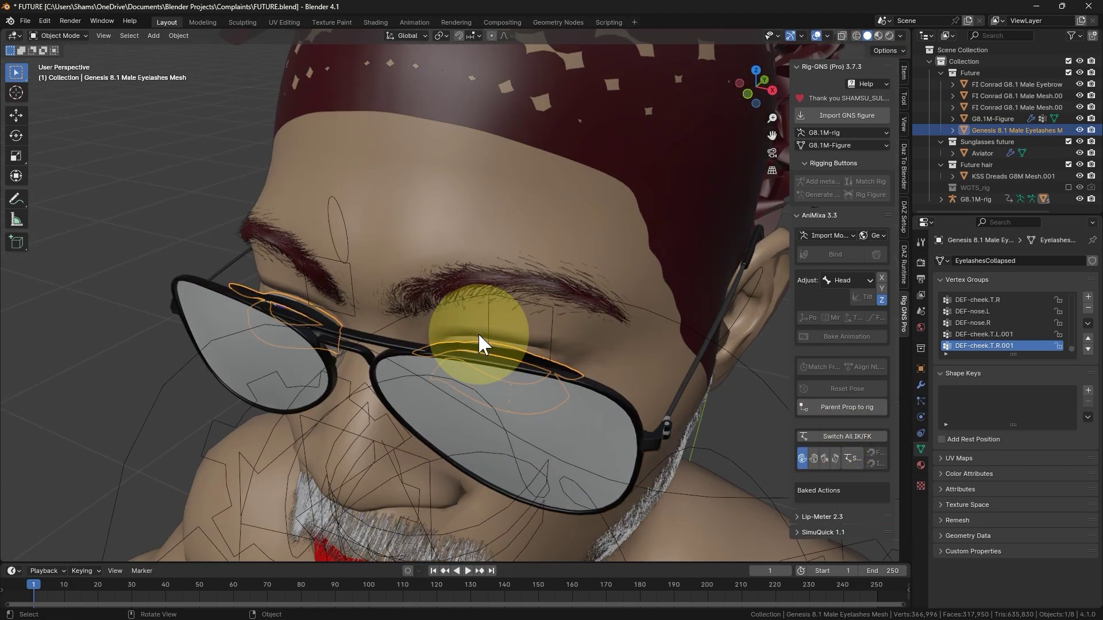
pyautogui.moveTo(581, 298)
pyautogui.mouseDown(button='middle')
pyautogui.moveTo(519, 373)
pyautogui.moveTo(540, 315)
pyautogui.mouseUp(button='middle')
# Hide the Aviator glasses and put the eyelashes mesh into Weight Paint mode.
pyautogui.click(520, 374)
pyautogui.press('Delete')
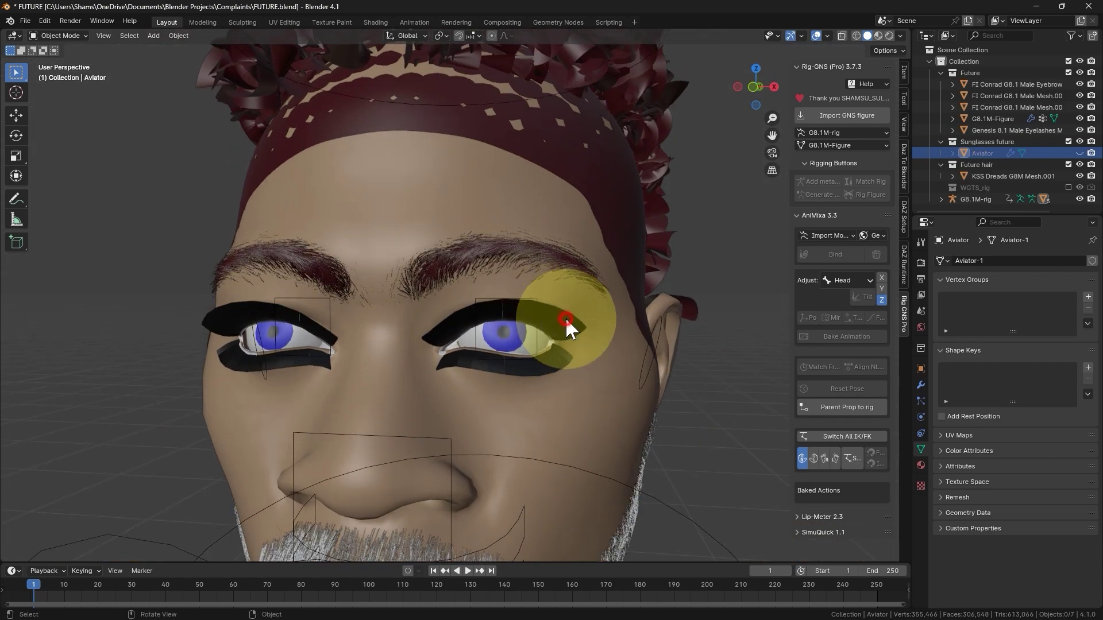
pyautogui.click(565, 317)
pyautogui.hotkey('ctrl', 'Tab')
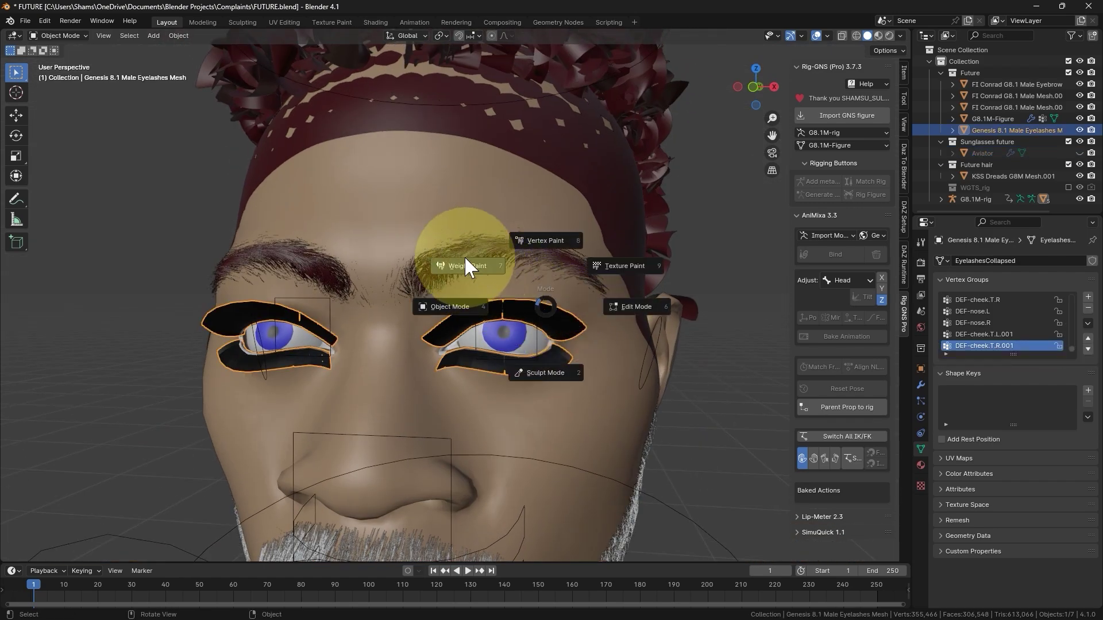
pyautogui.click(465, 259)
pyautogui.scroll(2, 461, 285)
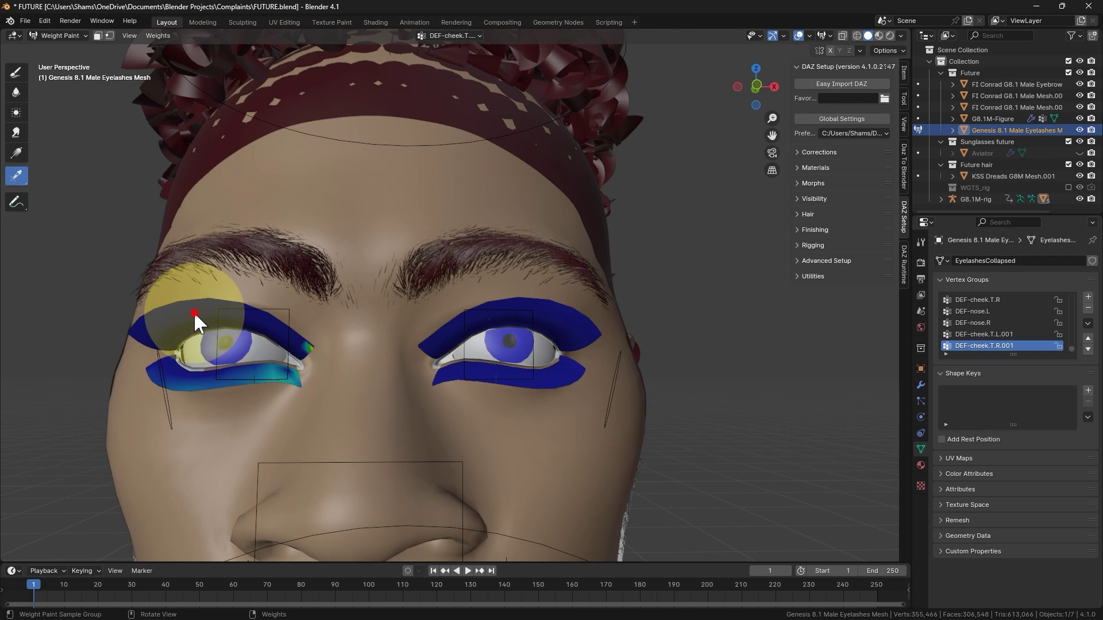
# Preview the BrowInner.R, EyelidUpper.R and EyelidOuter.R weights, then delete BrowInner.R.
pyautogui.click(194, 311)
pyautogui.click(194, 292)
pyautogui.moveTo(284, 313); pyautogui.dragTo(234, 323, button='middle')
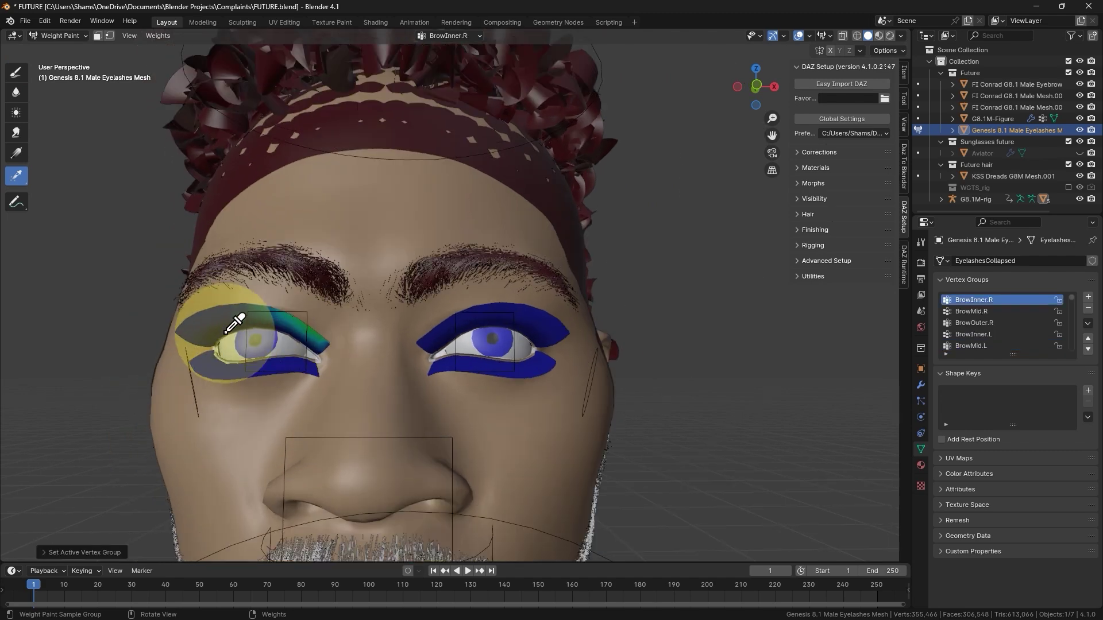
pyautogui.scroll(1, 234, 324)
pyautogui.click(220, 315)
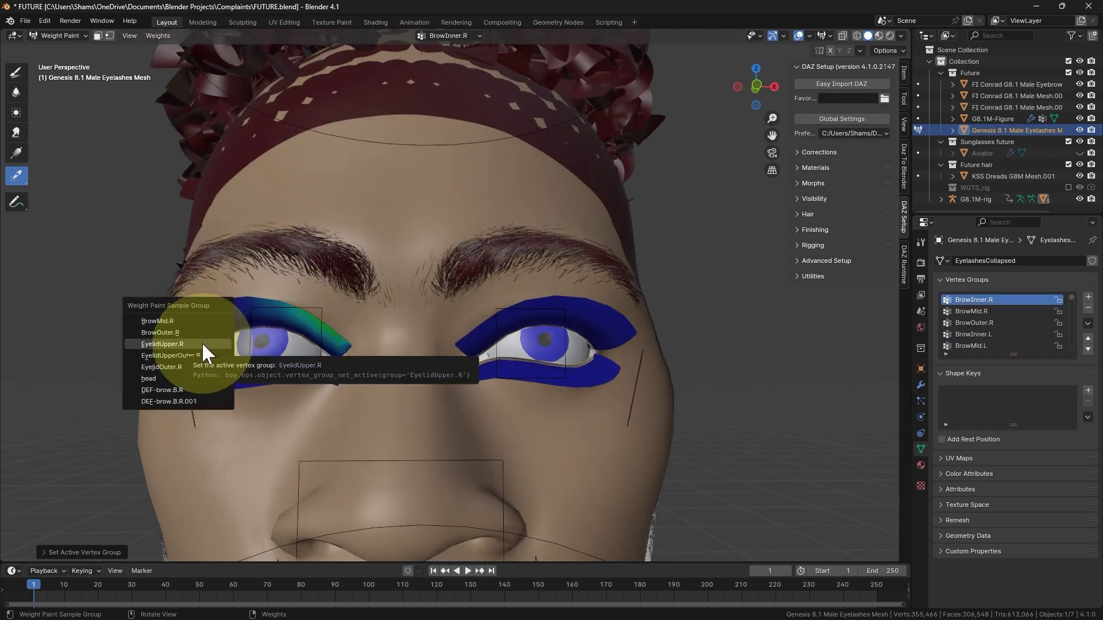
pyautogui.click(202, 346)
pyautogui.scroll(1, 209, 320)
pyautogui.scroll(1, 209, 324)
pyautogui.click(196, 342)
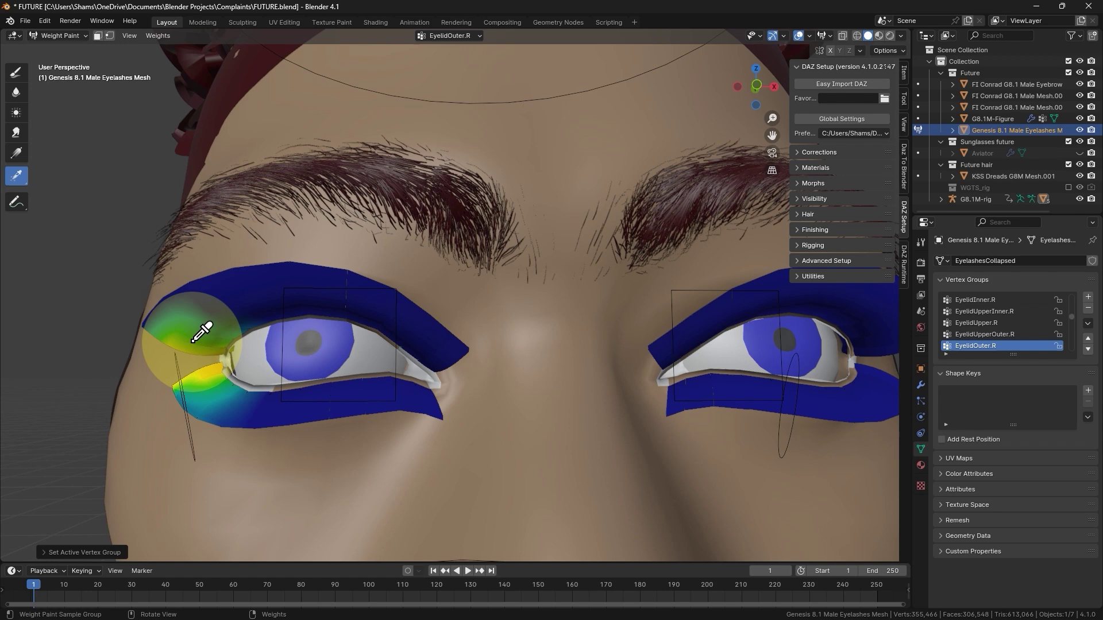
pyautogui.moveTo(215, 315); pyautogui.dragTo(423, 319, button='middle')
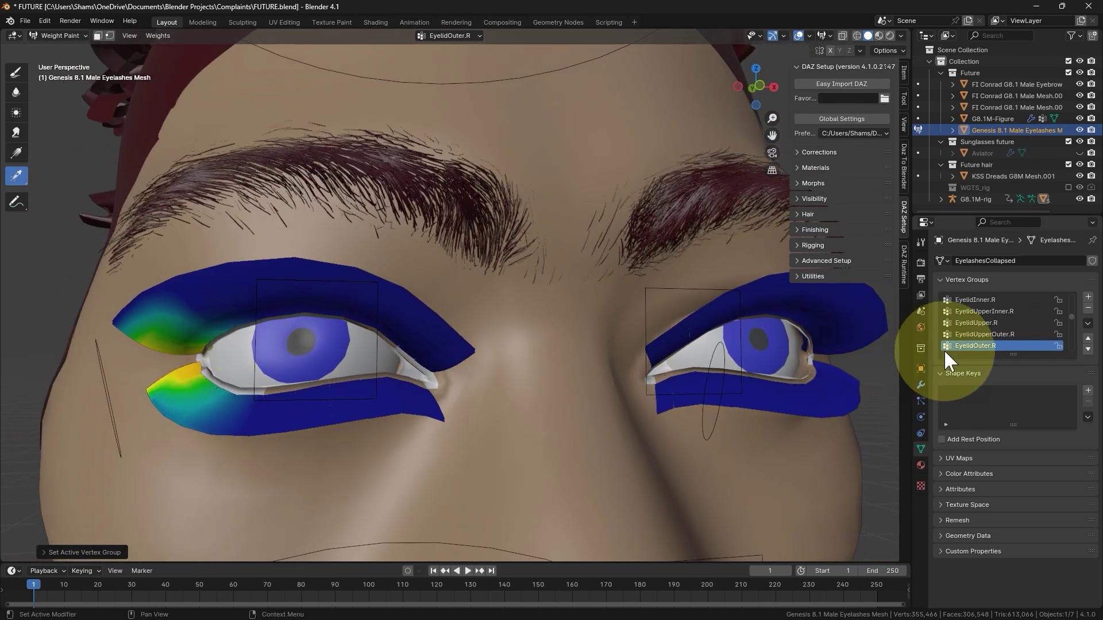
pyautogui.scroll(-3, 991, 332)
pyautogui.scroll(-1, 1006, 320)
pyautogui.scroll(1, 1005, 320)
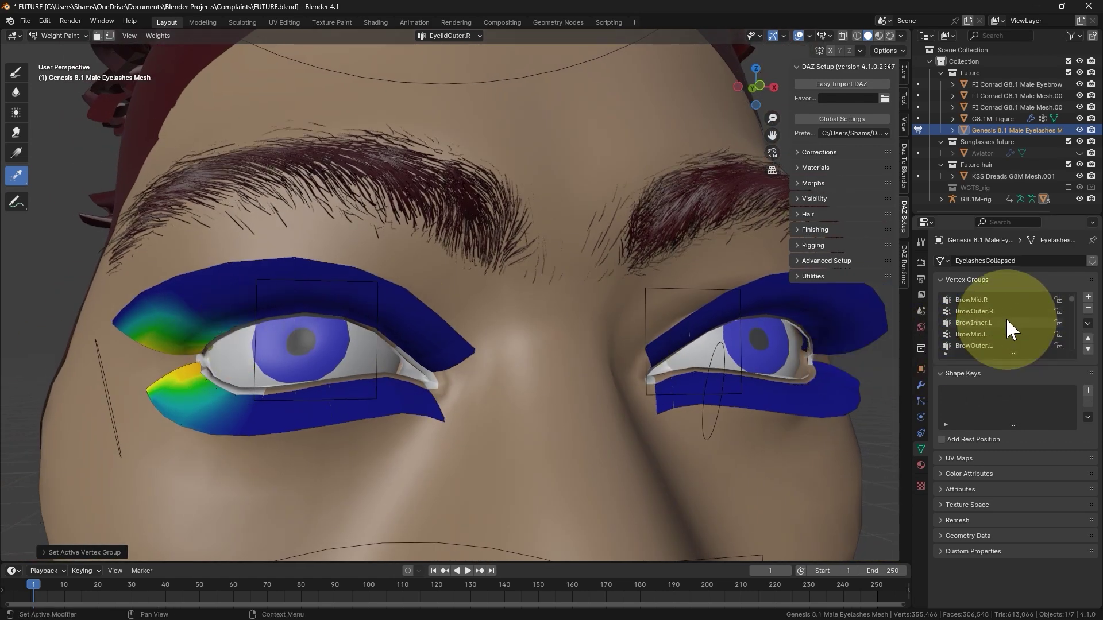
pyautogui.scroll(3, 994, 310)
pyautogui.click(988, 299)
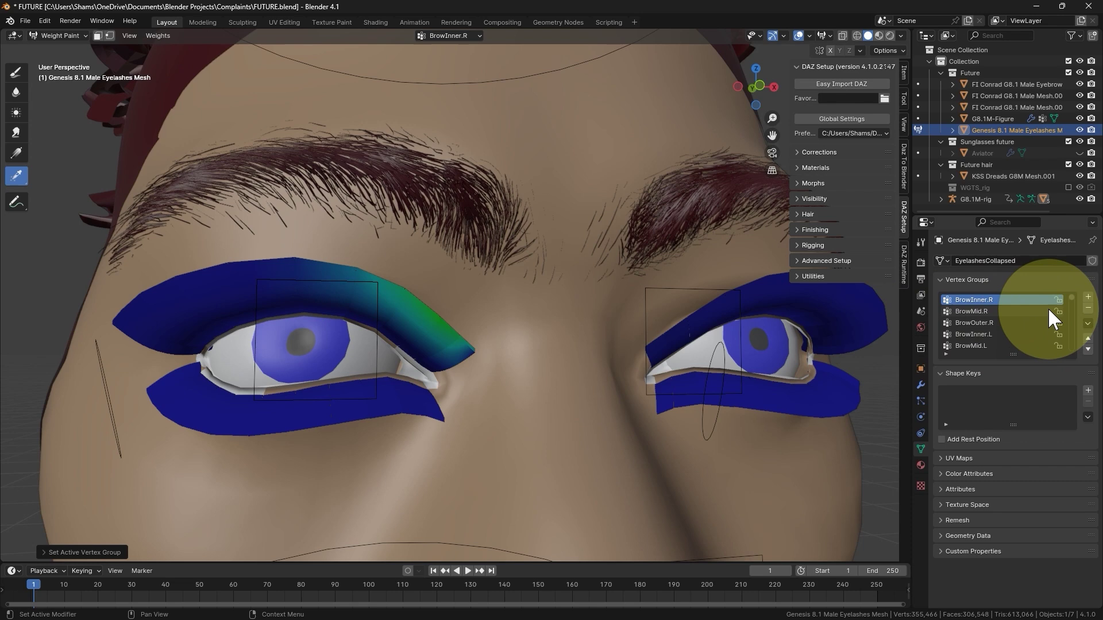
pyautogui.click(1087, 309)
pyautogui.scroll(-2, 357, 362)
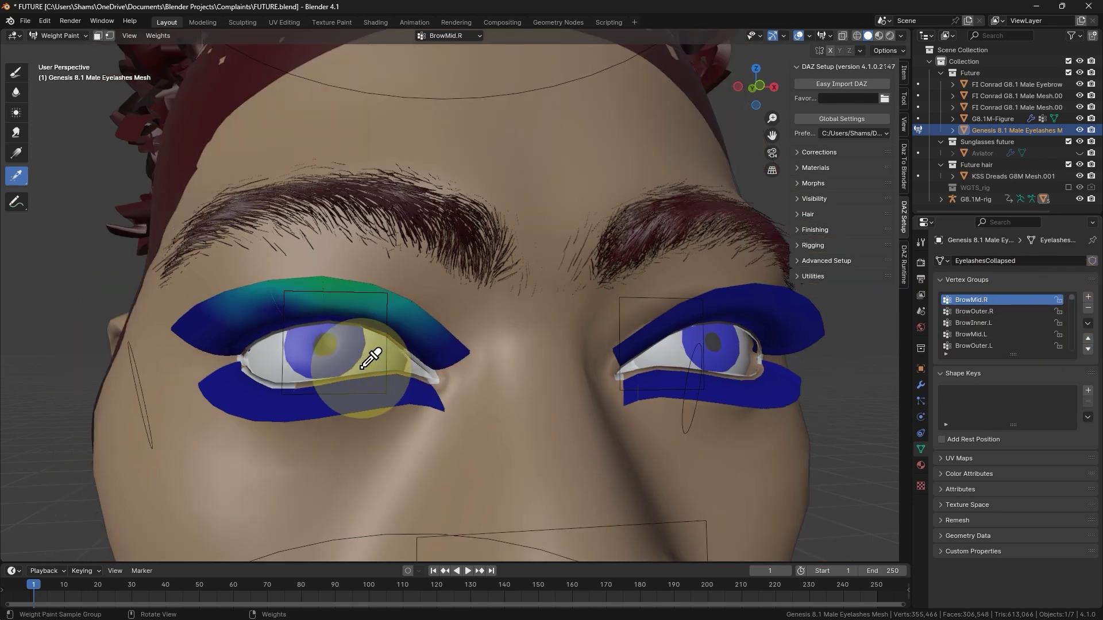
pyautogui.scroll(-2, 359, 360)
pyautogui.scroll(-2, 352, 364)
pyautogui.scroll(-2, 352, 364)
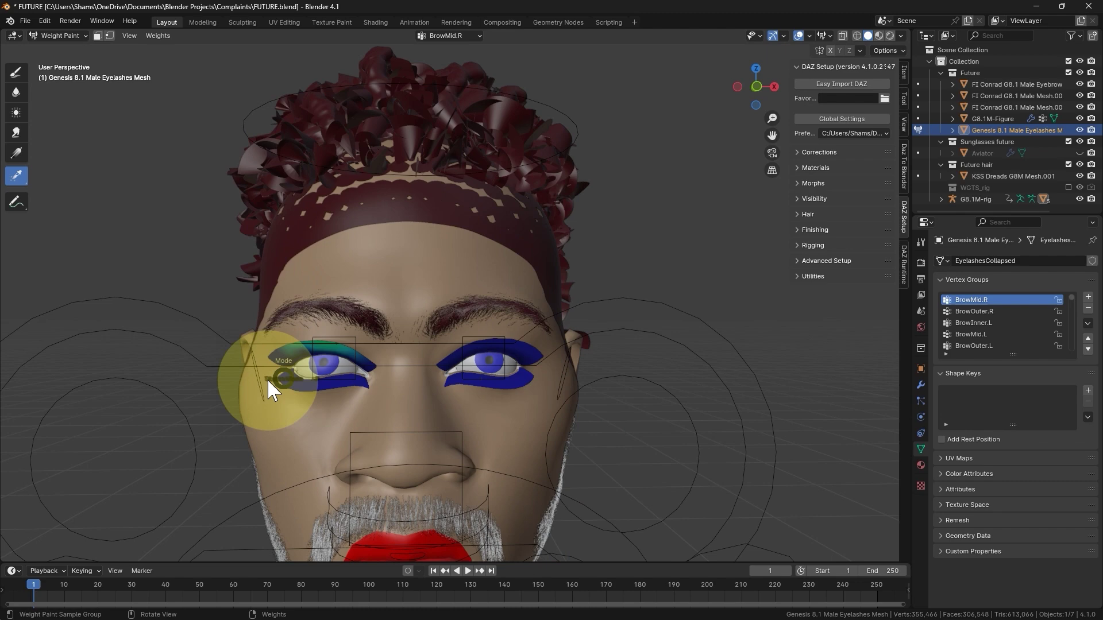
# Select the G8.1M-rig and enable its Face (Primary) controls in the Item tab.
pyautogui.hotkey('ctrl', 'Tab')
pyautogui.click(344, 340)
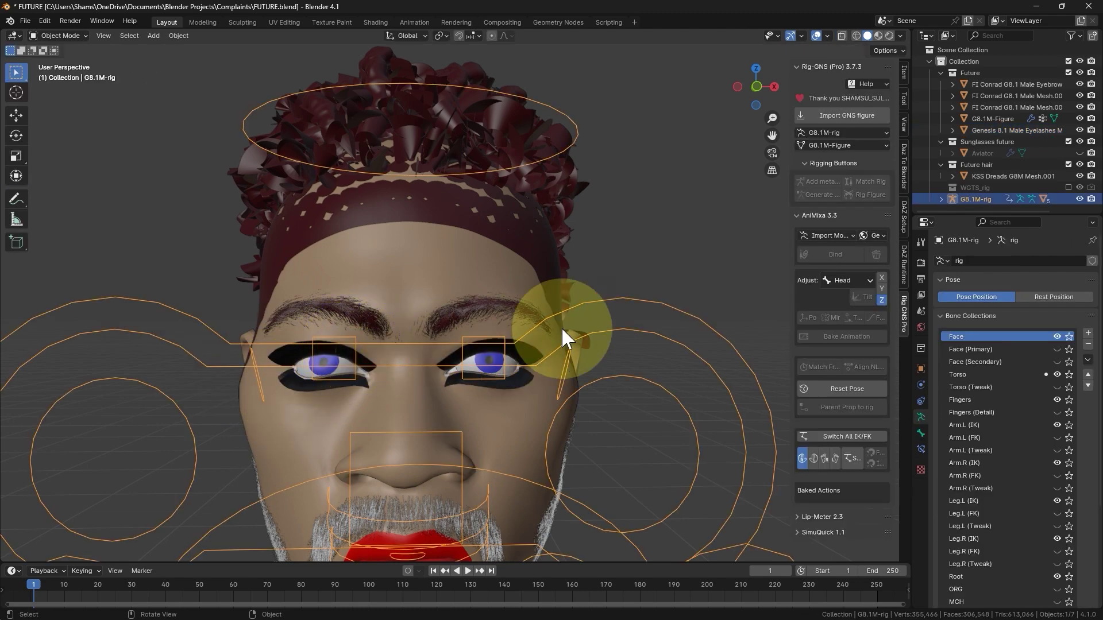
pyautogui.click(900, 73)
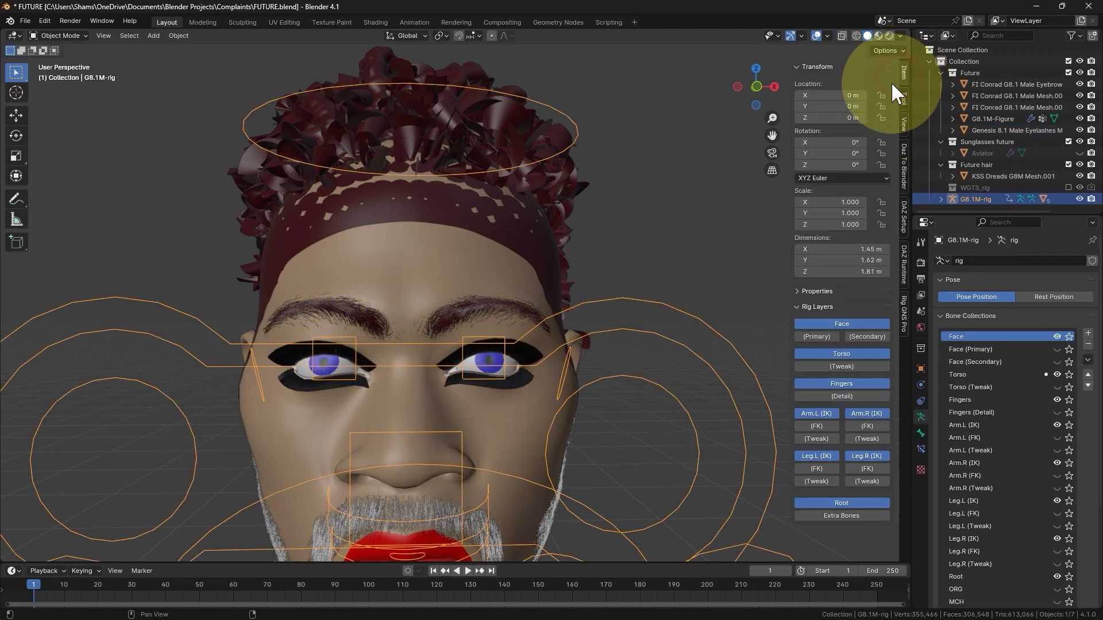
pyautogui.click(821, 336)
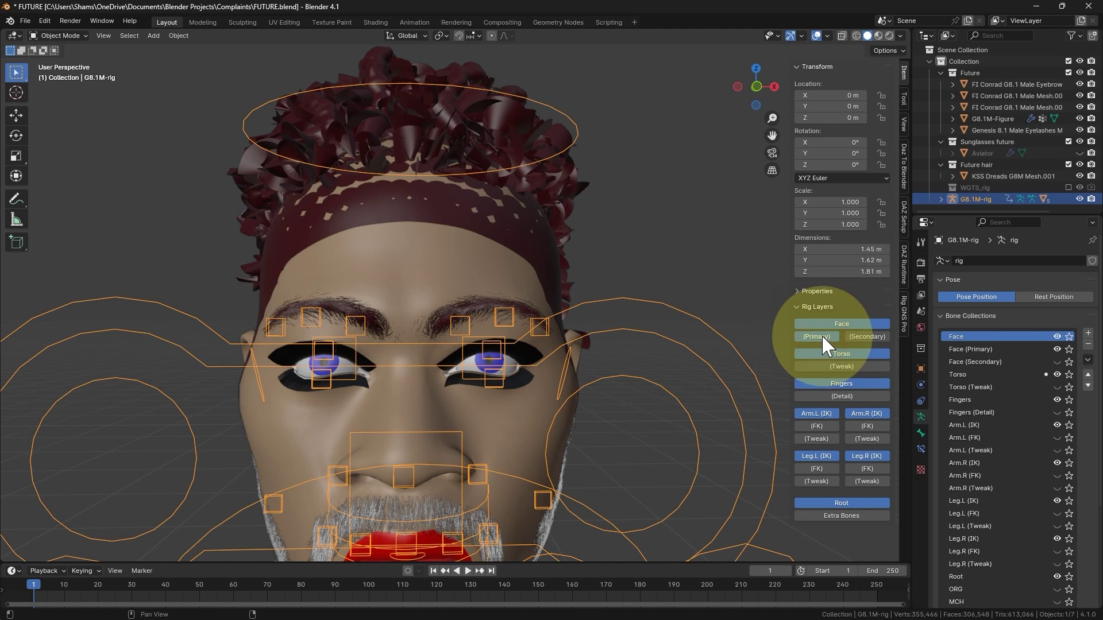
# In Pose Mode with X-mirror on, move the upper eyelid control down to close the eyes.
pyautogui.hotkey('ctrl', 'Tab')
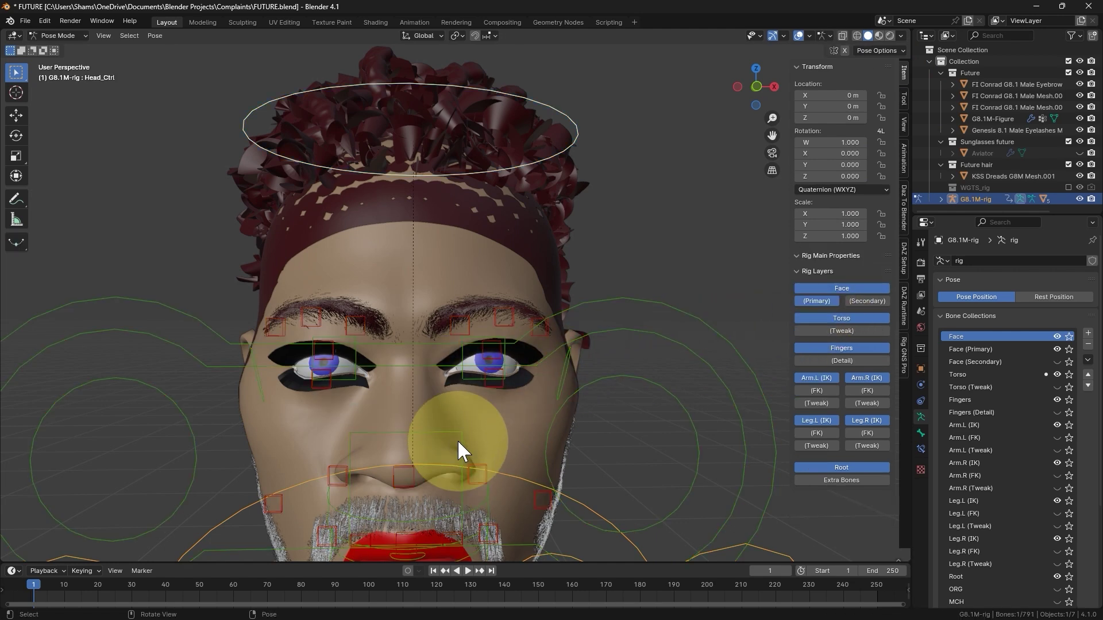
pyautogui.scroll(2, 490, 374)
pyautogui.click(492, 324)
pyautogui.scroll(2, 492, 325)
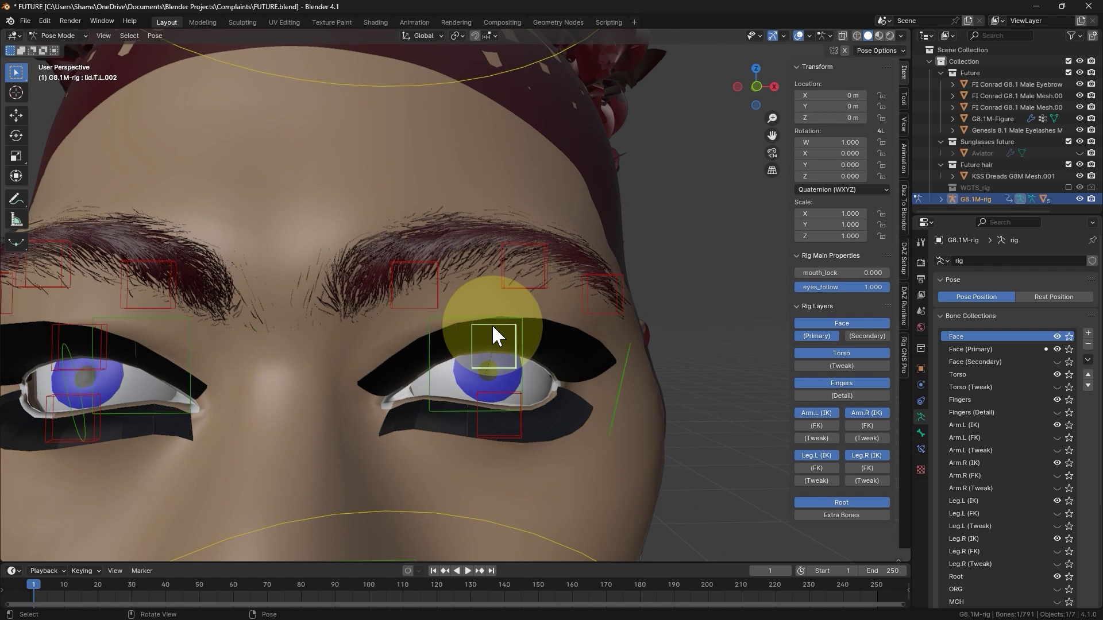
pyautogui.click(15, 116)
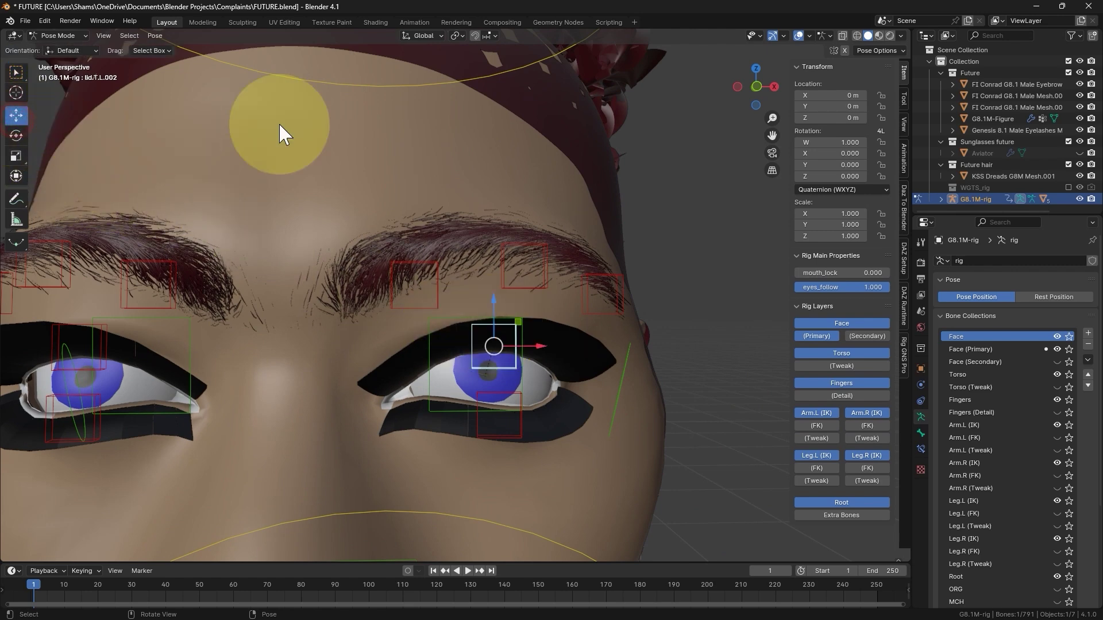
pyautogui.click(843, 49)
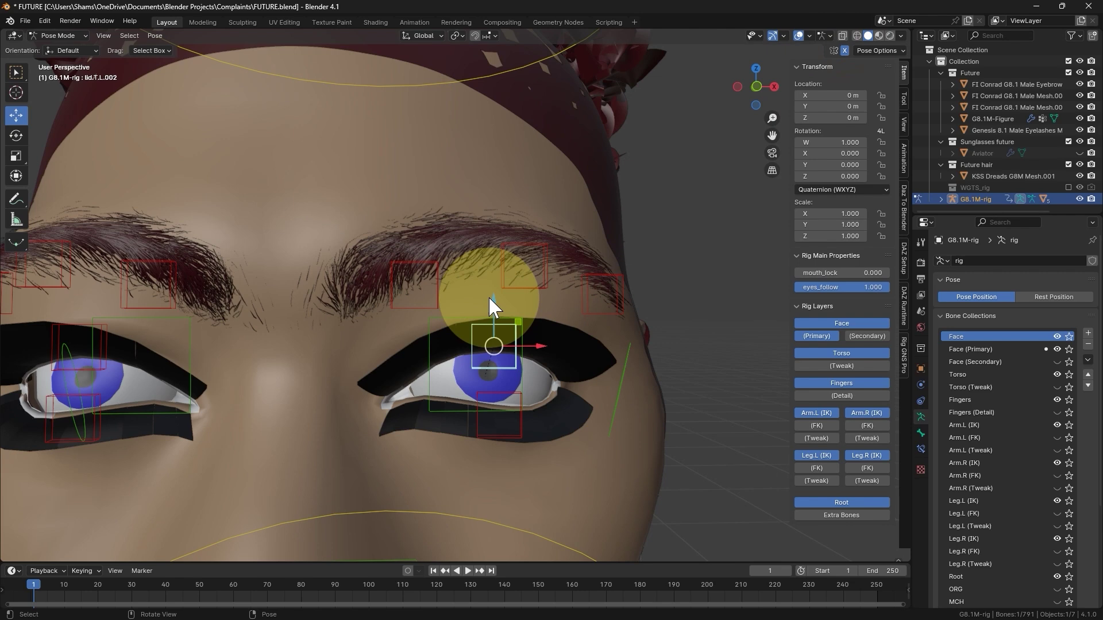
pyautogui.moveTo(486, 301)
pyautogui.mouseDown()
pyautogui.moveTo(491, 406)
pyautogui.moveTo(493, 329)
pyautogui.mouseUp()
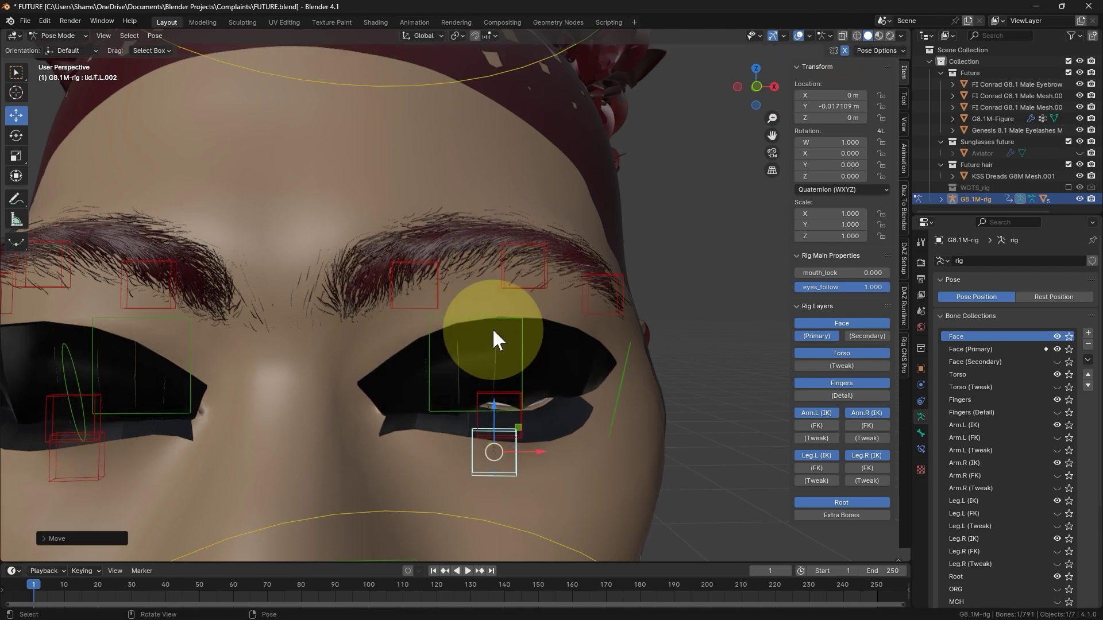
pyautogui.scroll(-2, 511, 335)
pyautogui.moveTo(512, 335); pyautogui.dragTo(488, 352, button='middle')
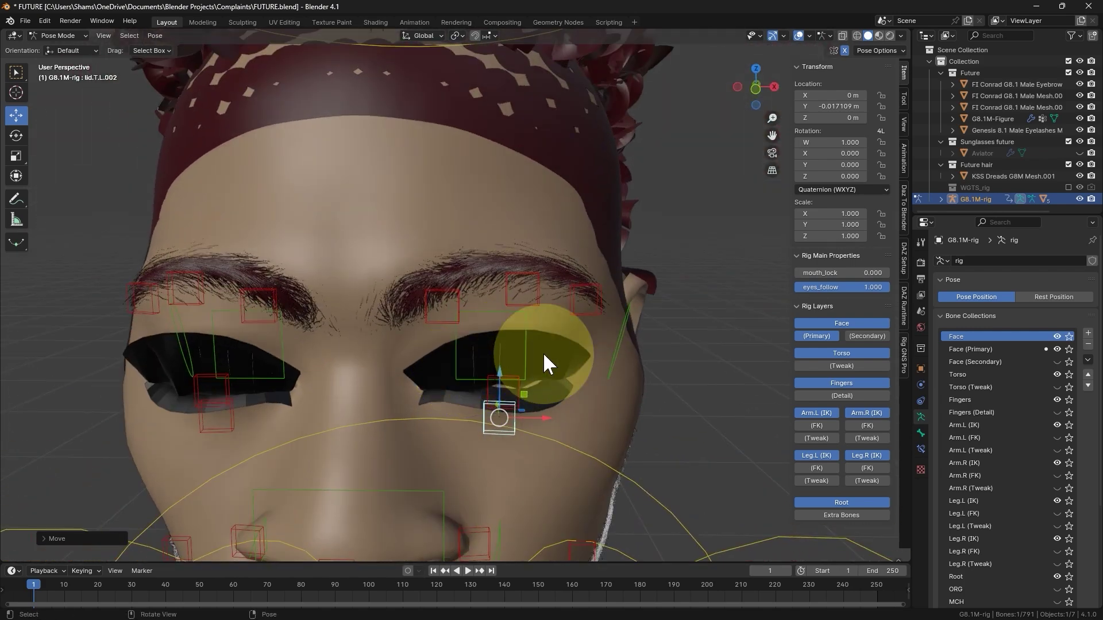
# Return to Object Mode and switch the eyelashes mesh to Weight Paint mode.
pyautogui.hotkey('ctrl', 'Tab')
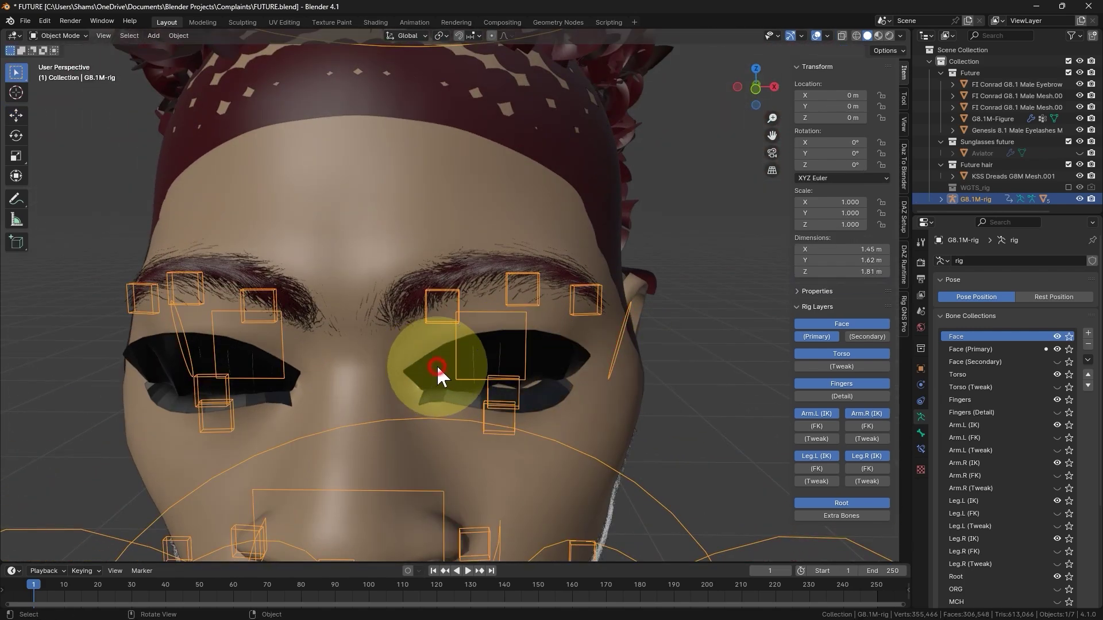
pyautogui.click(437, 365)
pyautogui.hotkey('ctrl', 'Tab')
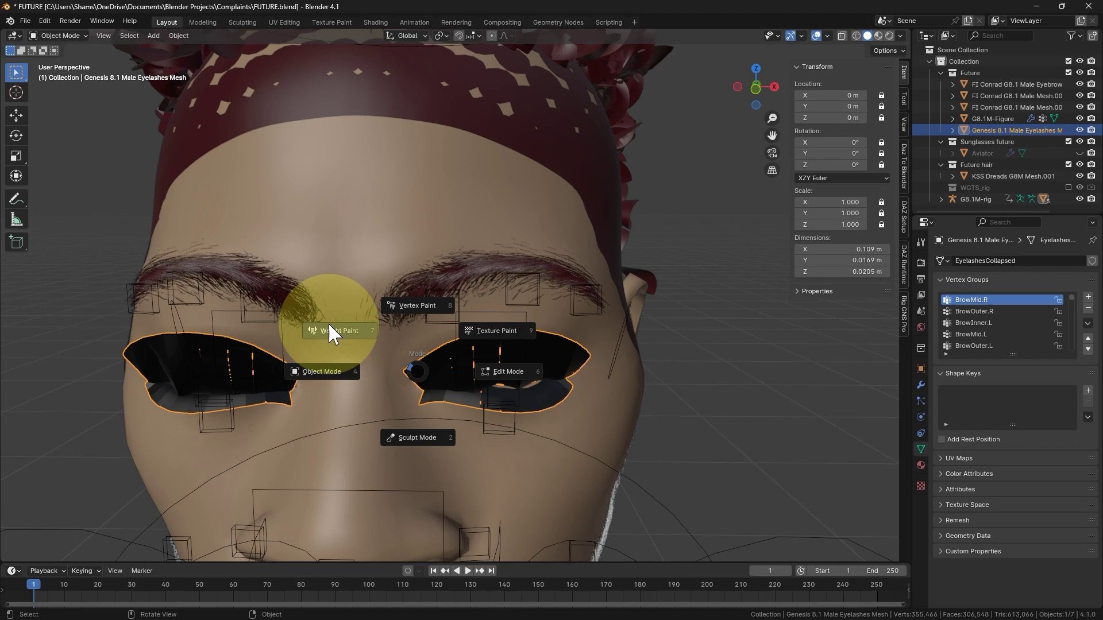
pyautogui.click(332, 327)
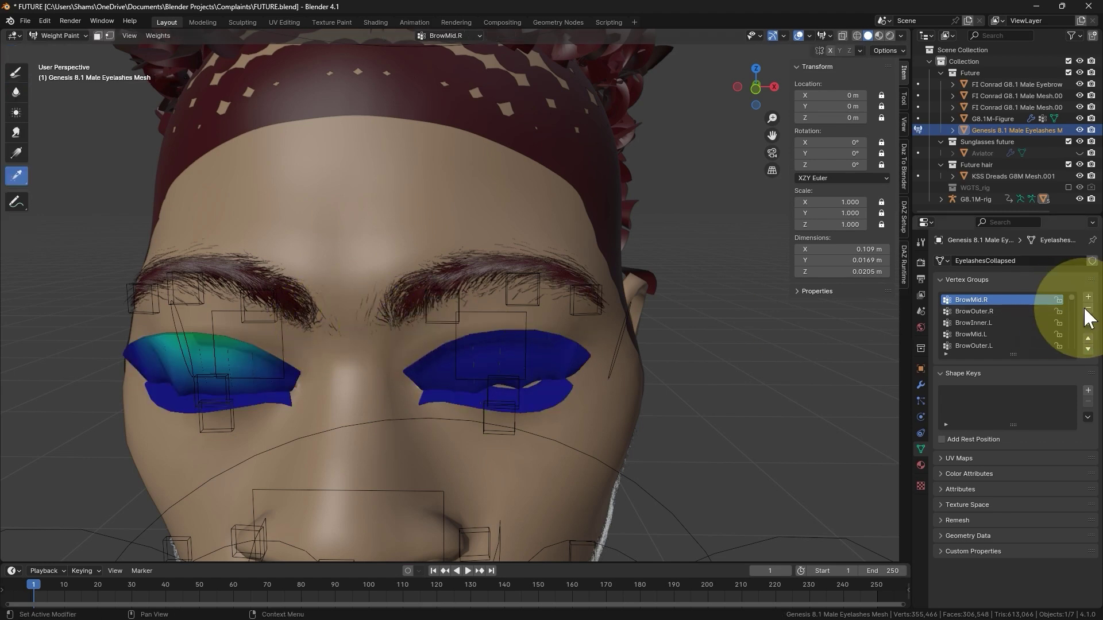
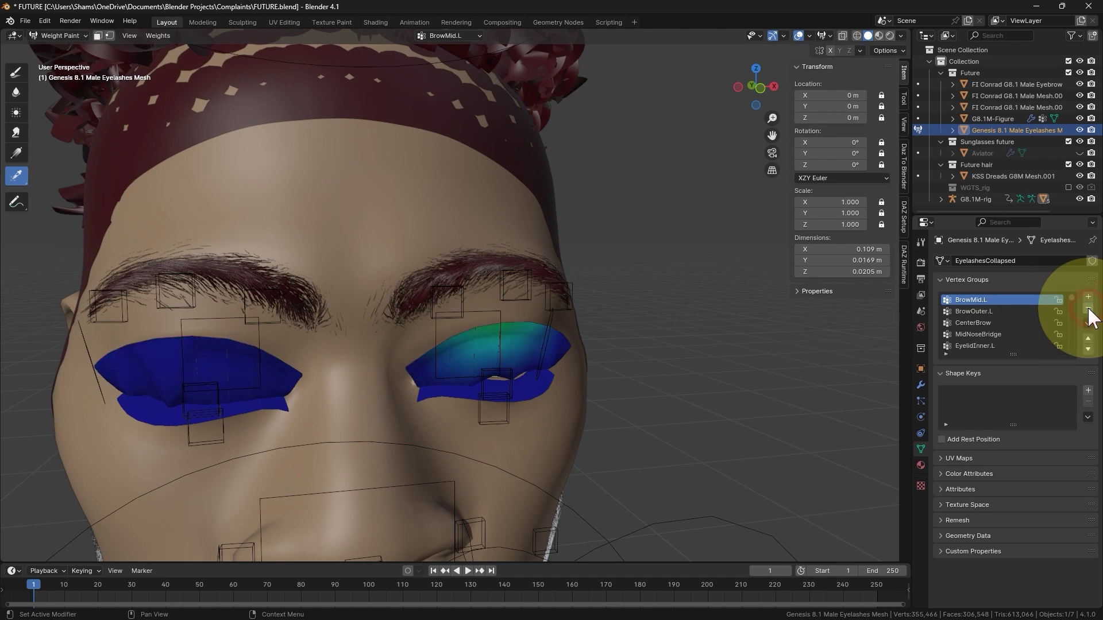
# Delete the brow, cheek, nose and forehead vertex groups, including DEF-brow.B.L, from the eyelashes.
pyautogui.click(1088, 310)
pyautogui.click(1089, 310)
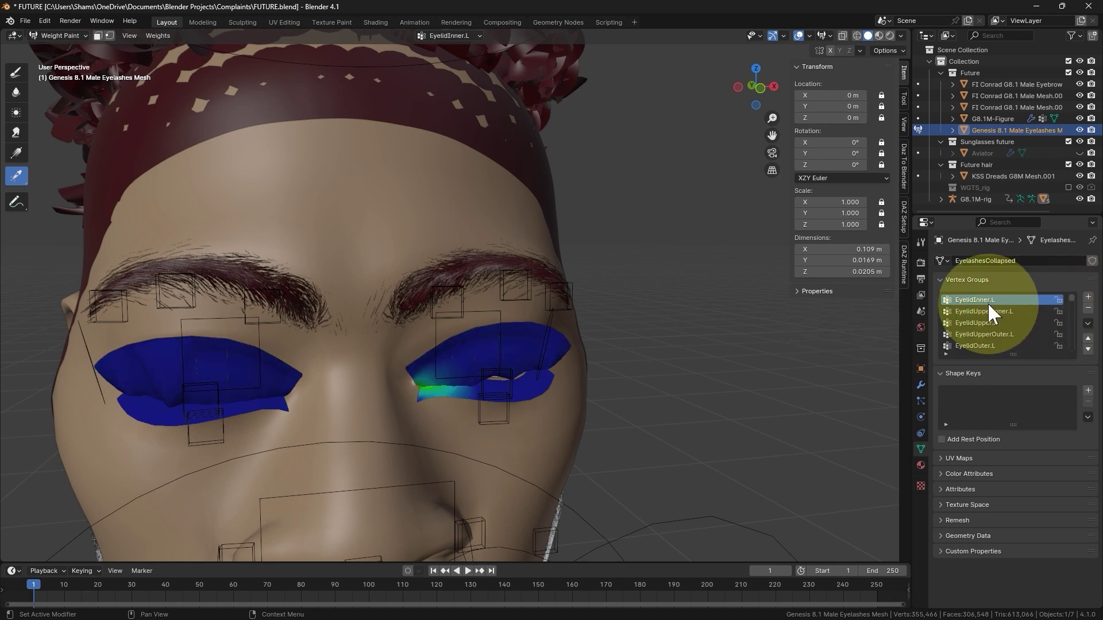
pyautogui.click(1089, 310)
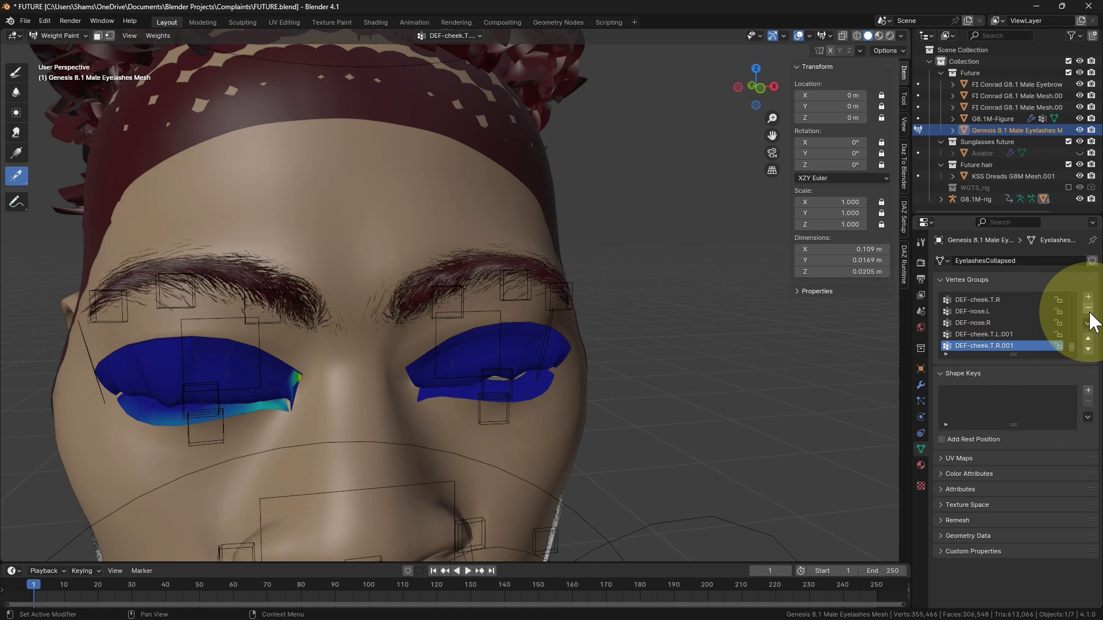
pyautogui.click(1088, 310)
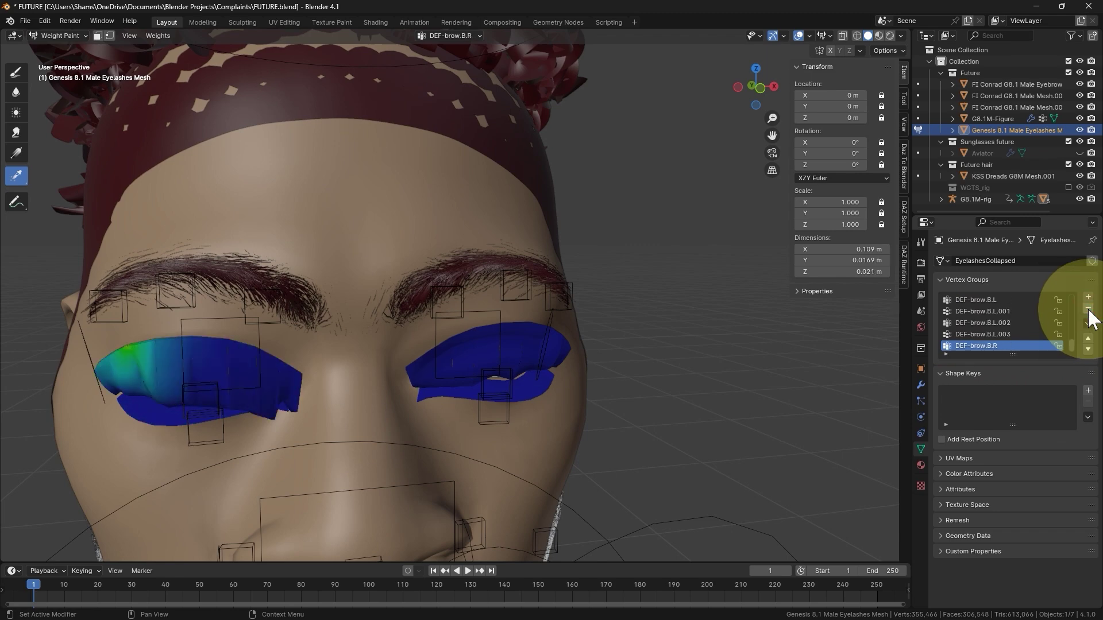
pyautogui.click(1089, 311)
pyautogui.click(1089, 310)
pyautogui.click(1088, 310)
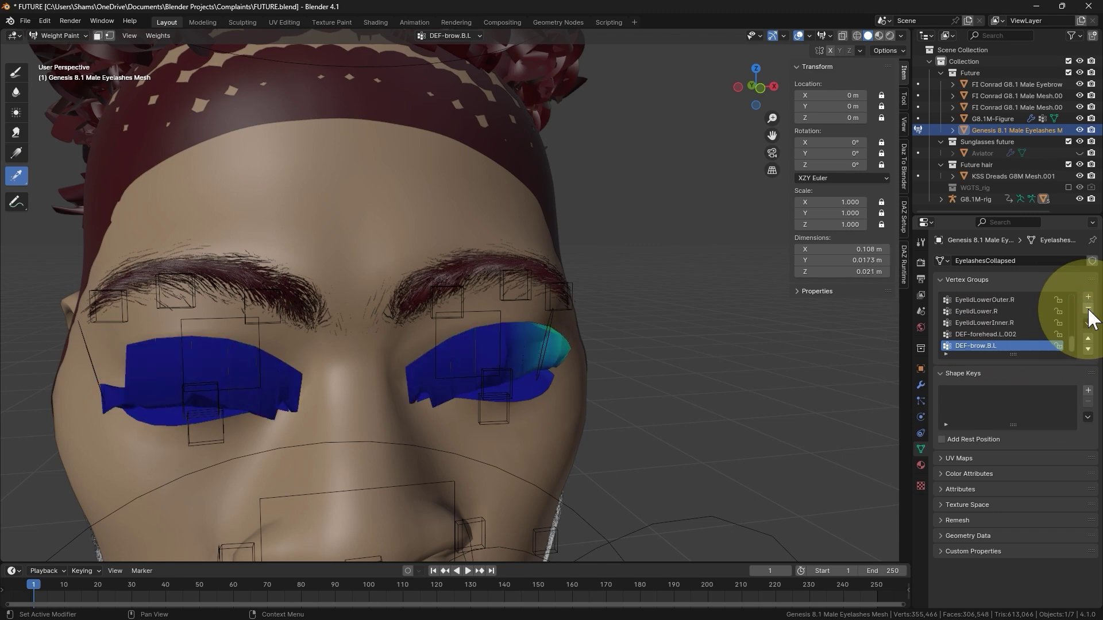
pyautogui.moveTo(630, 341)
pyautogui.mouseDown(button='middle')
pyautogui.moveTo(529, 339)
pyautogui.moveTo(509, 322)
pyautogui.moveTo(536, 313)
pyautogui.moveTo(755, 320)
pyautogui.moveTo(729, 333)
pyautogui.moveTo(521, 327)
pyautogui.moveTo(571, 320)
pyautogui.moveTo(570, 332)
pyautogui.mouseUp(button='middle')
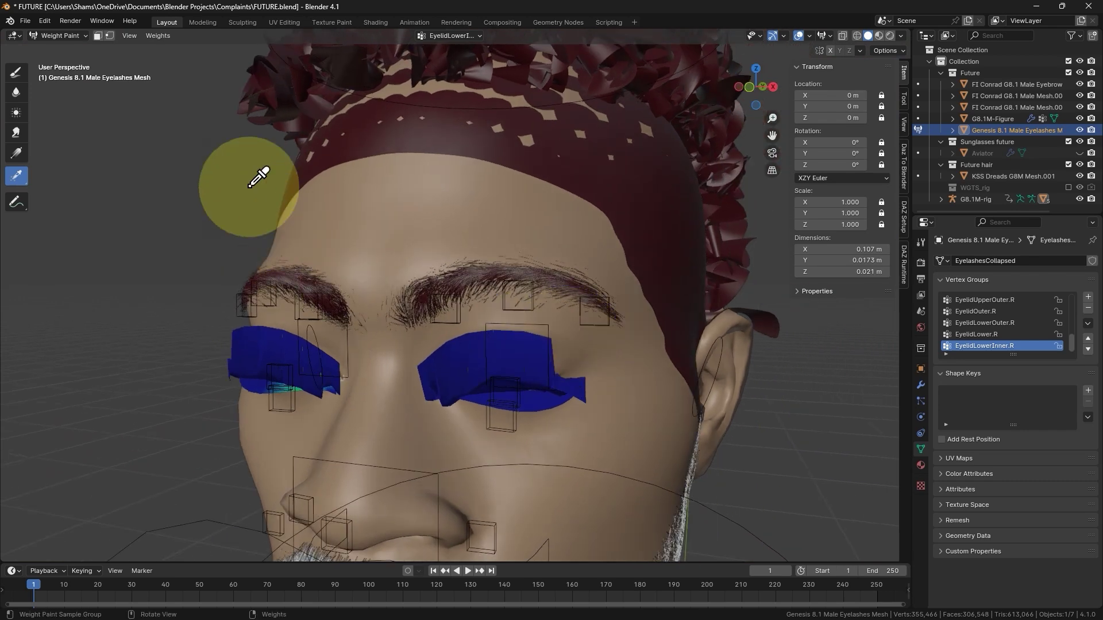
# Smooth the eyelash weights using Weights > Smooth with Subset All Groups and 3 iterations.
pyautogui.click(157, 36)
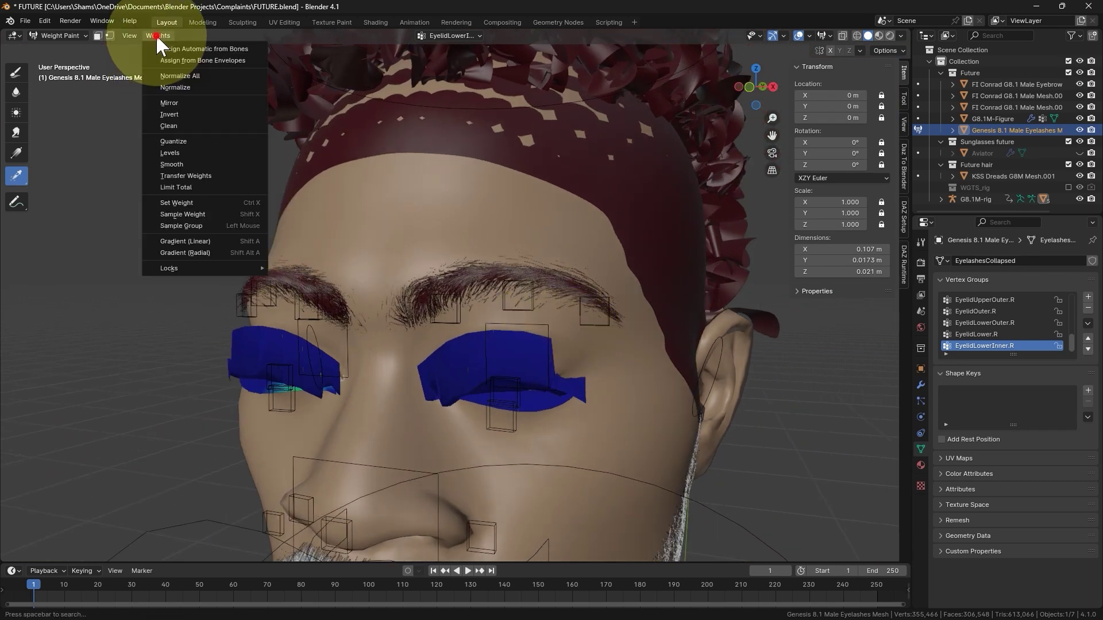
pyautogui.click(180, 163)
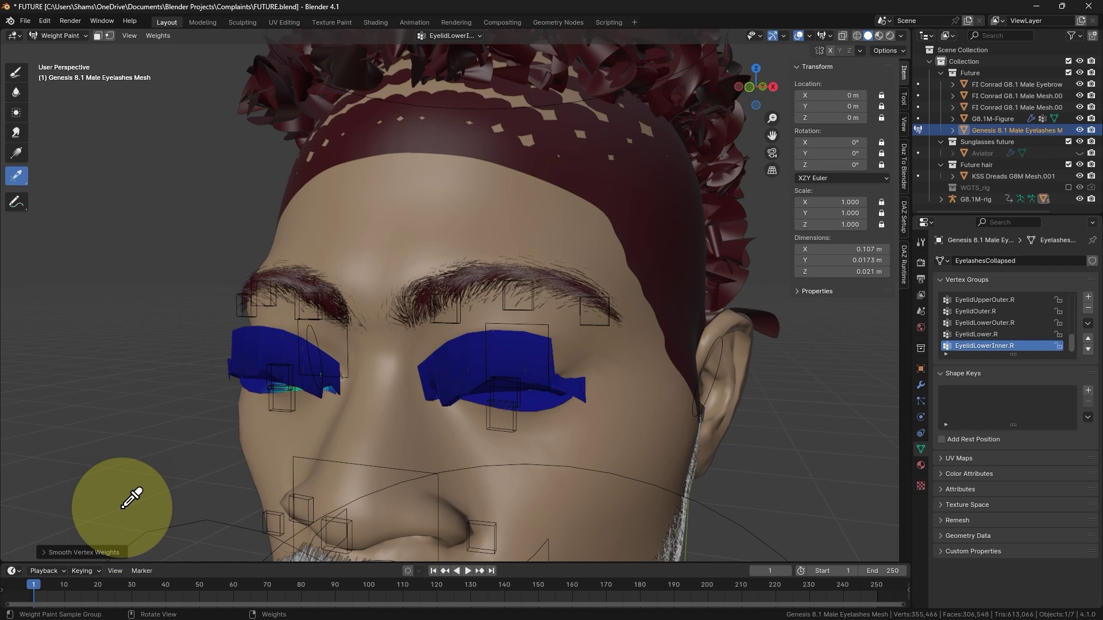
pyautogui.click(44, 552)
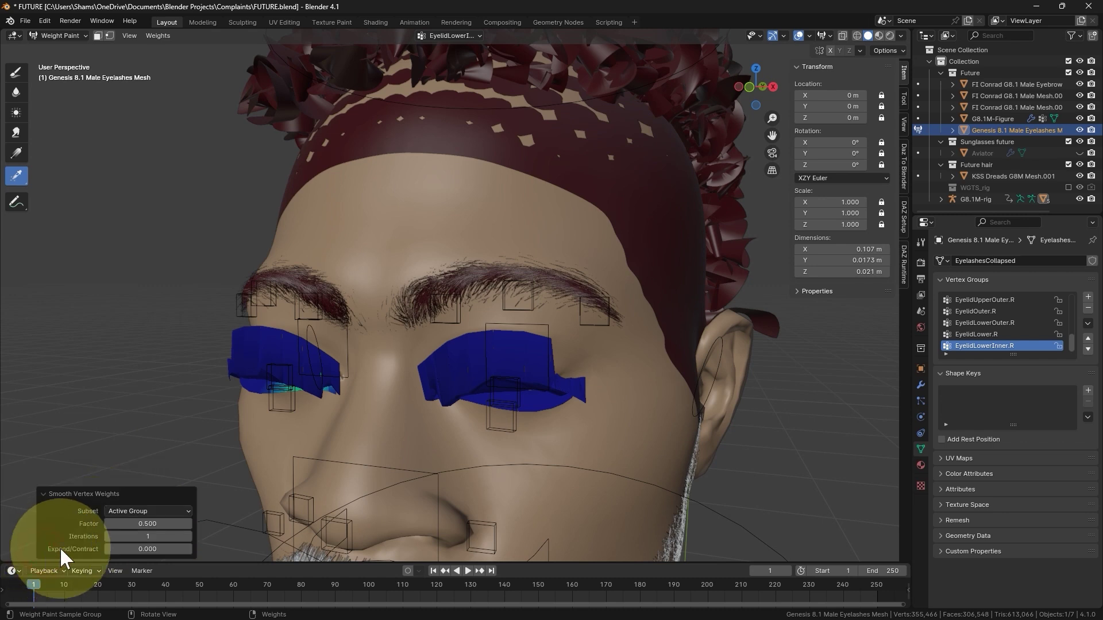
pyautogui.click(149, 511)
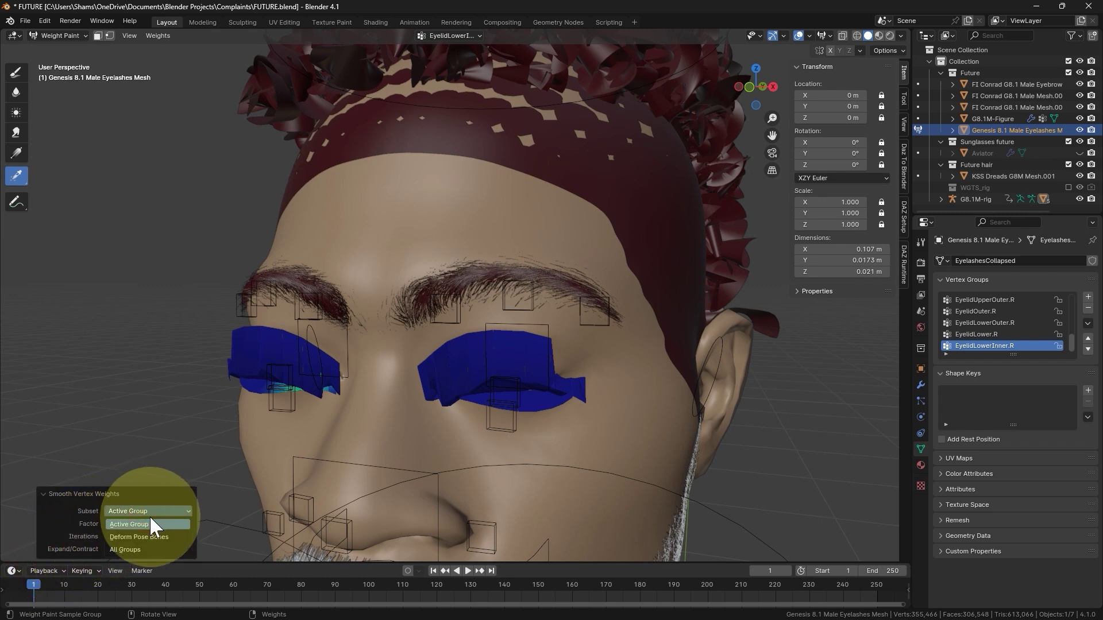
pyautogui.click(148, 545)
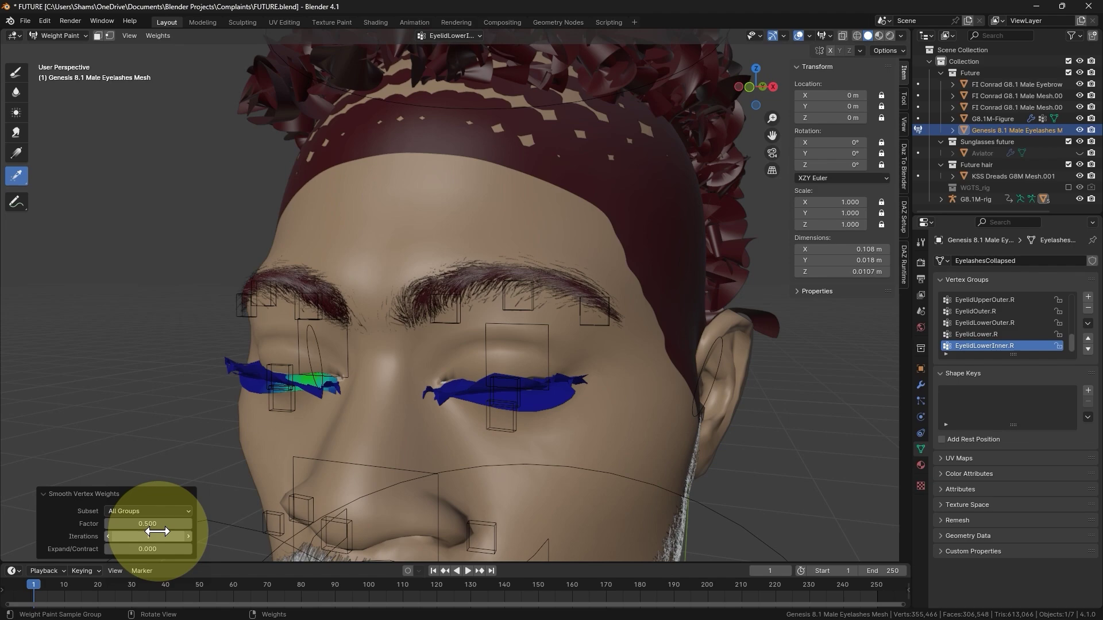
pyautogui.click(189, 536)
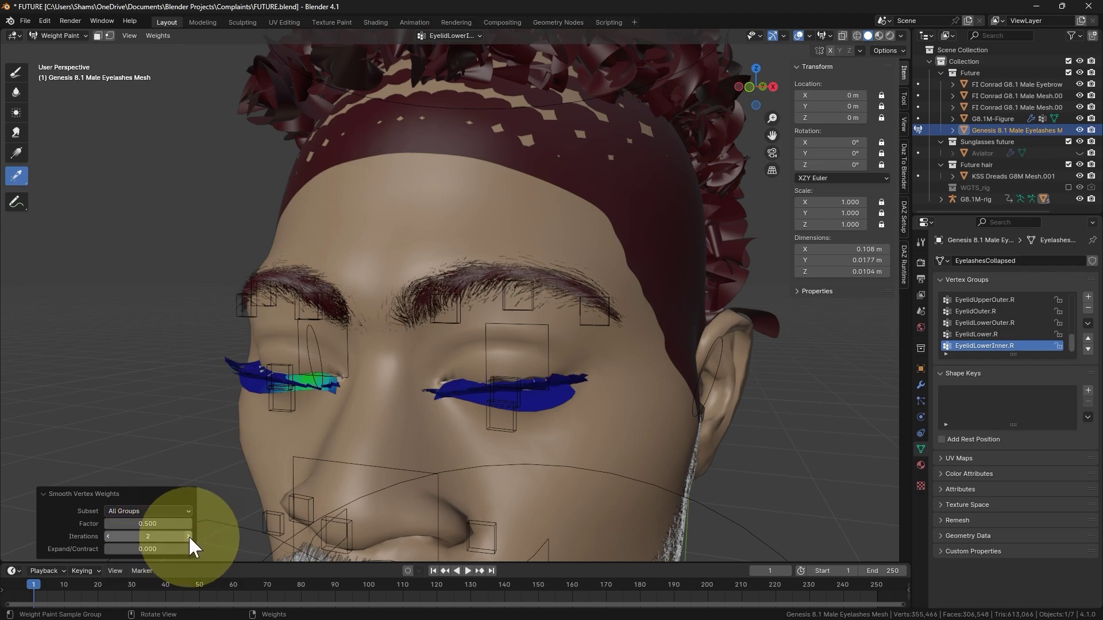
pyautogui.click(189, 536)
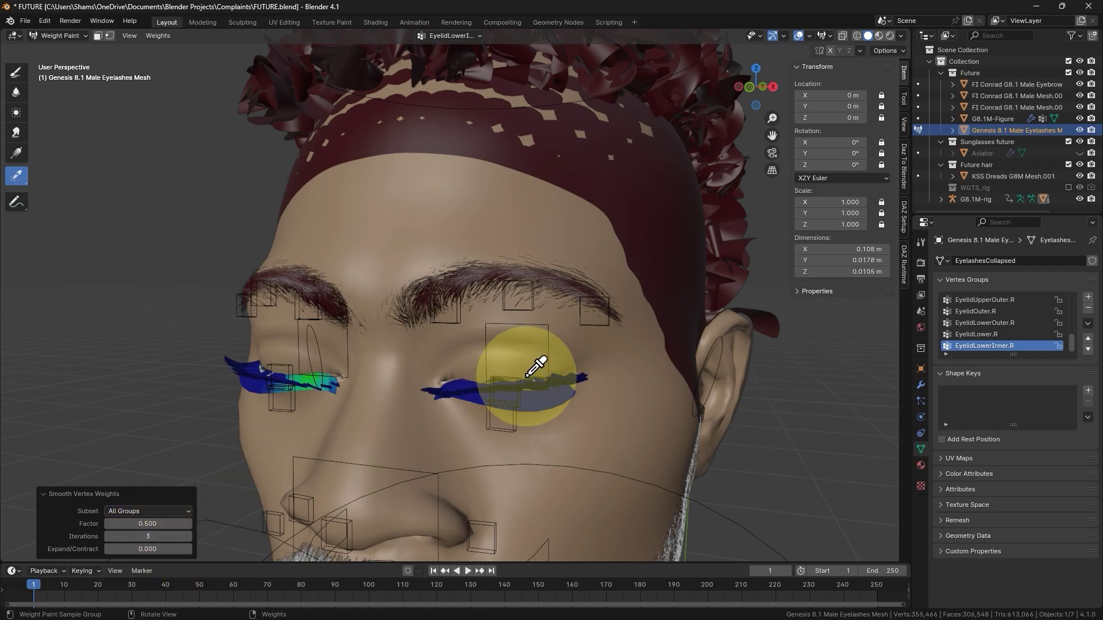
pyautogui.moveTo(529, 365)
pyautogui.mouseDown(button='middle')
pyautogui.moveTo(520, 329)
pyautogui.moveTo(599, 339)
pyautogui.moveTo(586, 375)
pyautogui.moveTo(558, 389)
pyautogui.moveTo(525, 386)
pyautogui.moveTo(523, 350)
pyautogui.moveTo(554, 345)
pyautogui.moveTo(545, 357)
pyautogui.moveTo(454, 365)
pyautogui.mouseUp(button='middle')
# Return the eyelashes to Object Mode and put the rig into Pose Mode.
pyautogui.hotkey('ctrl', 'Tab')
pyautogui.click(422, 366)
pyautogui.click(276, 324)
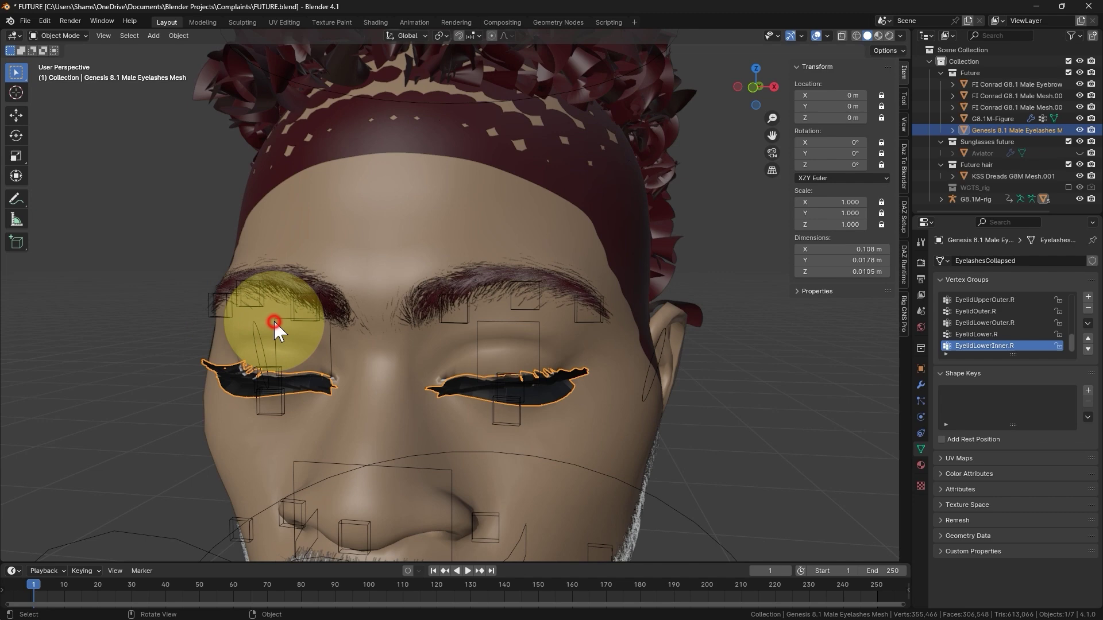
pyautogui.hotkey('ctrl', 'Tab')
pyautogui.click(313, 428)
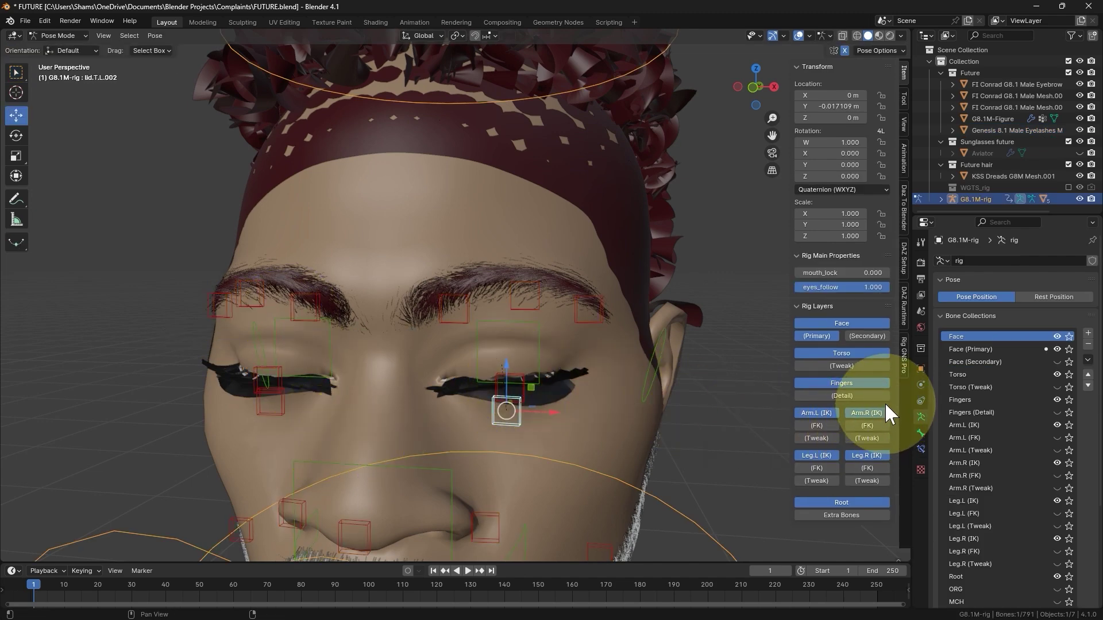
# Reset the pose with Rig GNS Pro, then test-move an eyelid bone and cancel.
pyautogui.click(904, 353)
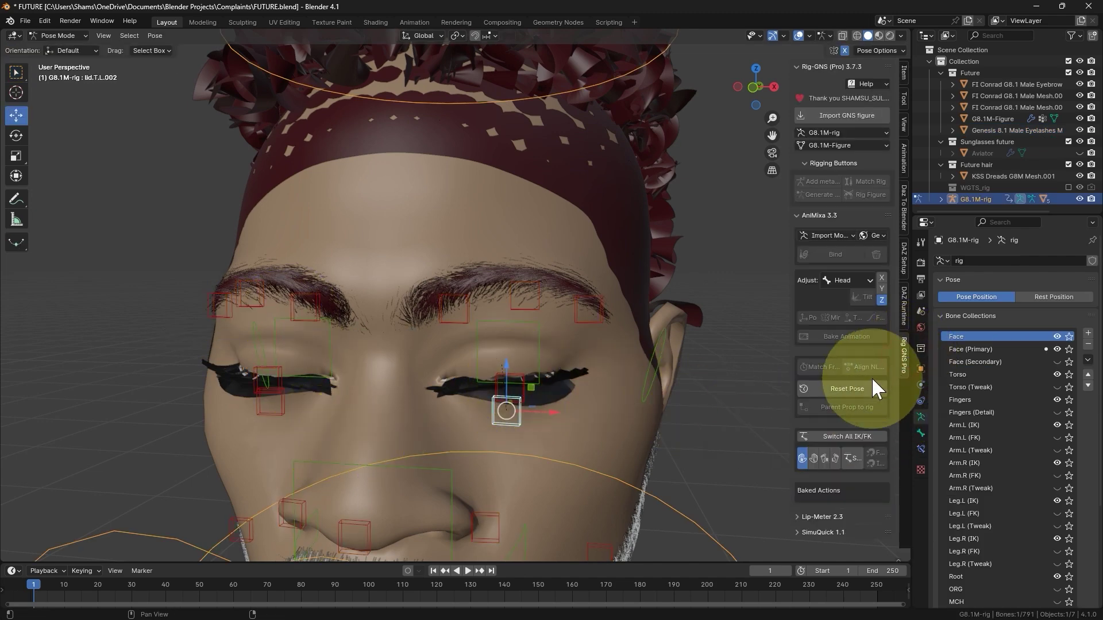
pyautogui.click(842, 386)
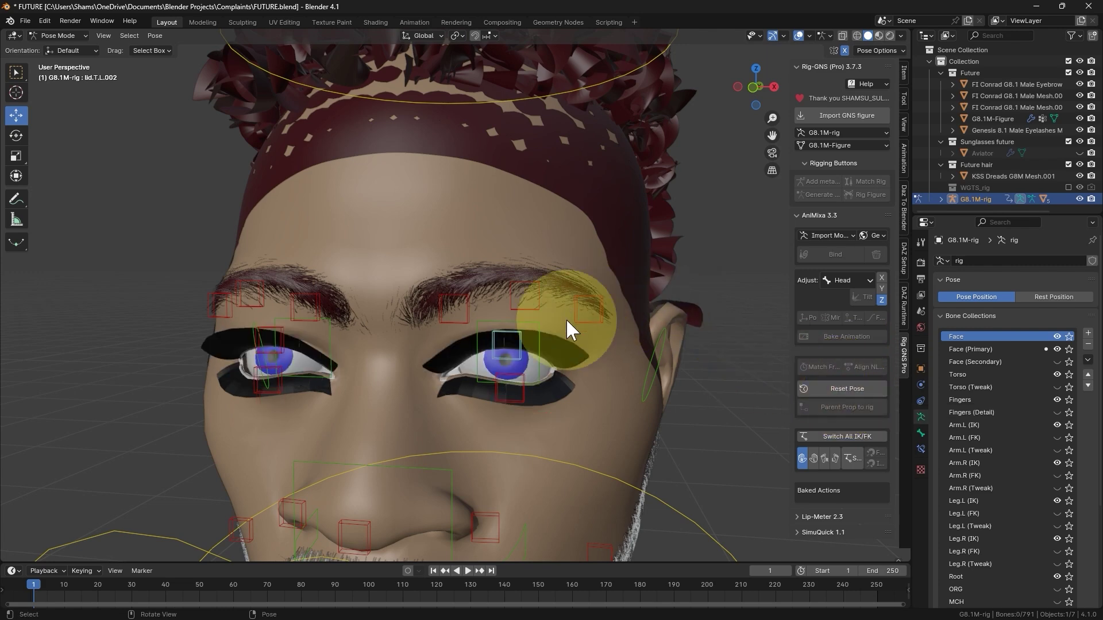
pyautogui.moveTo(506, 303); pyautogui.dragTo(505, 324)
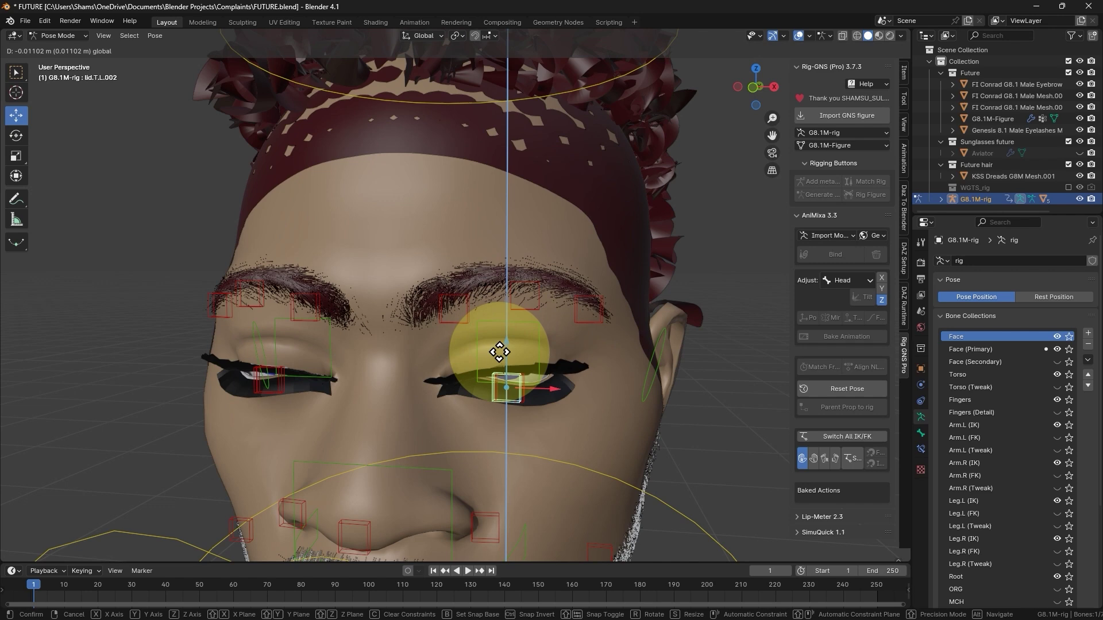
pyautogui.press('Escape')
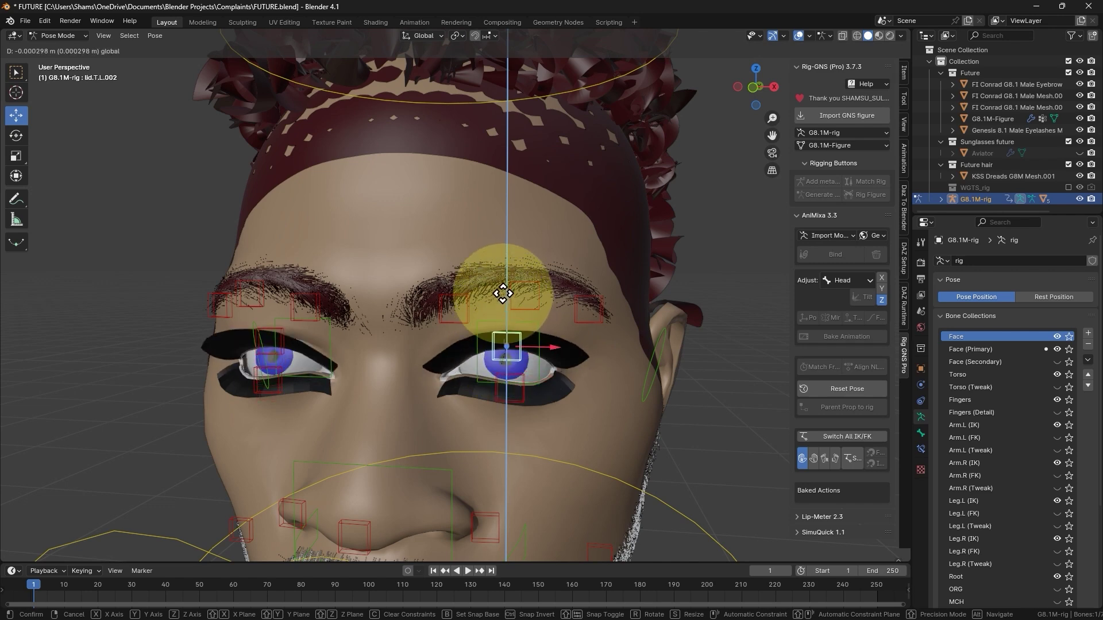
pyautogui.moveTo(502, 292); pyautogui.dragTo(545, 288, button='middle')
# Return the rig to Object Mode and unhide the Aviator sunglasses with Alt+H.
pyautogui.hotkey('ctrl', 'Tab')
pyautogui.scroll(-4, 471, 286)
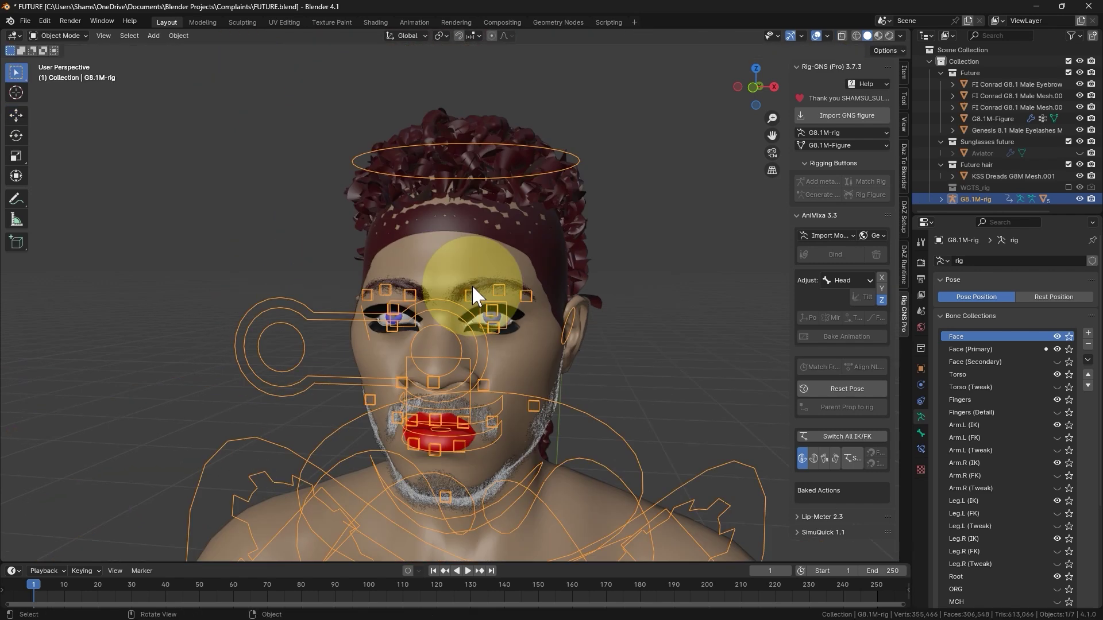
pyautogui.hotkey('alt', 'h')
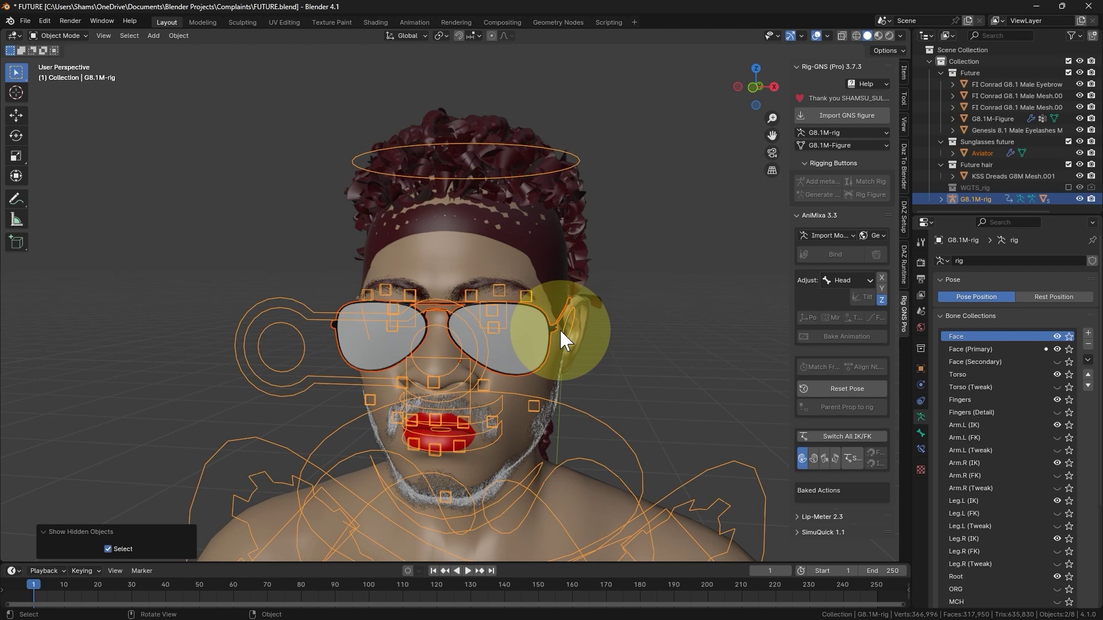
pyautogui.click(539, 338)
pyautogui.moveTo(546, 336)
pyautogui.mouseDown(button='middle')
pyautogui.moveTo(514, 381)
pyautogui.moveTo(424, 404)
pyautogui.moveTo(448, 410)
pyautogui.mouseUp(button='middle')
pyautogui.scroll(2, 457, 409)
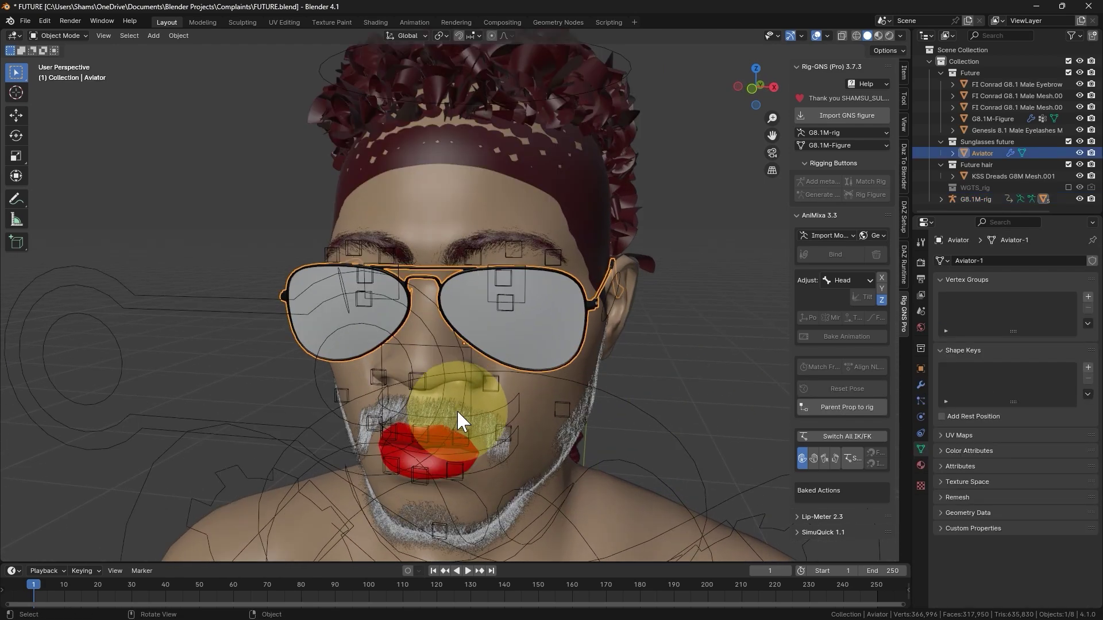
# Parent the mustache to the rig with weight Transfer, then select the chin beard.
pyautogui.click(485, 433)
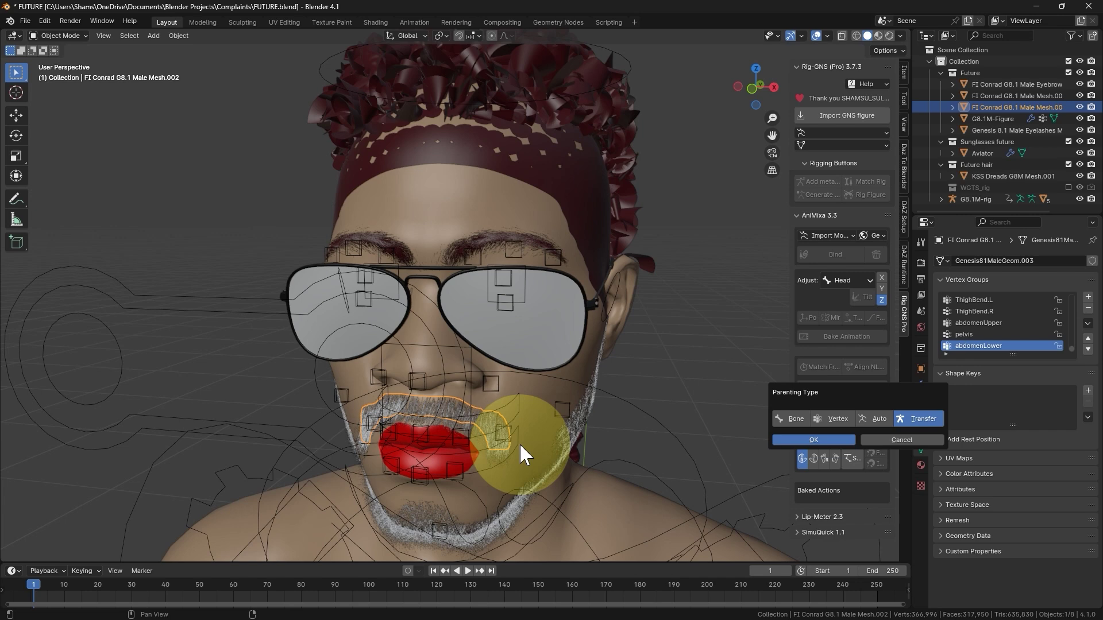
pyautogui.click(910, 422)
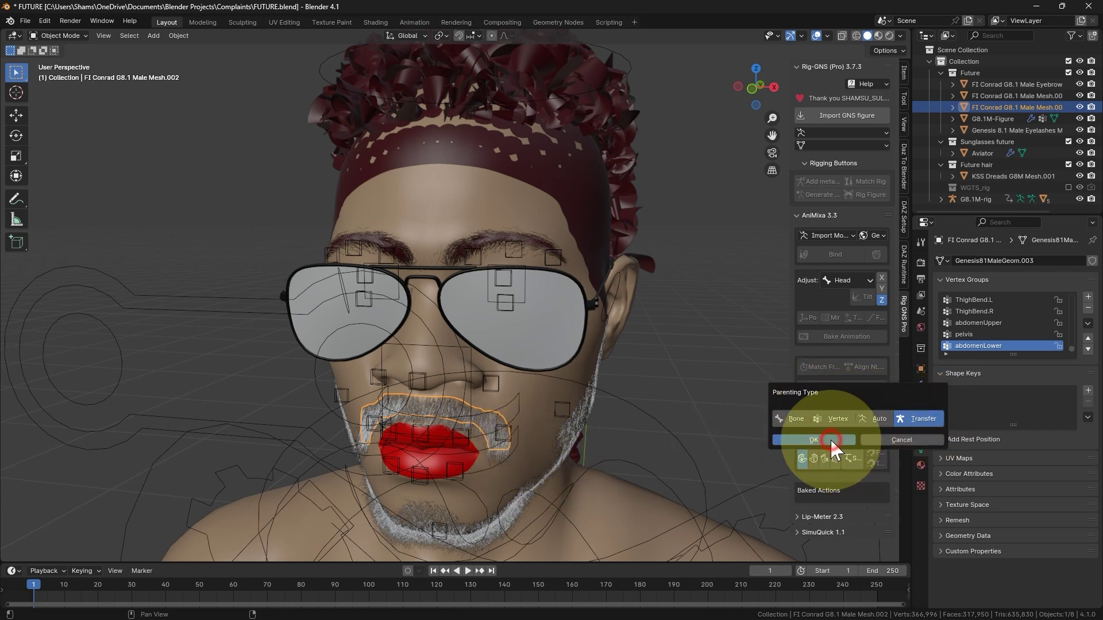
pyautogui.click(830, 439)
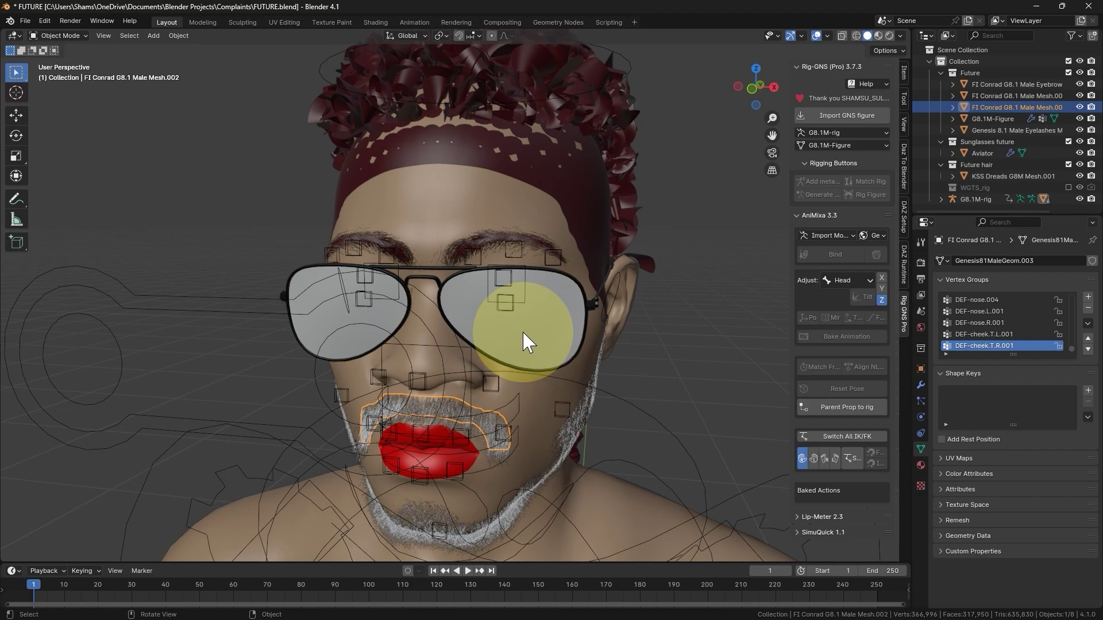
pyautogui.click(577, 451)
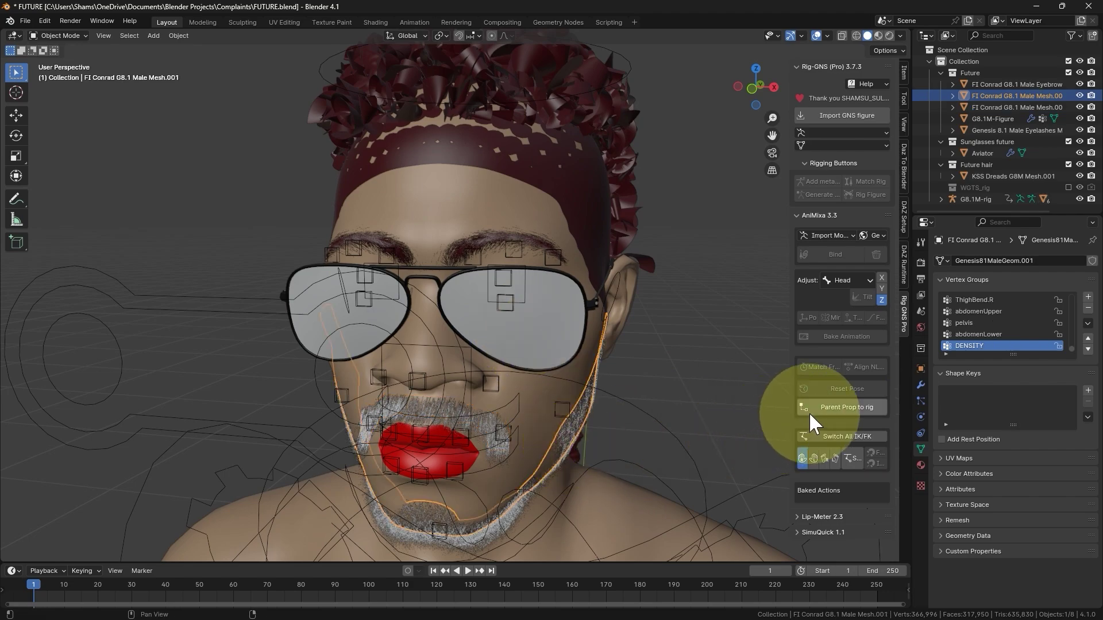